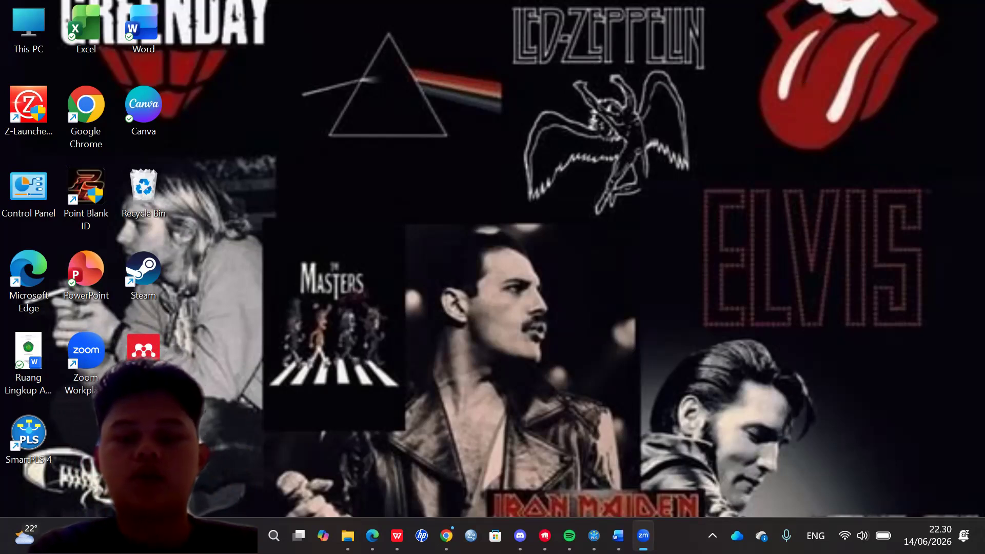
# - Switch to SmartPLS and create a PLS-SEM model named smartpls in the UAS SMARTPLS project
pyautogui.click(596, 475)
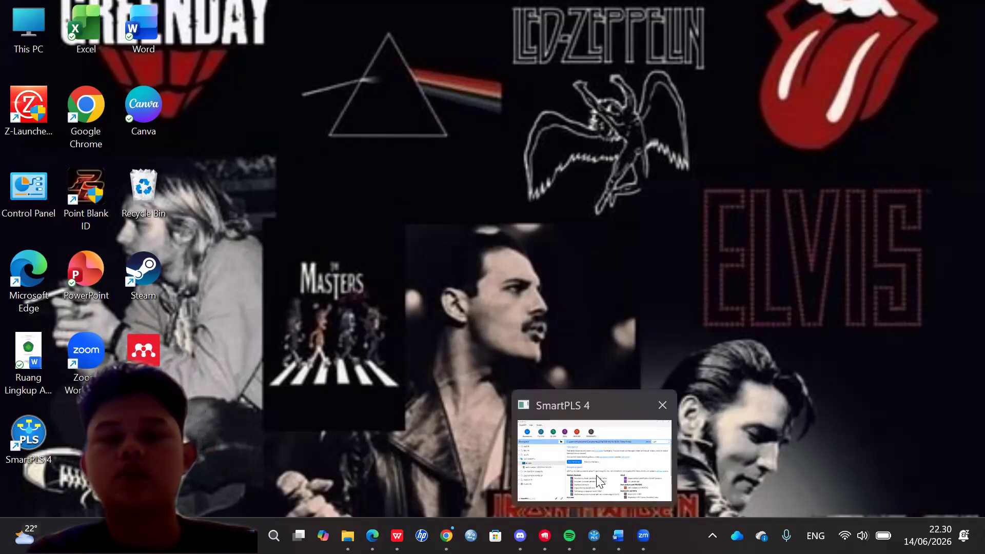
pyautogui.click(596, 475)
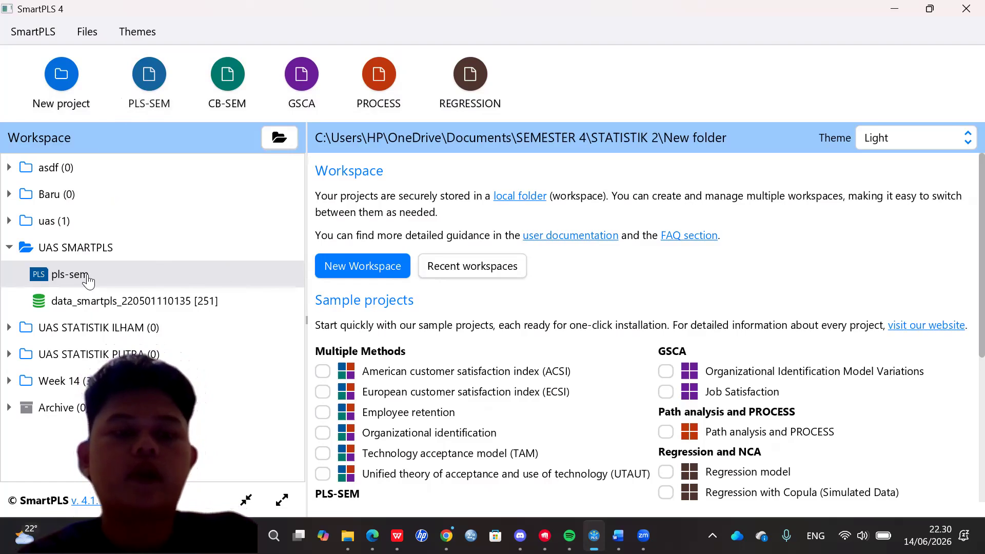
pyautogui.click(142, 82)
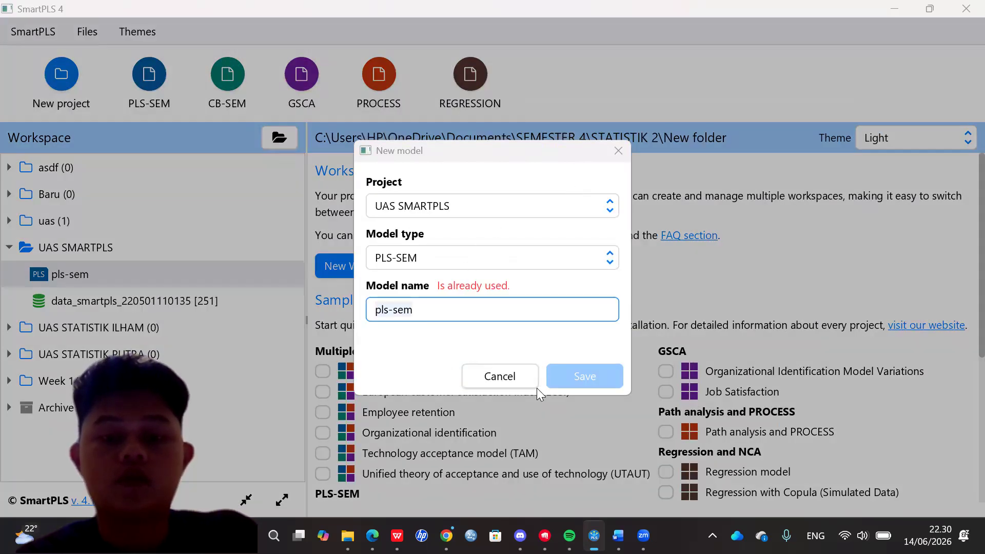
pyautogui.click(445, 309)
pyautogui.press('BackSpace')
pyautogui.press('BackSpace')
pyautogui.press('BackSpace')
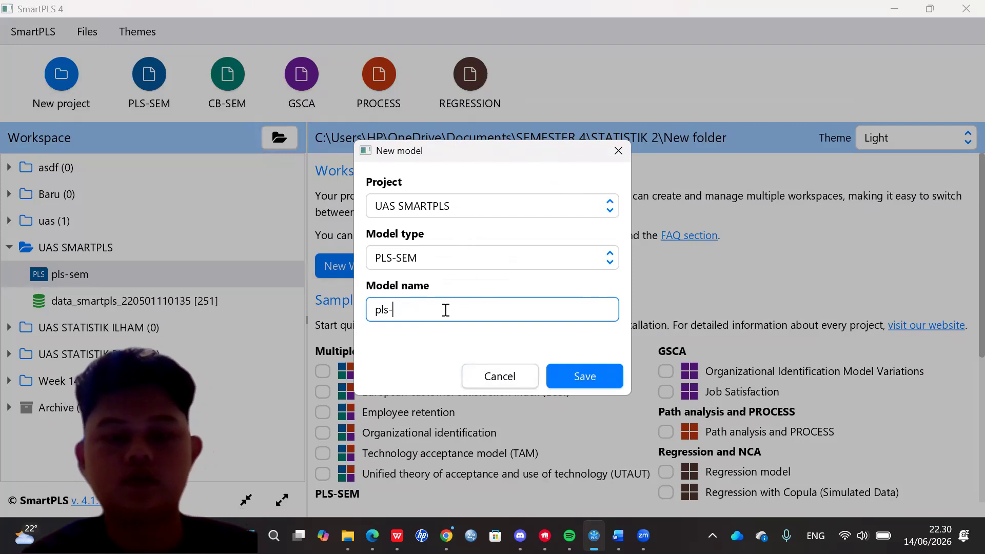
pyautogui.press('BackSpace')
pyautogui.press('BackSpace')
pyautogui.write('s')
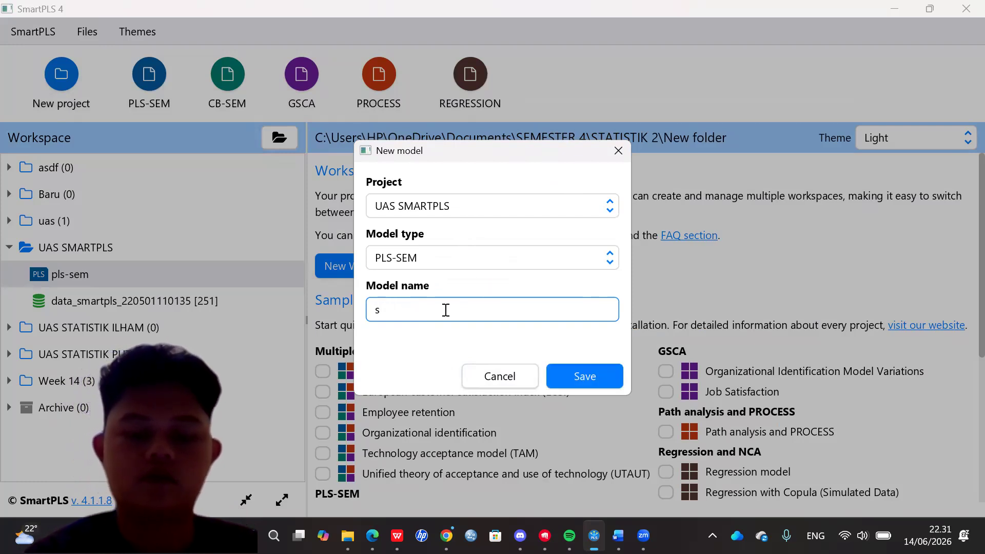
pyautogui.write('martpl')
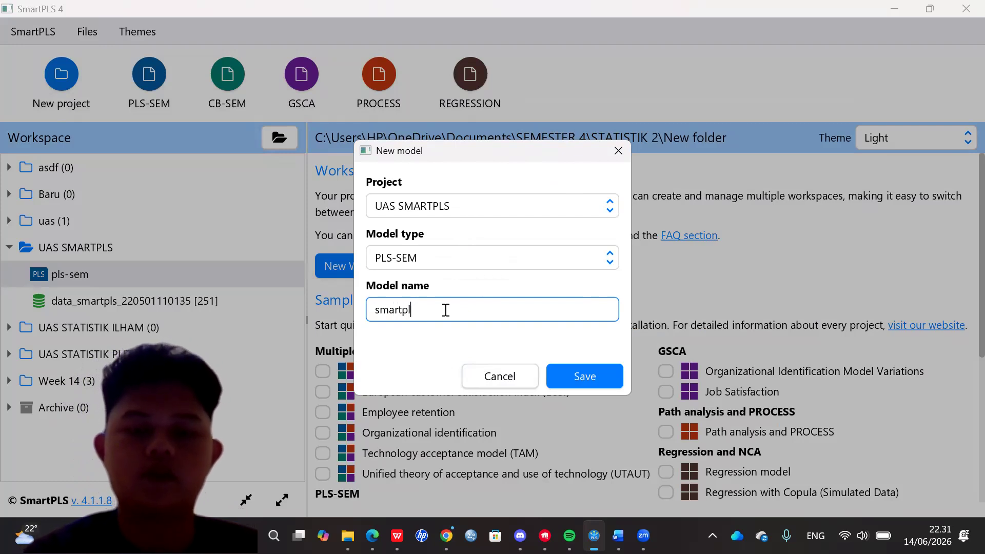
pyautogui.write('s')
pyautogui.click(591, 371)
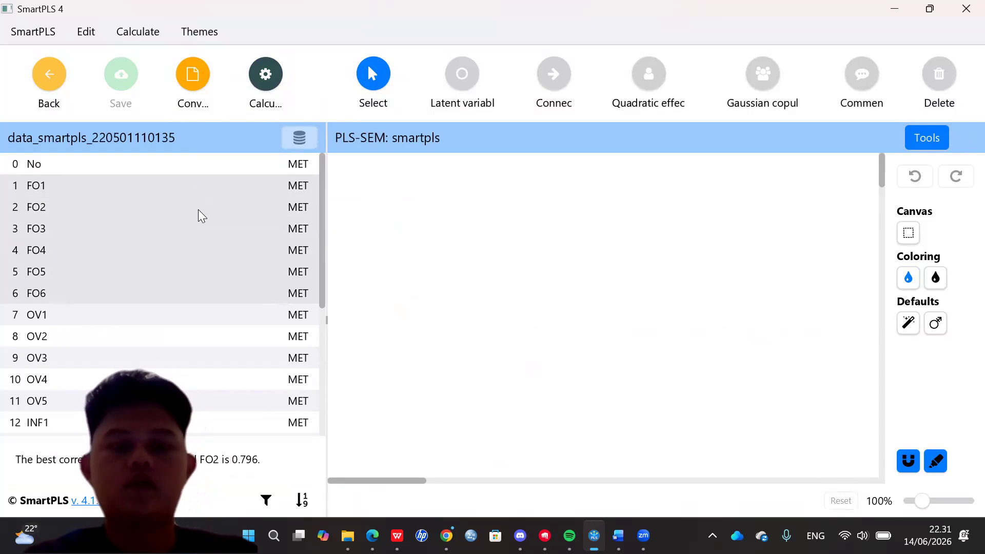
# - Add the latent variable FO to the canvas with the indicators FO1 to FO6
pyautogui.moveTo(198, 209); pyautogui.dragTo(398, 188)
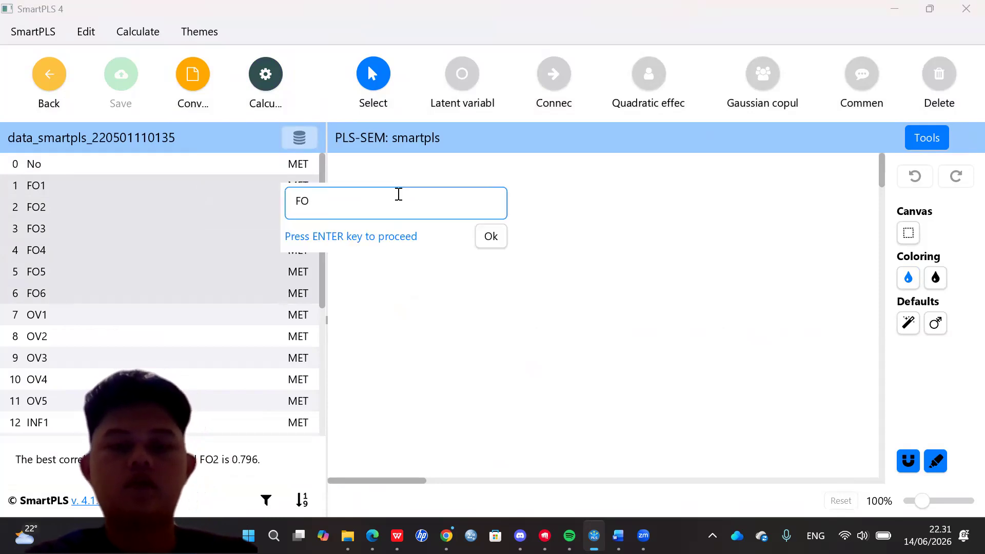
pyautogui.click(489, 235)
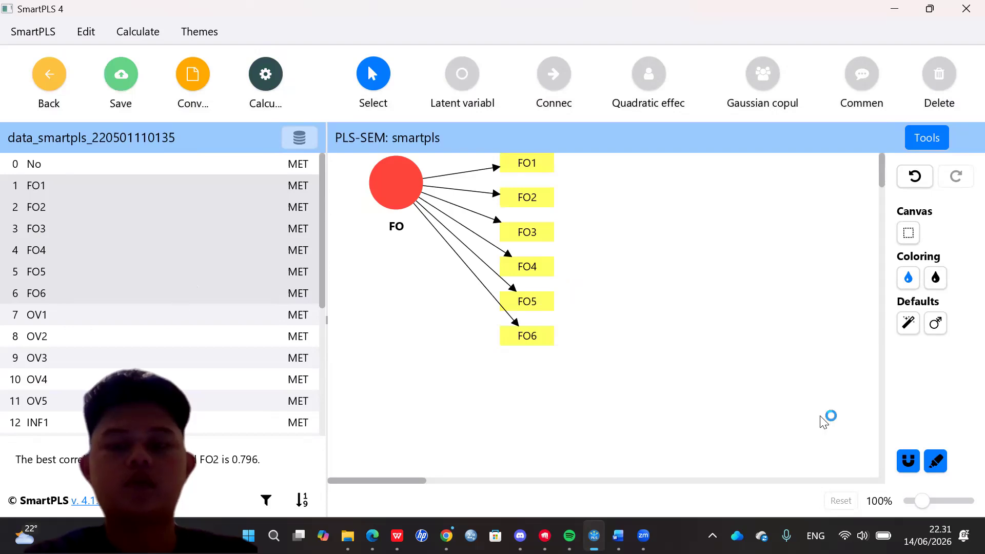
pyautogui.moveTo(917, 505); pyautogui.dragTo(914, 504)
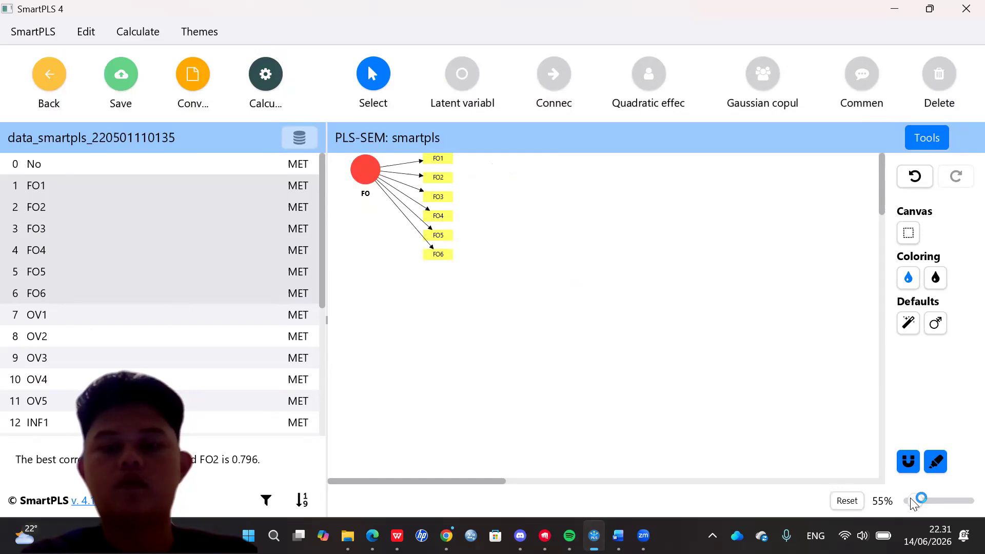
# - Add the latent variable OV below FO with the indicators OV1 to OV5
pyautogui.click(277, 323)
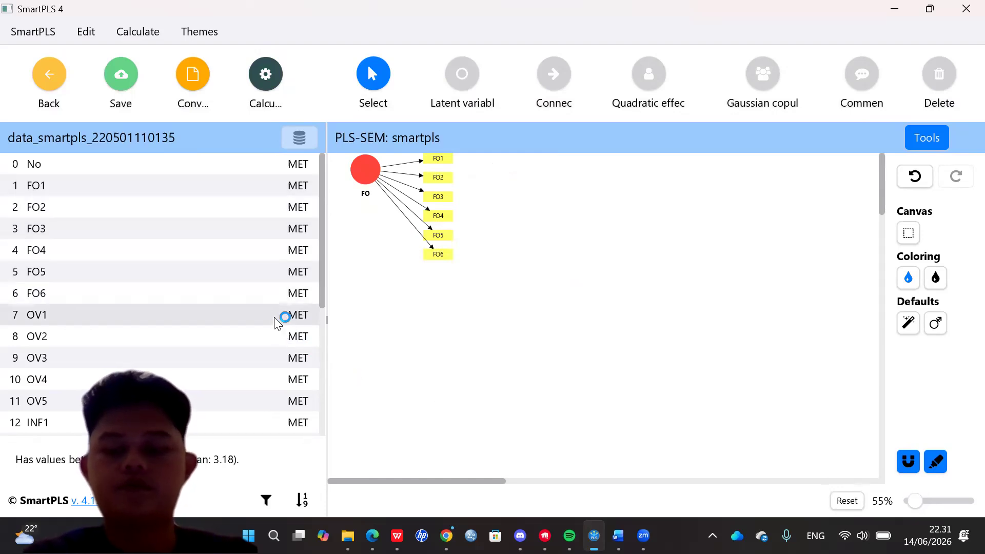
pyautogui.hotkey('shift', 'Down')
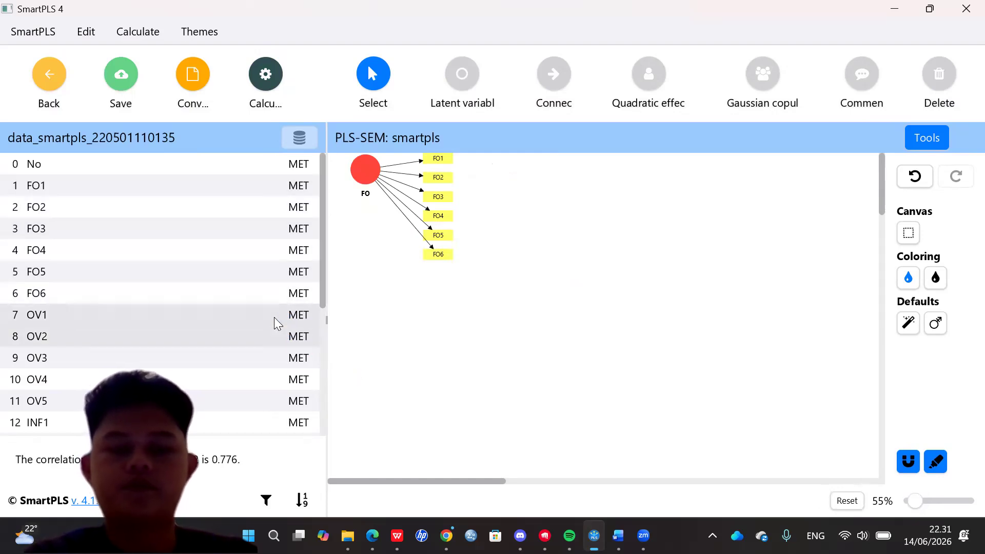
pyautogui.hotkey('shift', 'Down')
pyautogui.hotkey('shift', 'Down')
pyautogui.hotkey('shift', 'Down')
pyautogui.moveTo(276, 319); pyautogui.dragTo(391, 319)
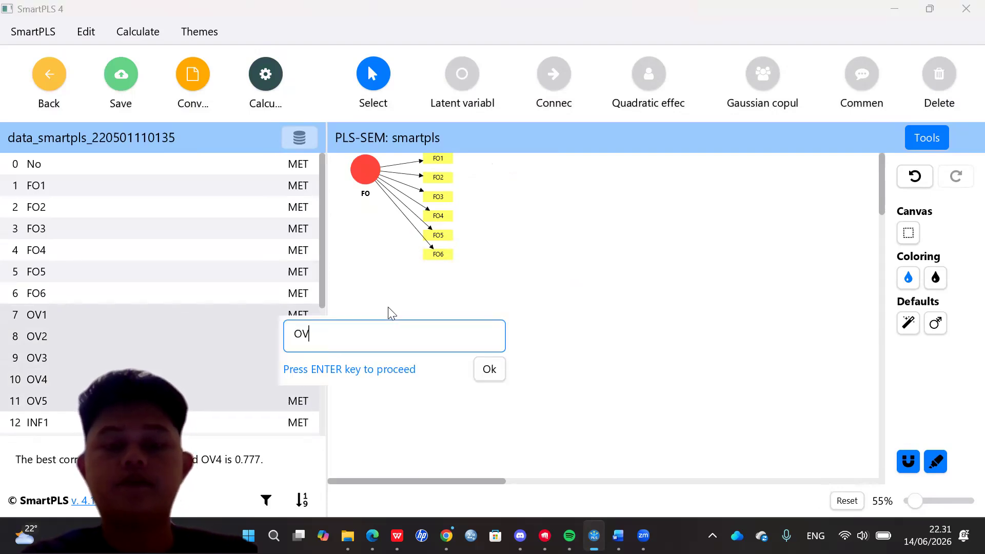
pyautogui.click(494, 370)
# - Add the latent variable INF to the canvas with the indicators INF1 to INF6
pyautogui.scroll(-2, 286, 347)
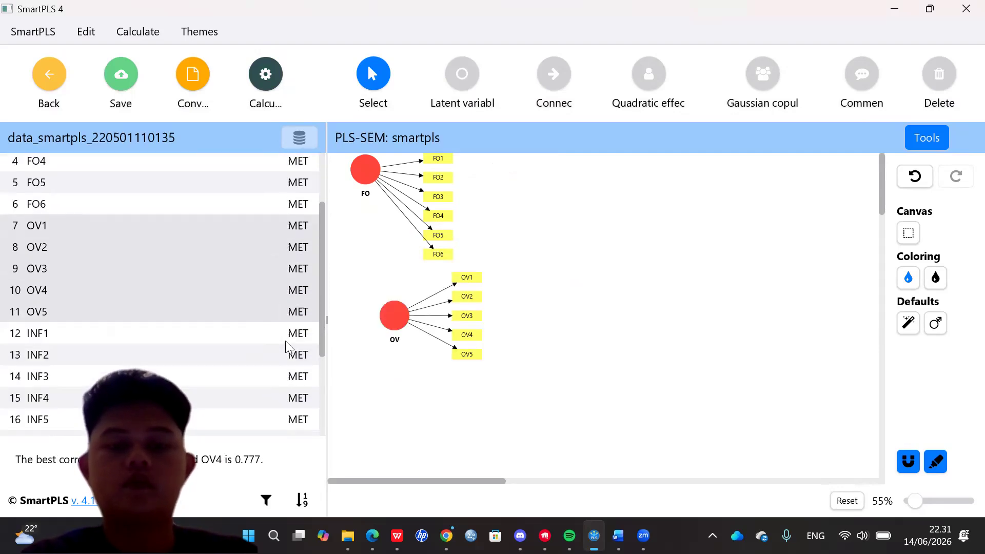
pyautogui.scroll(-1, 285, 347)
pyautogui.click(229, 289)
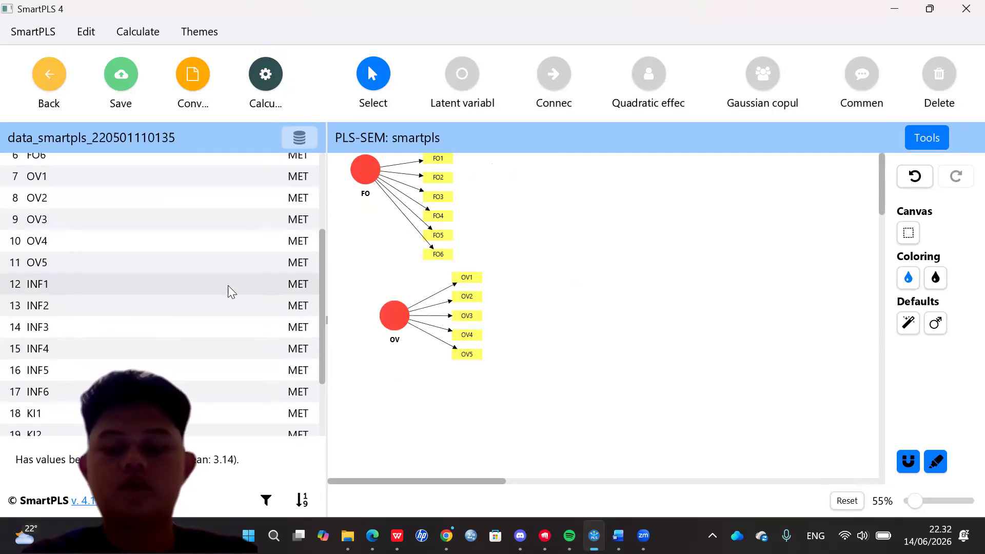
pyautogui.hotkey('shift', 'Down')
pyautogui.hotkey('shift', 'Down')
pyautogui.hotkey('shift', 'Down')
pyautogui.hotkey('shift', 'Down')
pyautogui.hotkey('shift', 'Down')
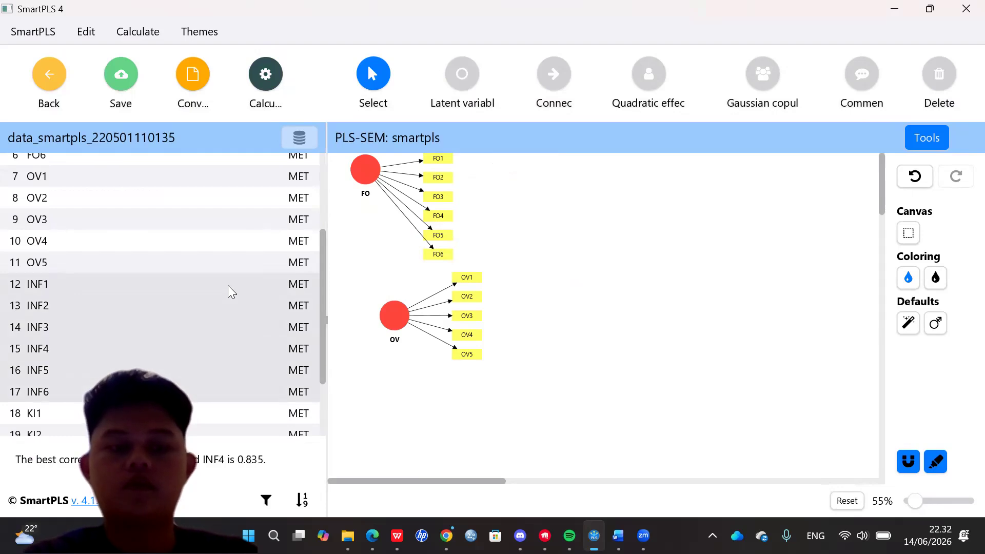
pyautogui.moveTo(230, 289); pyautogui.dragTo(409, 386)
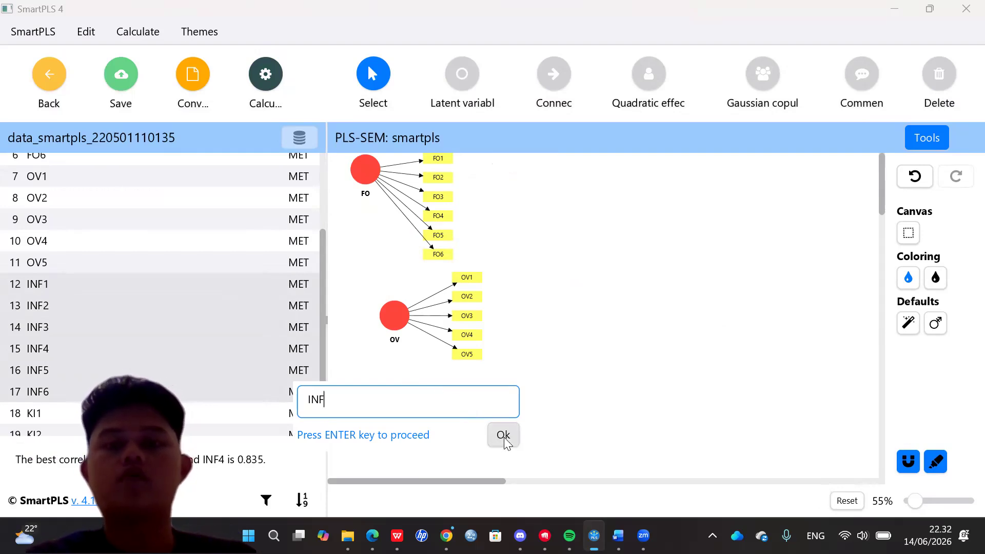
pyautogui.press('Return')
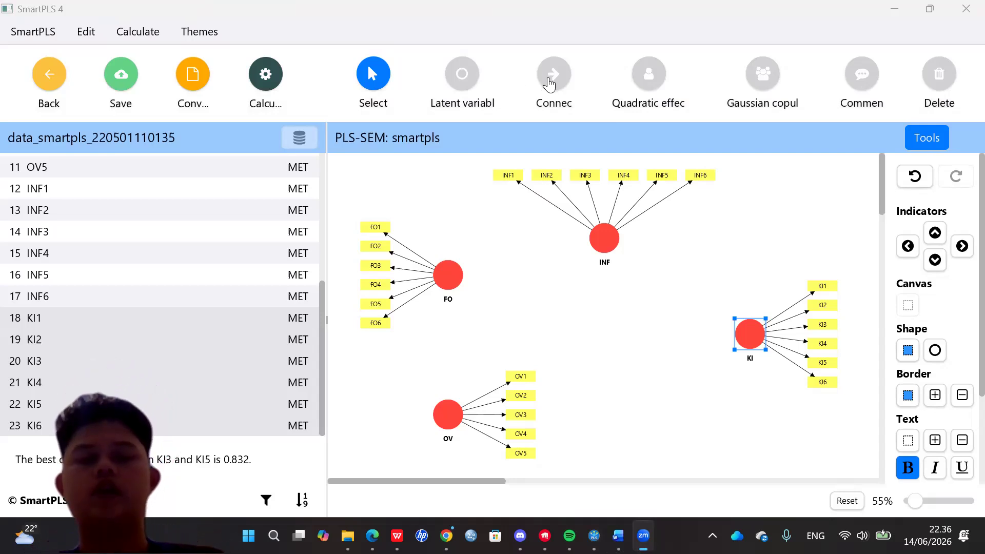
# - Connect the latent variables FO and OV each to KI with a structural path
pyautogui.click(550, 82)
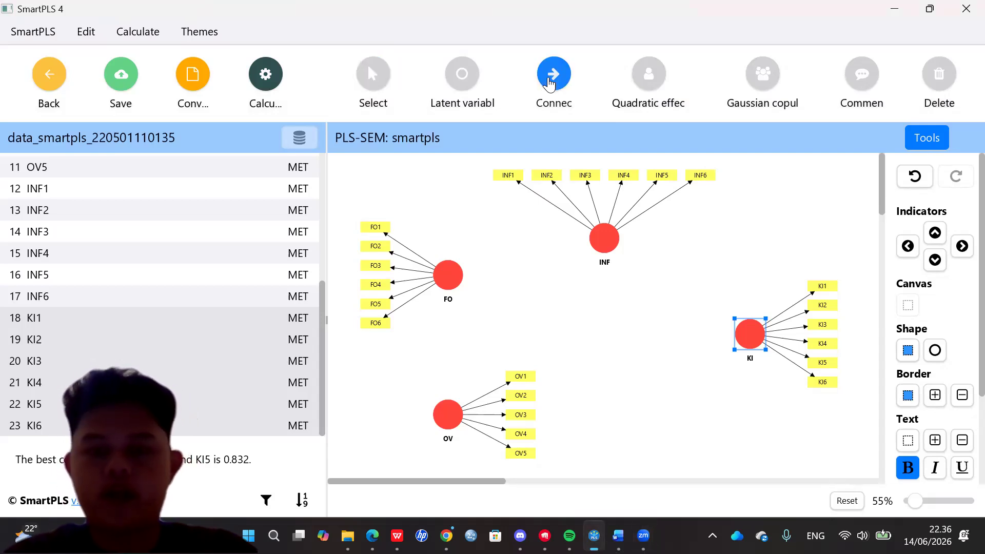
pyautogui.click(450, 287)
pyautogui.click(748, 334)
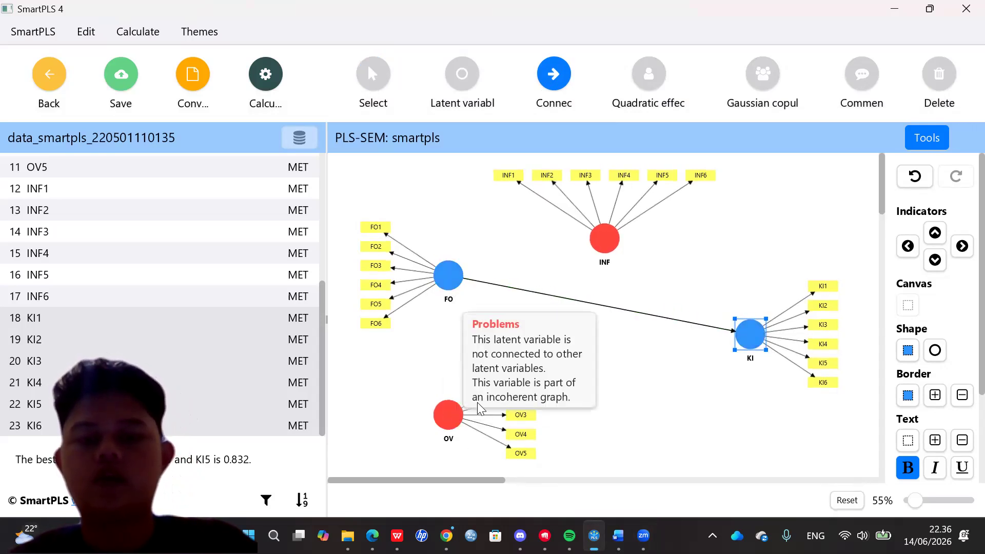
pyautogui.click(454, 418)
pyautogui.click(749, 334)
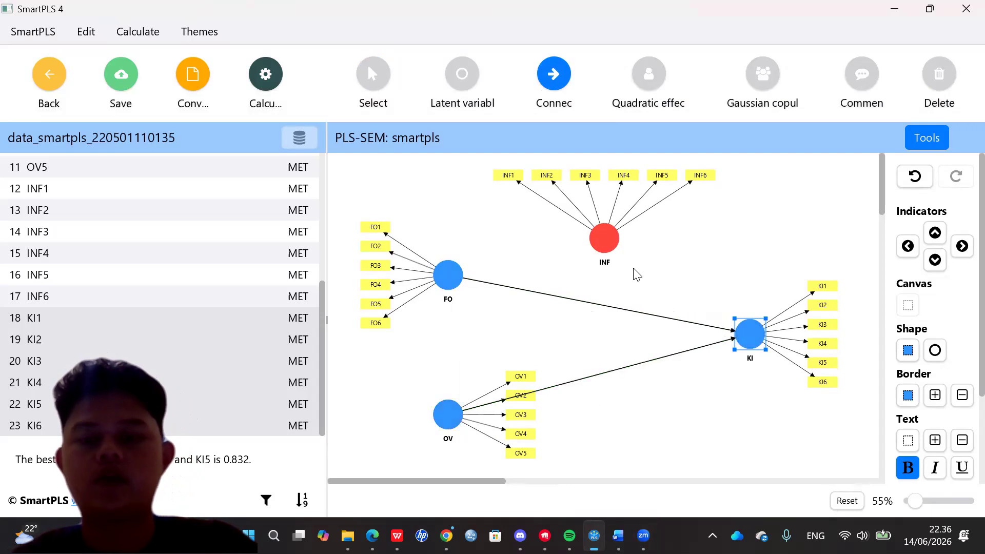
# - Connect INF as a moderator to the OV–KI path and to the FO–KI path
pyautogui.click(612, 249)
pyautogui.click(599, 373)
pyautogui.click(608, 249)
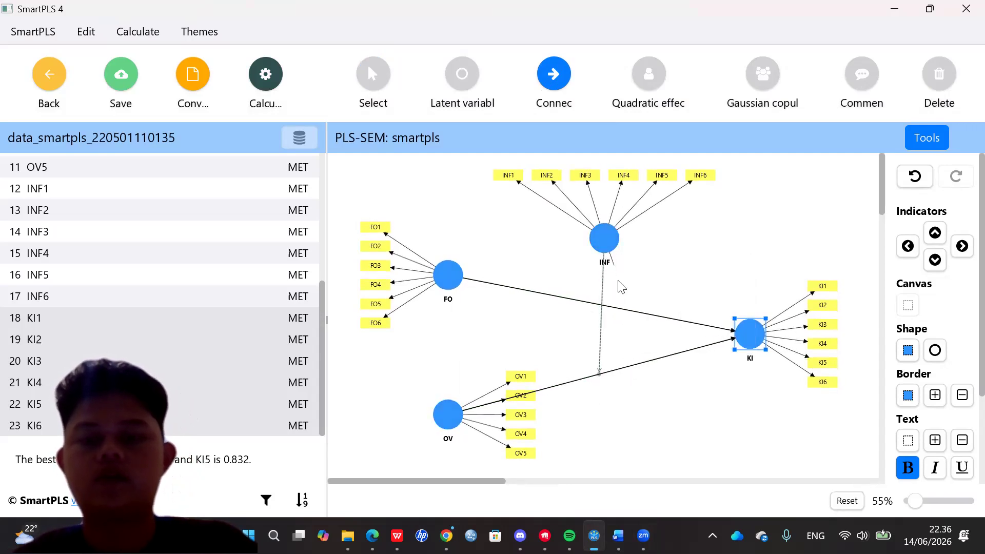
pyautogui.click(618, 311)
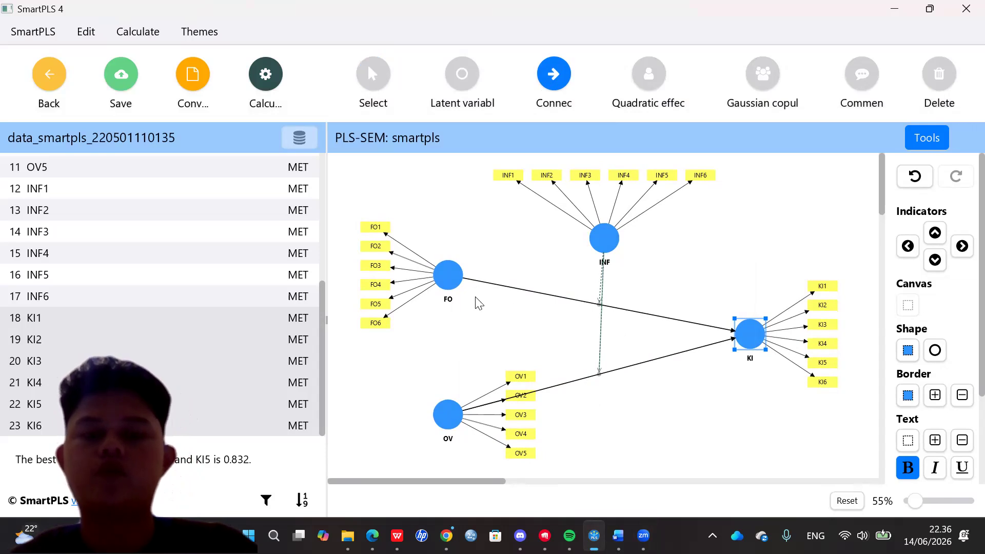
# - Run the PLS-SEM algorithm with the Path weighting scheme, standardized results and default initial weights, opening the report
pyautogui.click(265, 76)
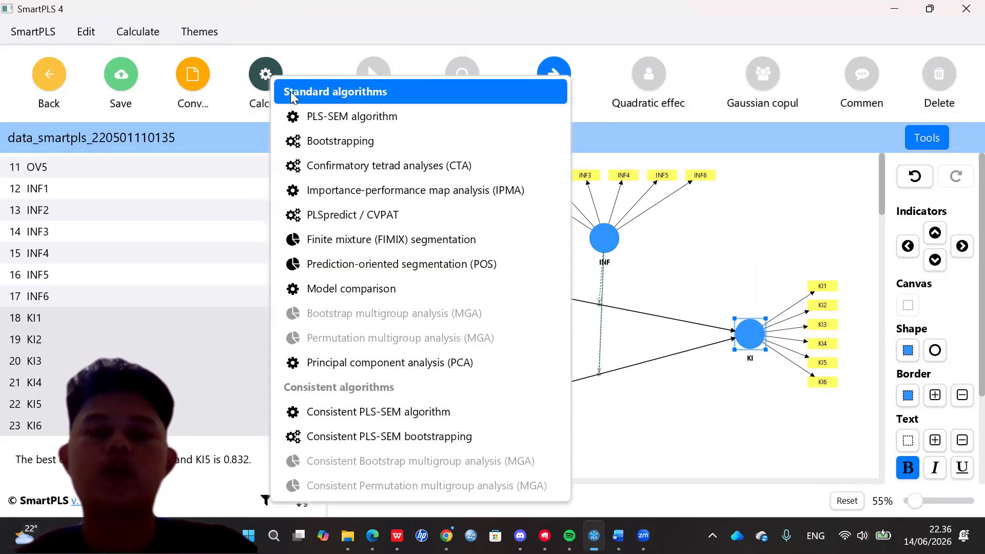
pyautogui.click(317, 110)
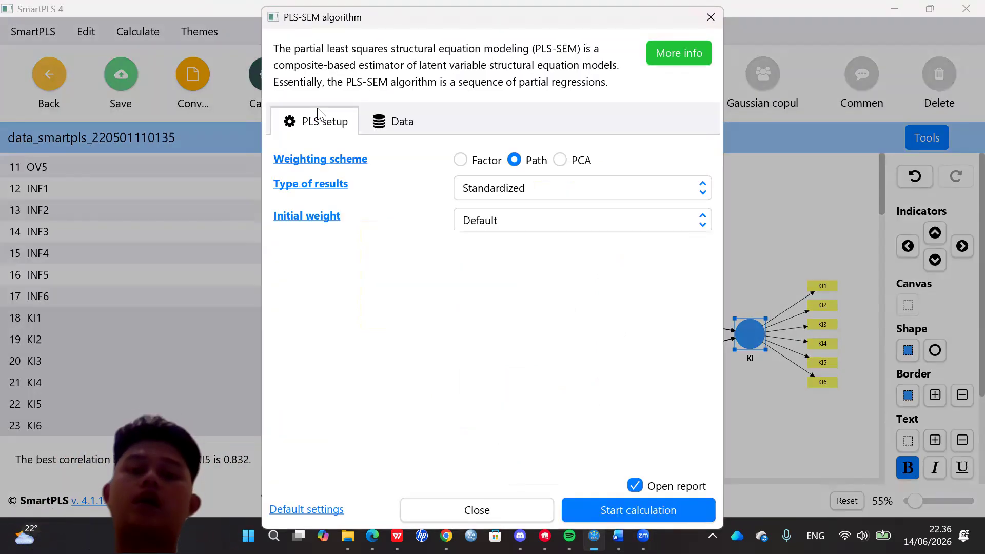
pyautogui.click(651, 511)
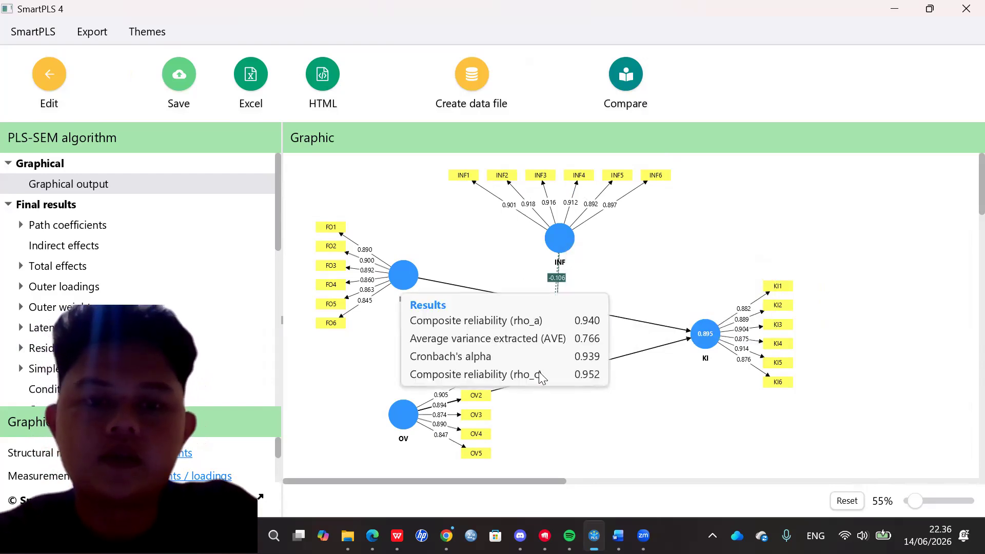
pyautogui.click(536, 27)
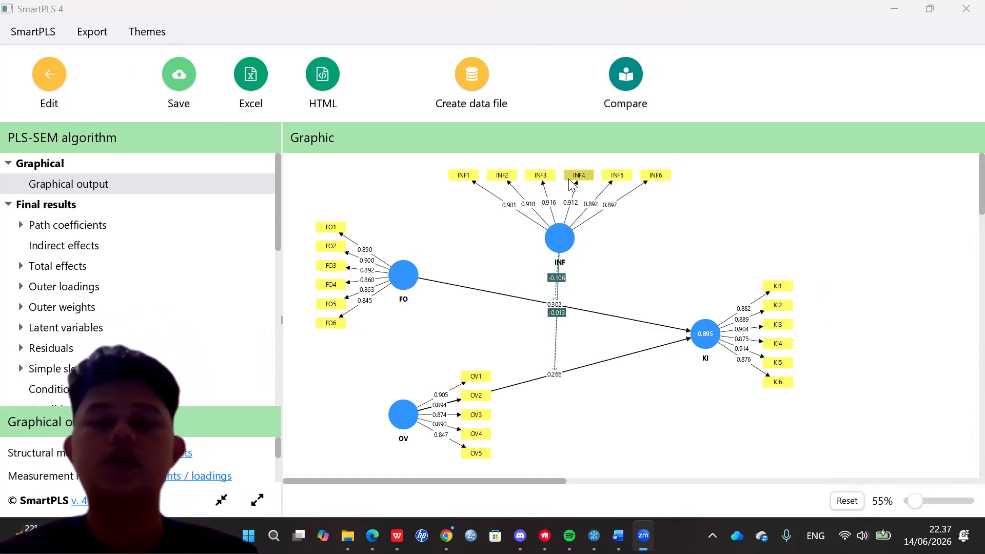
# - Switch to the Word report and examine the list of hypotheses and the hypothesis test results section
pyautogui.hotkey('alt', 'Tab')
pyautogui.hotkey('alt', 'Tab')
pyautogui.scroll(3, 506, 222)
pyautogui.scroll(3, 506, 222)
pyautogui.scroll(-7, 505, 222)
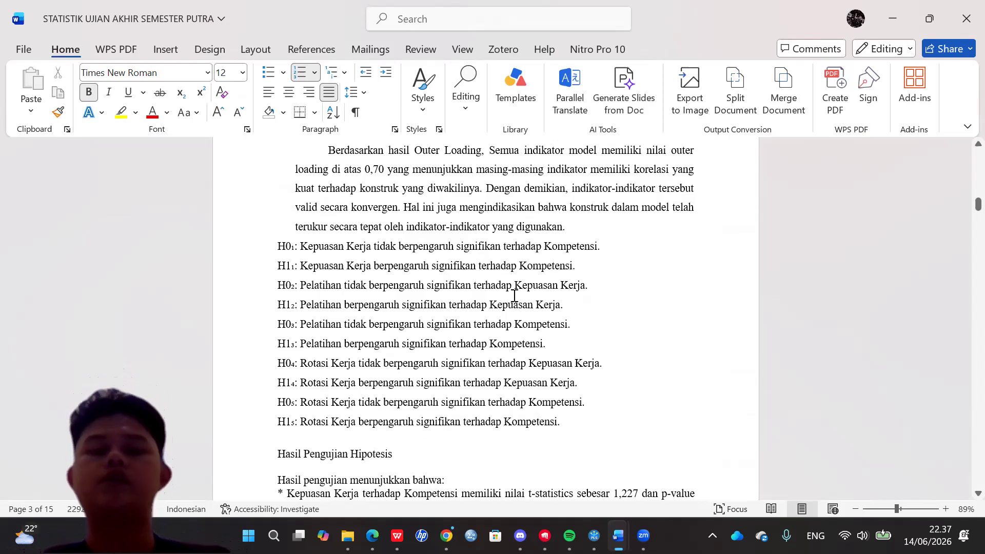
pyautogui.scroll(-3, 514, 296)
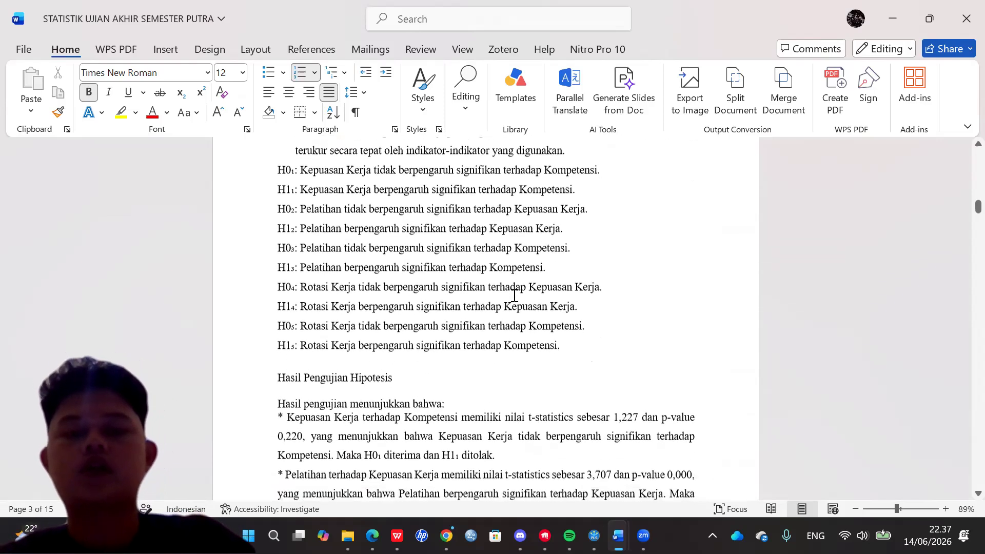
pyautogui.scroll(-1, 514, 296)
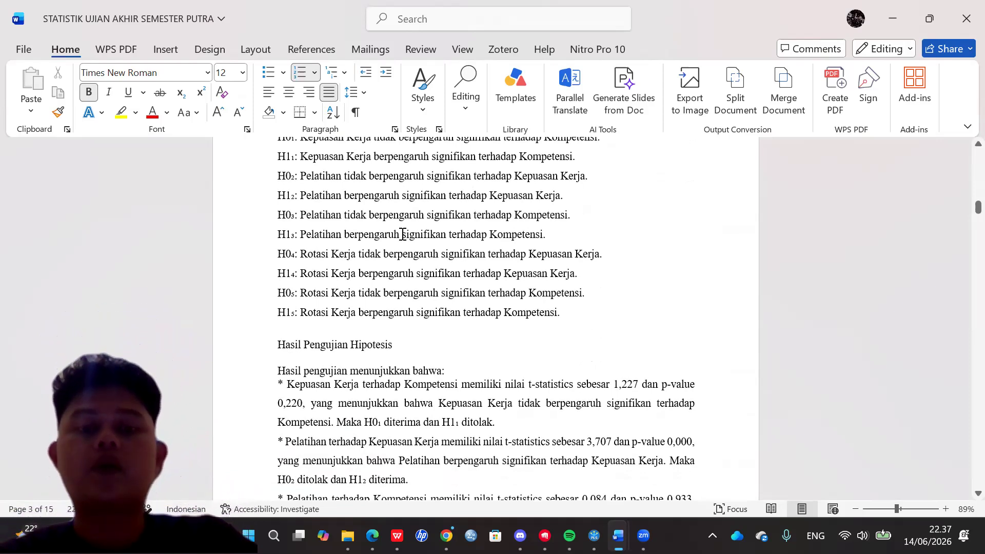
pyautogui.scroll(-1, 369, 285)
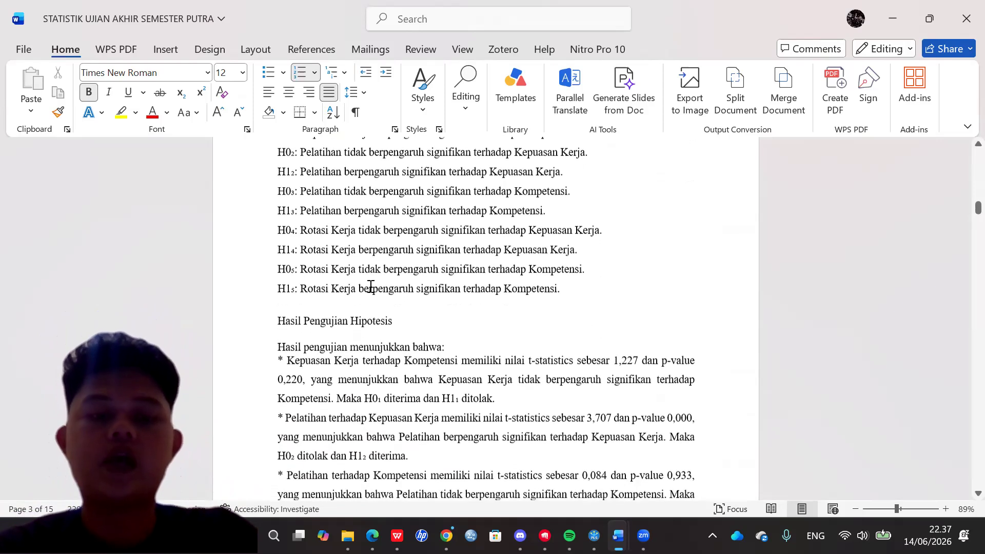
pyautogui.scroll(-1, 370, 286)
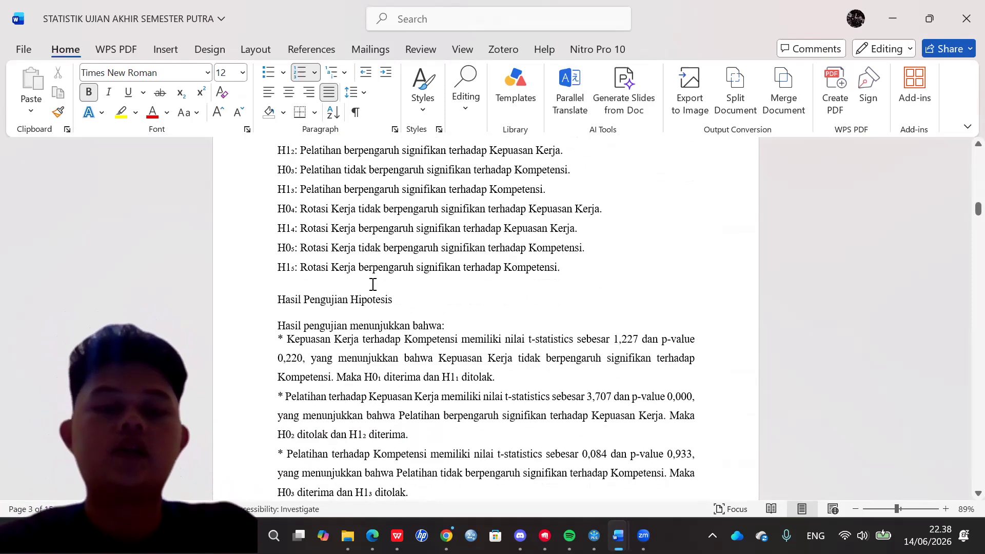
pyautogui.scroll(-3, 373, 284)
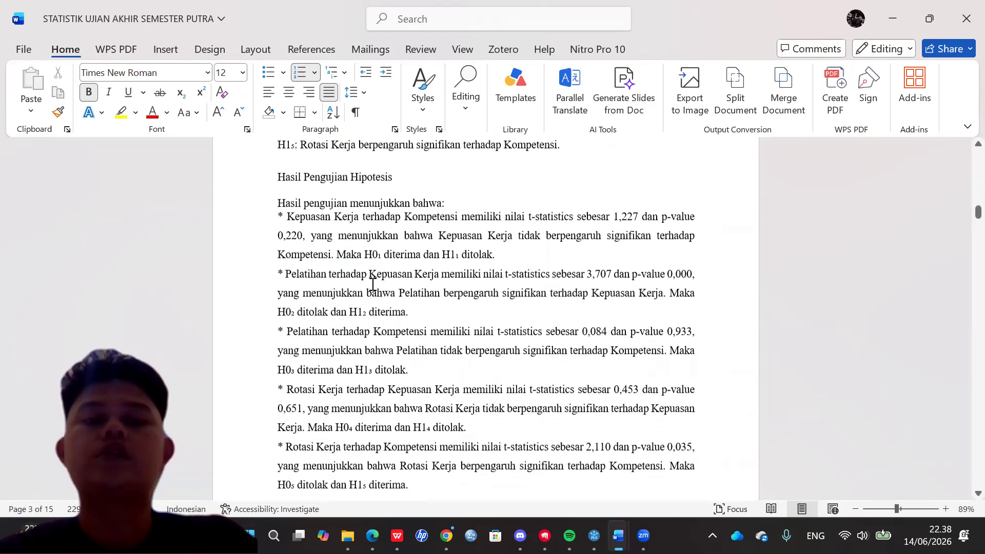
pyautogui.scroll(-1, 374, 285)
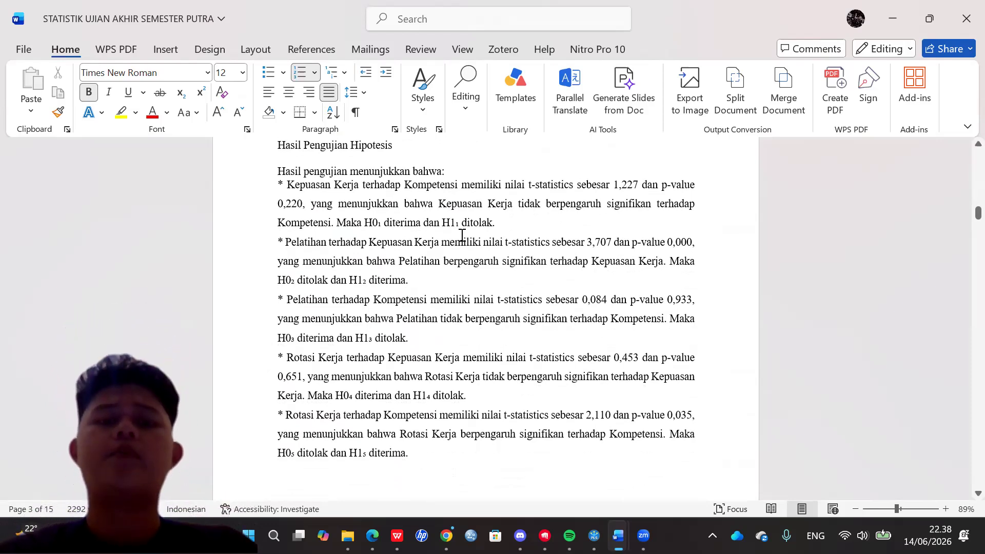
pyautogui.scroll(-1, 454, 223)
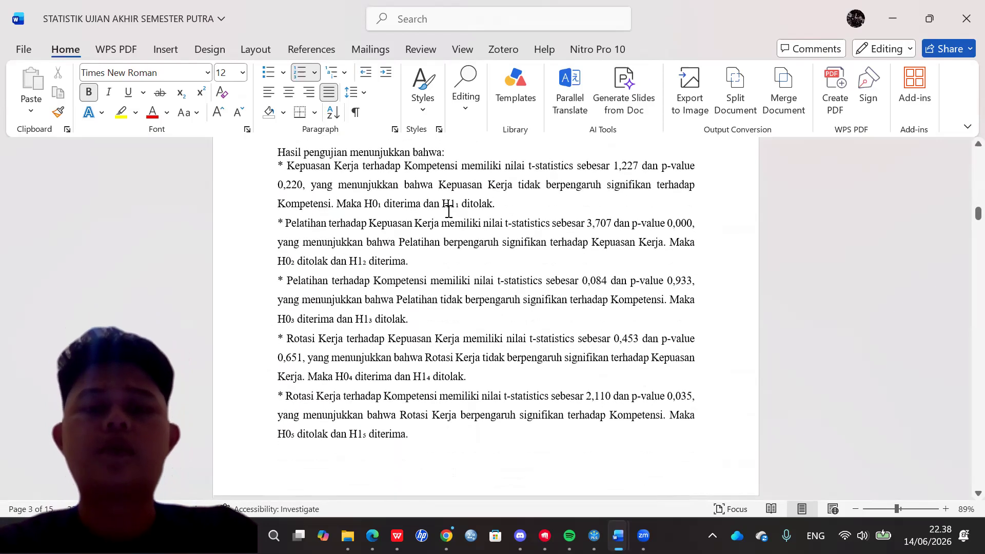
# - Read through the remaining hypothesis test results for job satisfaction, training and job rotation, including their t-statistics and p-values
pyautogui.scroll(-1, 449, 211)
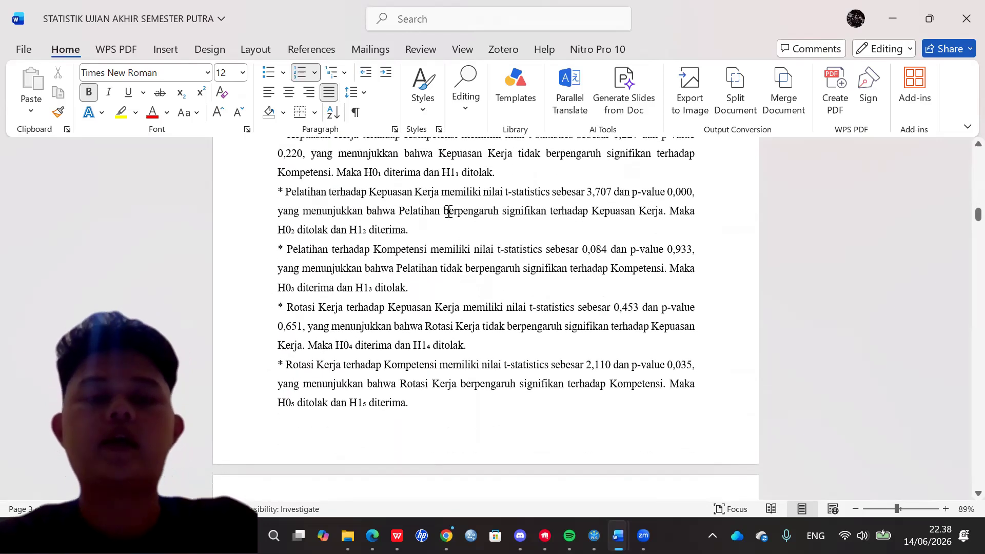
pyautogui.scroll(-1, 449, 211)
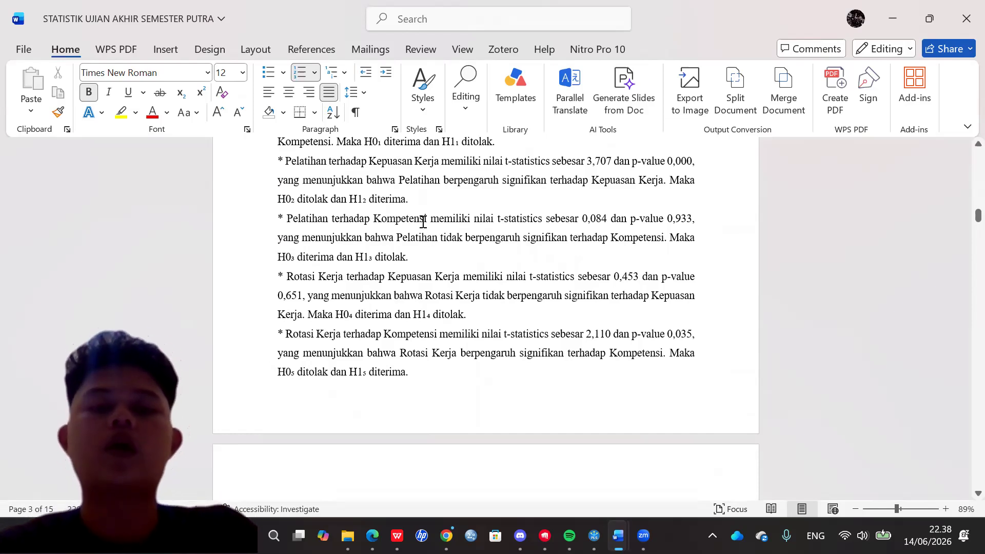
pyautogui.scroll(-2, 423, 222)
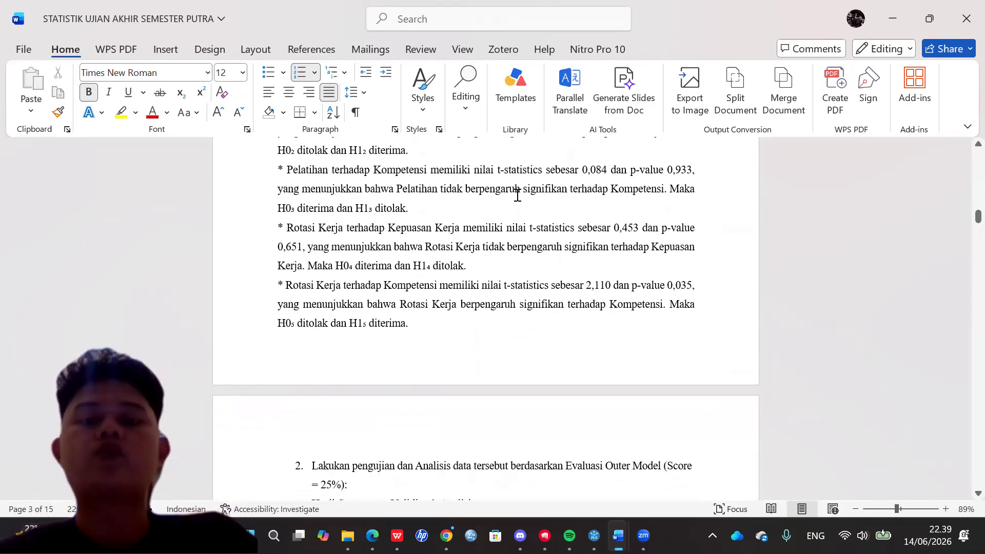
pyautogui.scroll(-3, 574, 207)
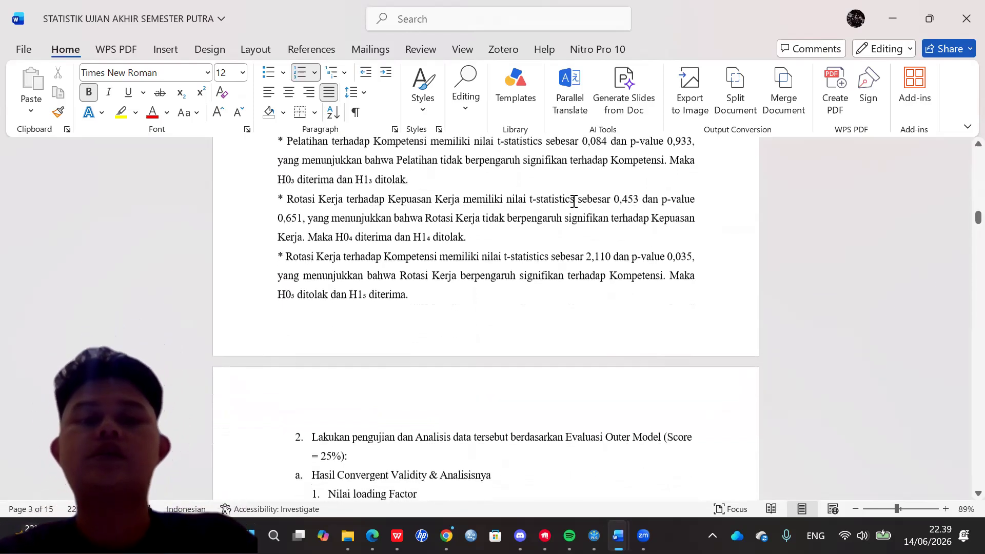
pyautogui.scroll(1, 574, 201)
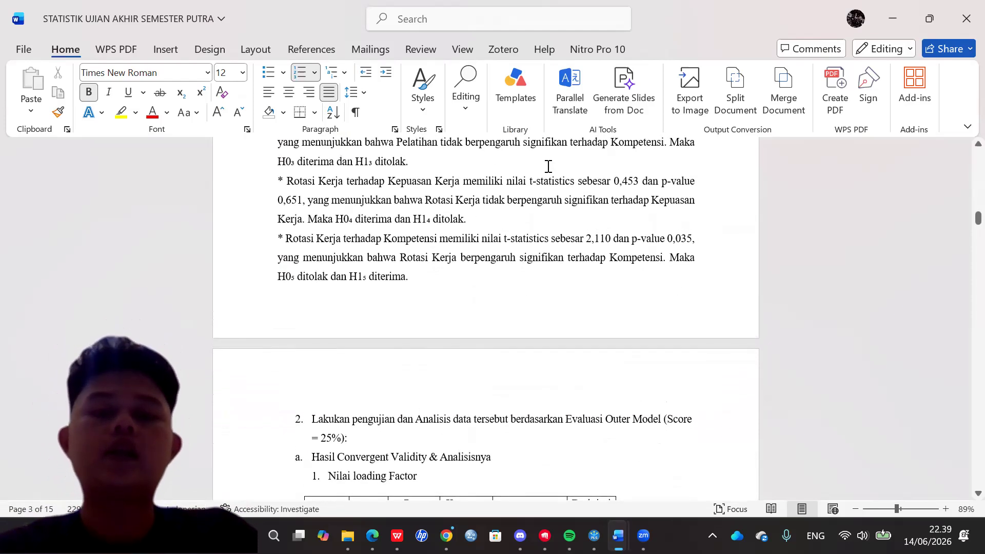
pyautogui.scroll(-2, 546, 162)
pyautogui.scroll(-1, 546, 161)
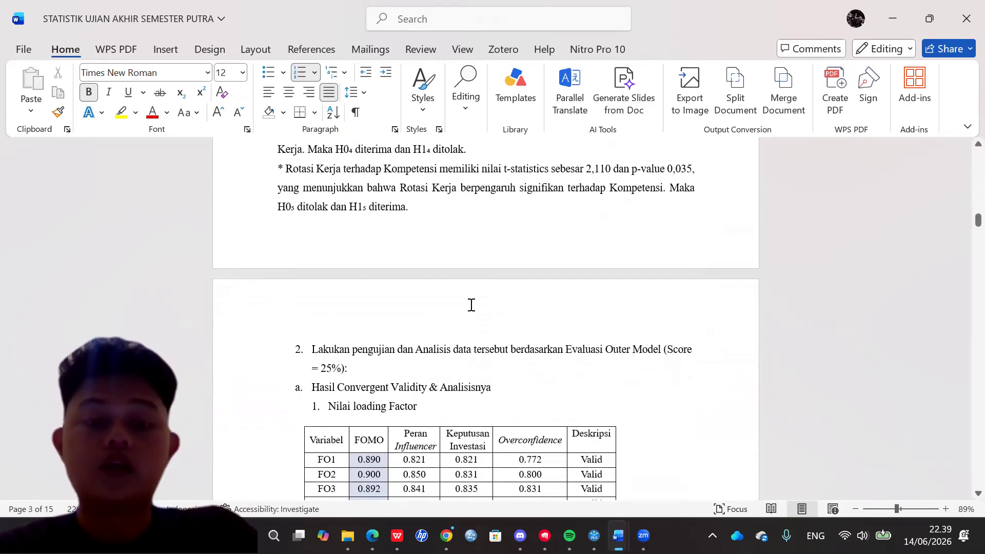
pyautogui.scroll(-1, 471, 305)
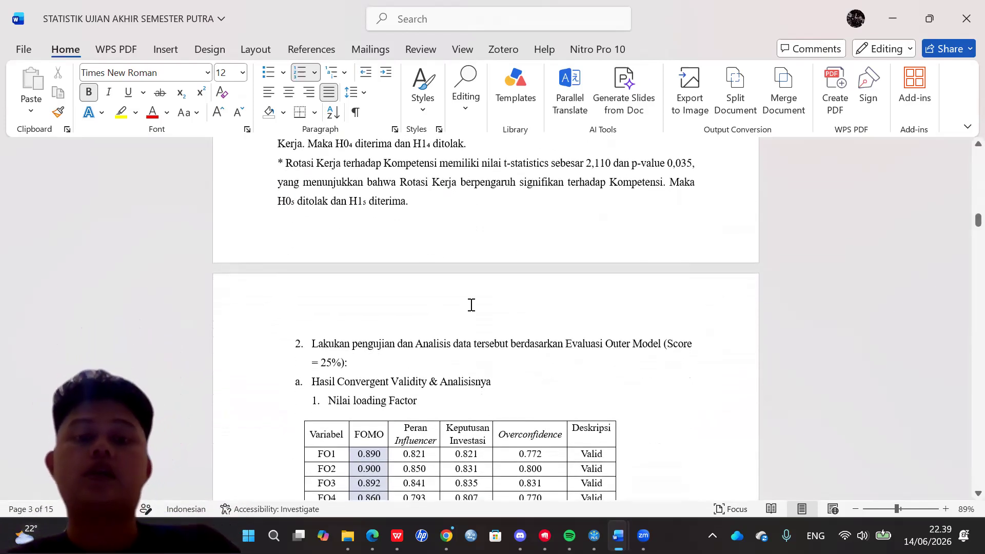
pyautogui.scroll(1, 477, 262)
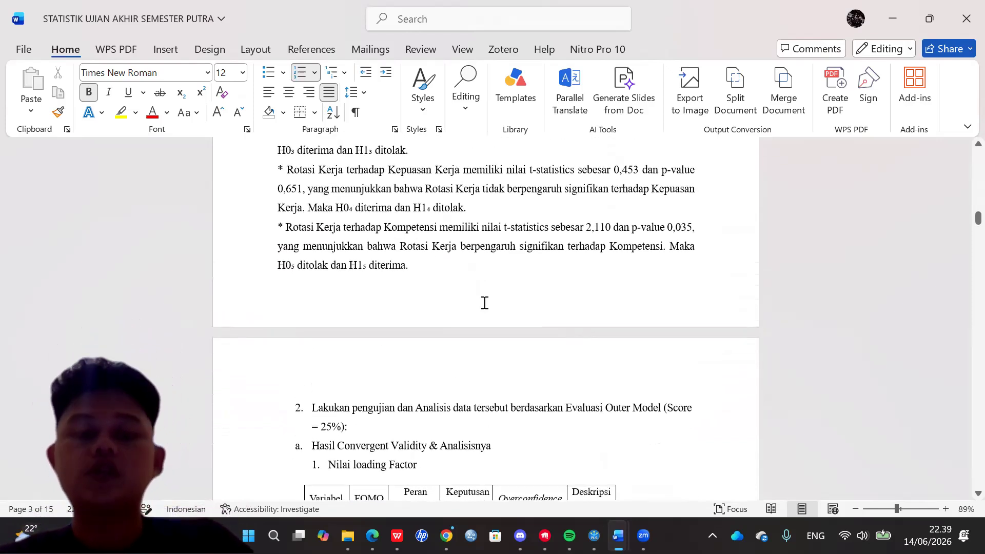
# - Examine the loading factor table under the Convergent Validity heading of the outer model evaluation
pyautogui.scroll(-3, 474, 326)
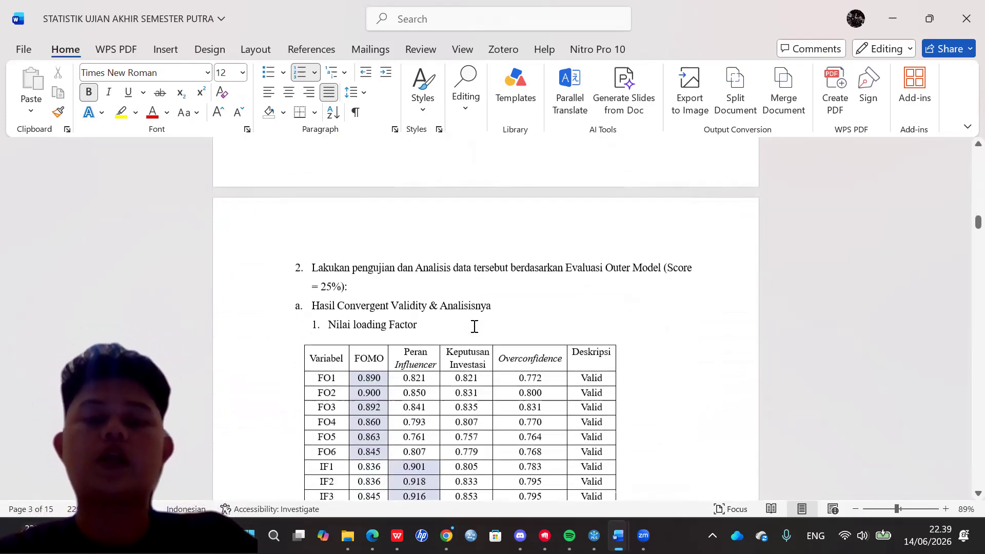
pyautogui.scroll(1, 475, 318)
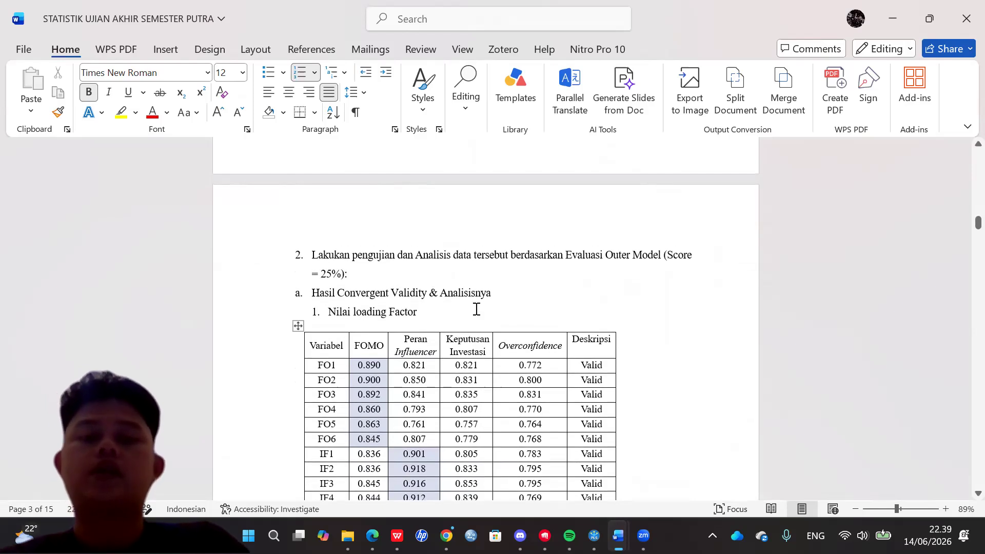
pyautogui.scroll(-2, 476, 309)
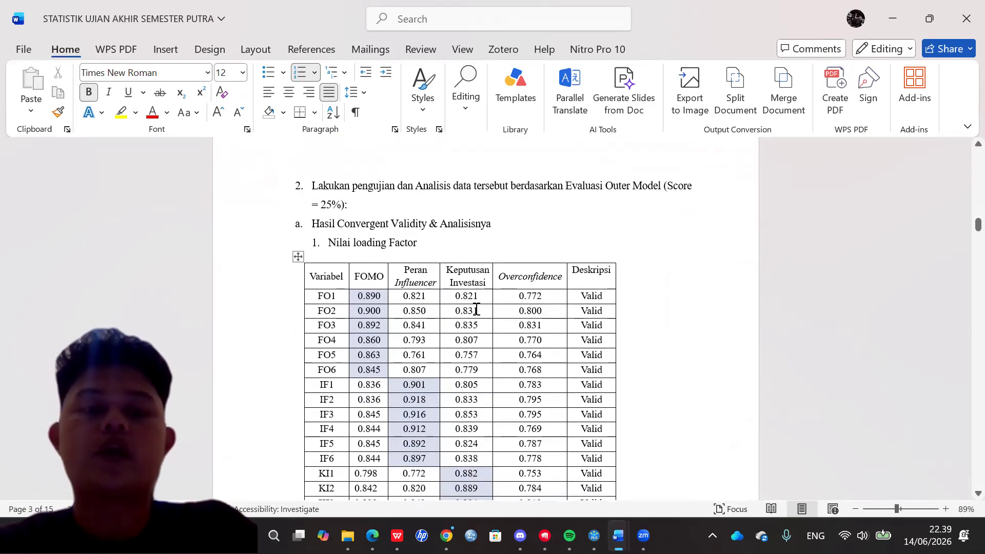
pyautogui.scroll(-1, 476, 309)
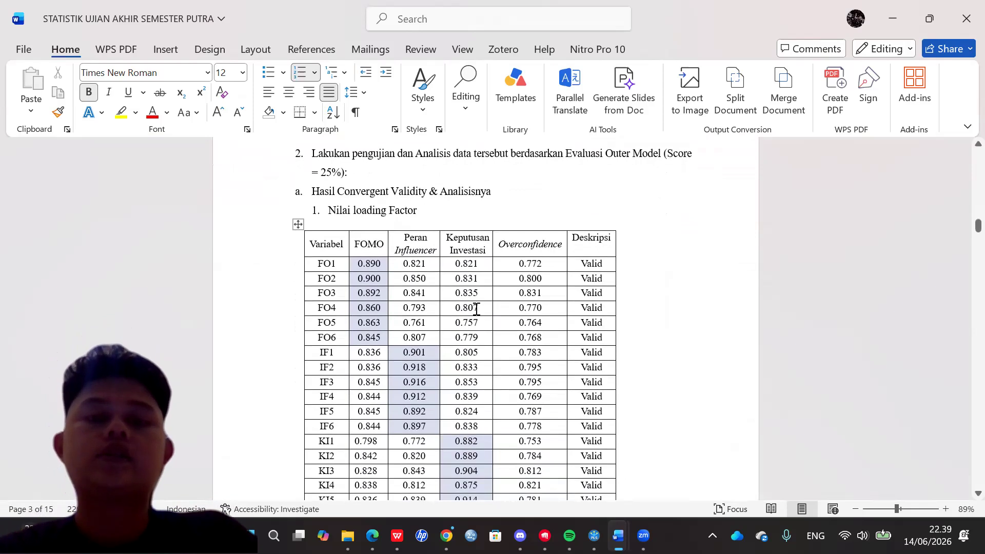
pyautogui.scroll(-1, 476, 309)
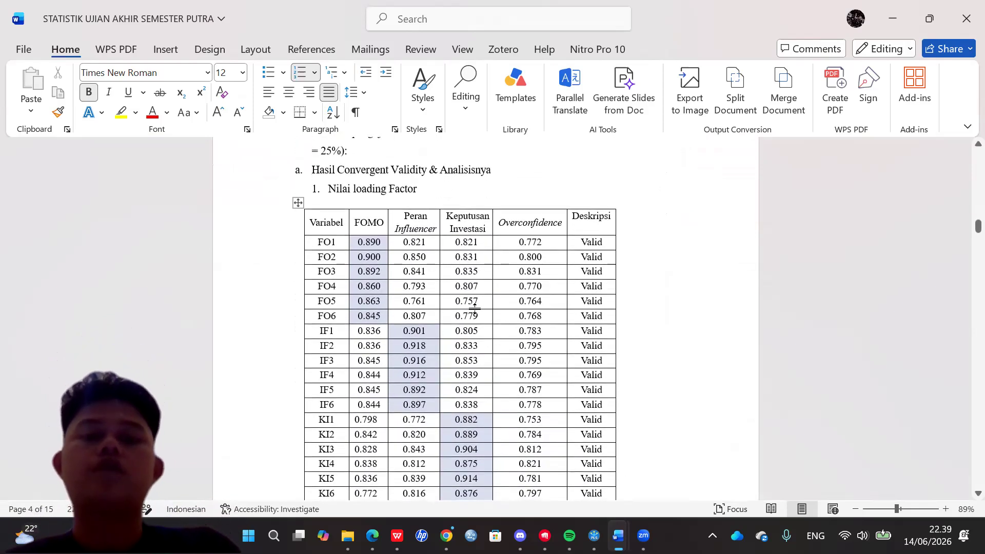
pyautogui.scroll(-2, 474, 309)
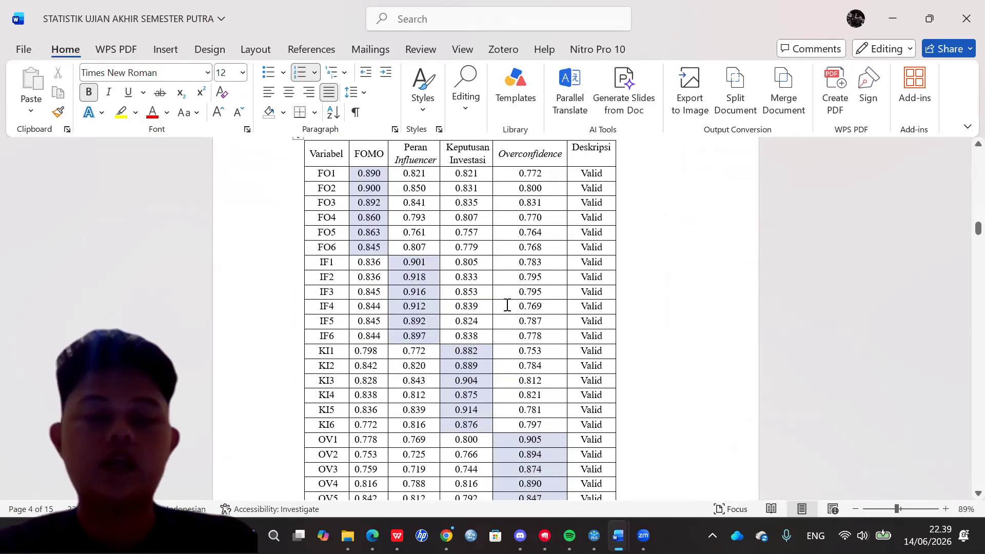
# - Switch to SmartPLS and show the outer loadings matrix in the PLS-SEM algorithm report
pyautogui.hotkey('alt', 'Tab')
pyautogui.hotkey('alt', 'Tab')
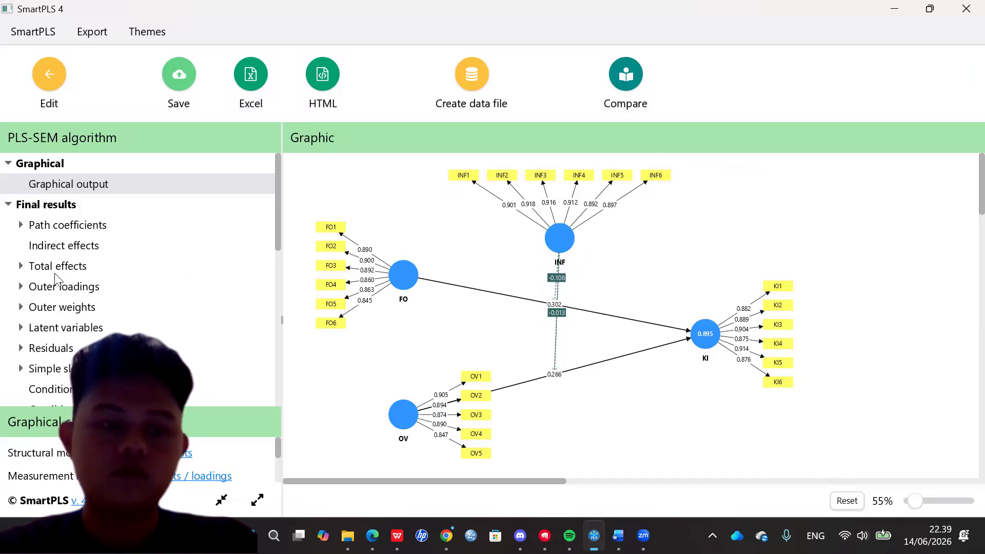
pyautogui.click(63, 287)
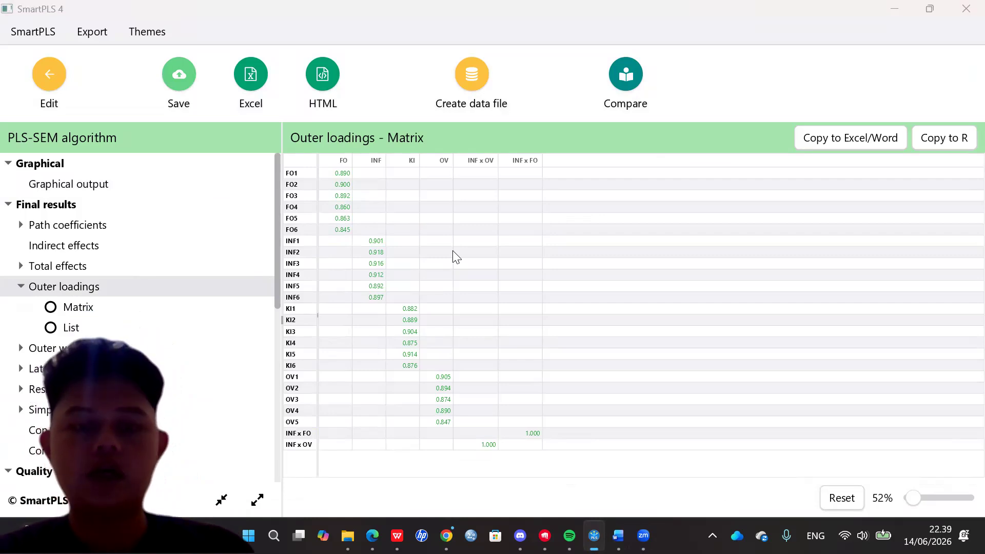
# - Return to the Word report and review the rest of the loading factor table and its convergent validity conclusion
pyautogui.hotkey('alt', 'Tab')
pyautogui.hotkey('alt', 'Tab')
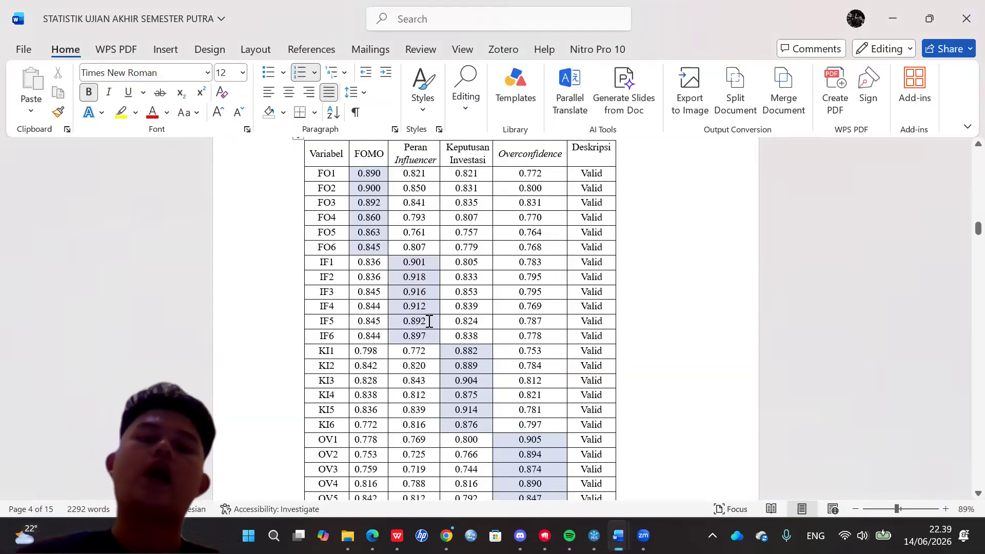
pyautogui.scroll(-1, 408, 291)
pyautogui.scroll(-8, 408, 291)
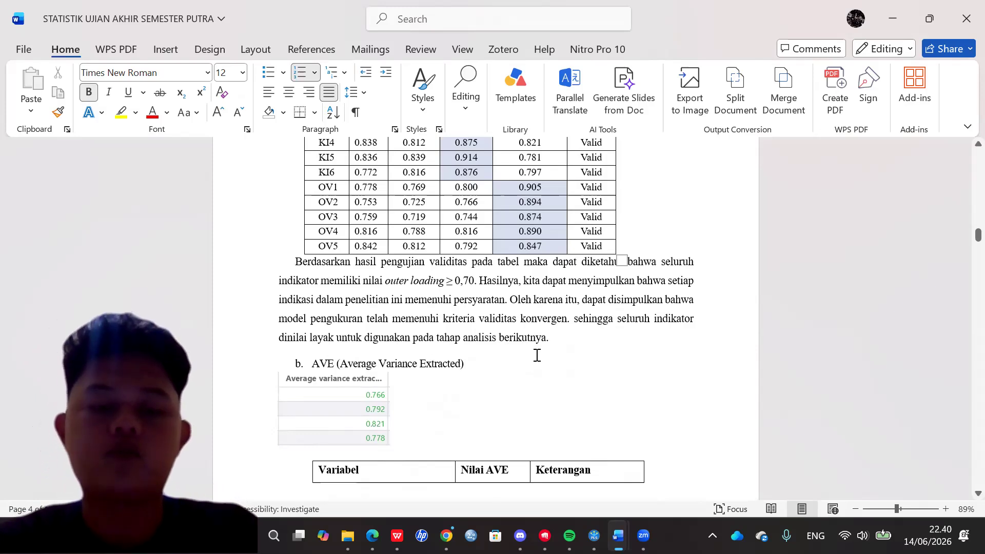
# - Switch to SmartPLS and show the construct reliability and validity overview with the average variance extracted values
pyautogui.hotkey('alt', 'Tab')
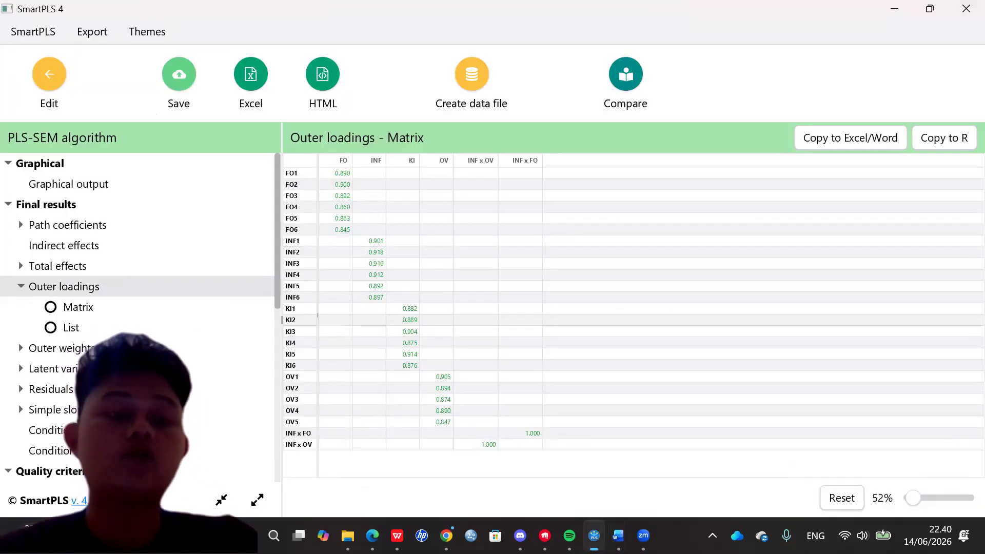
pyautogui.scroll(-8, 139, 308)
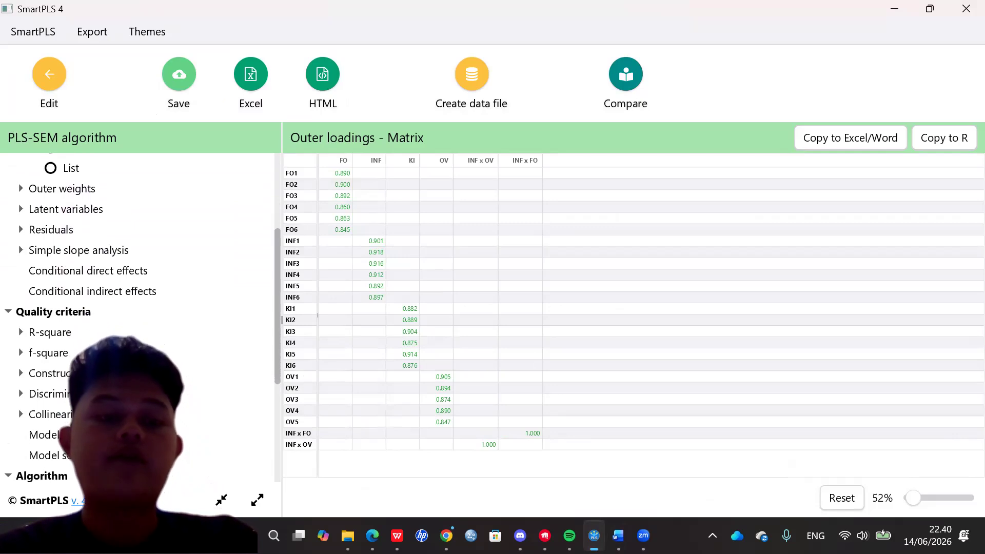
pyautogui.click(110, 390)
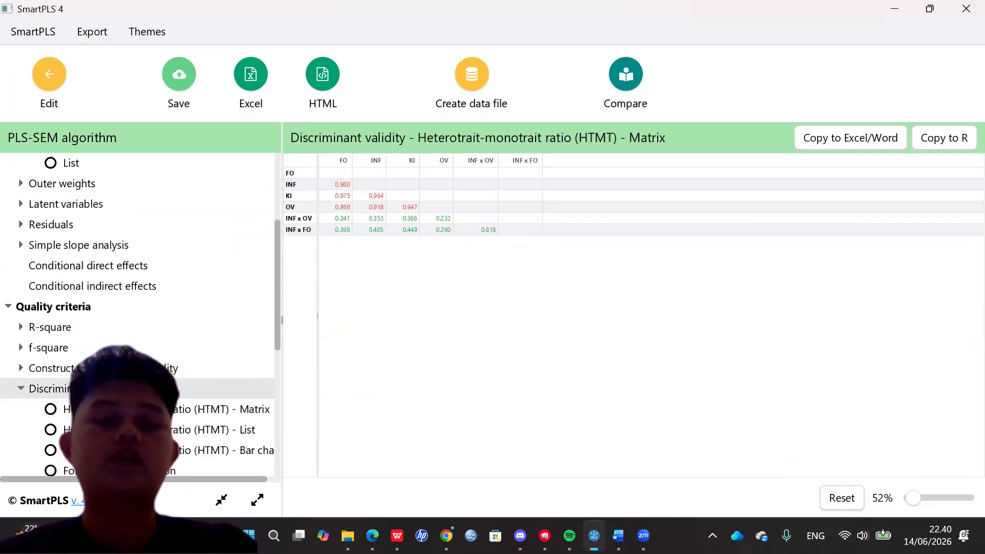
pyautogui.scroll(-3, 139, 308)
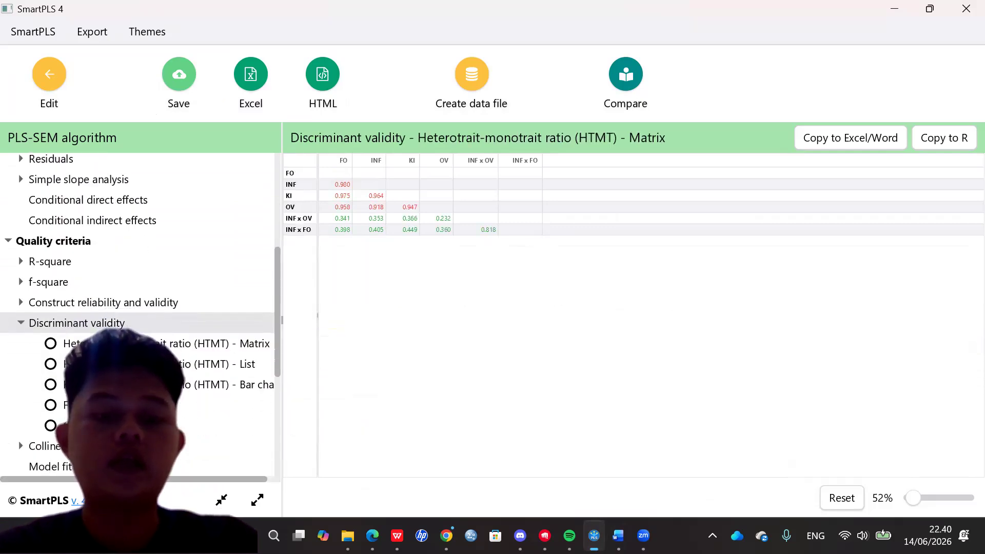
pyautogui.scroll(-3, 71, 264)
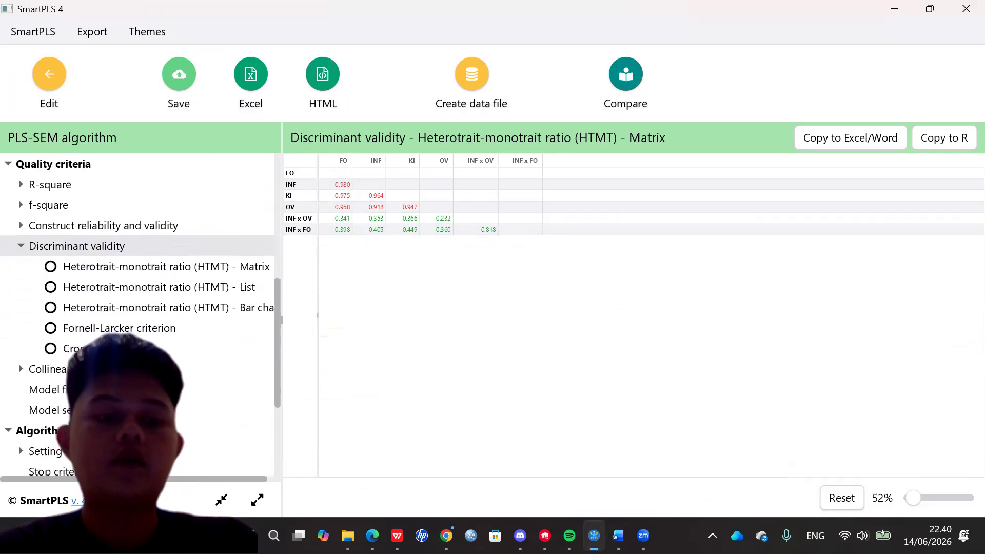
pyautogui.scroll(6, 72, 264)
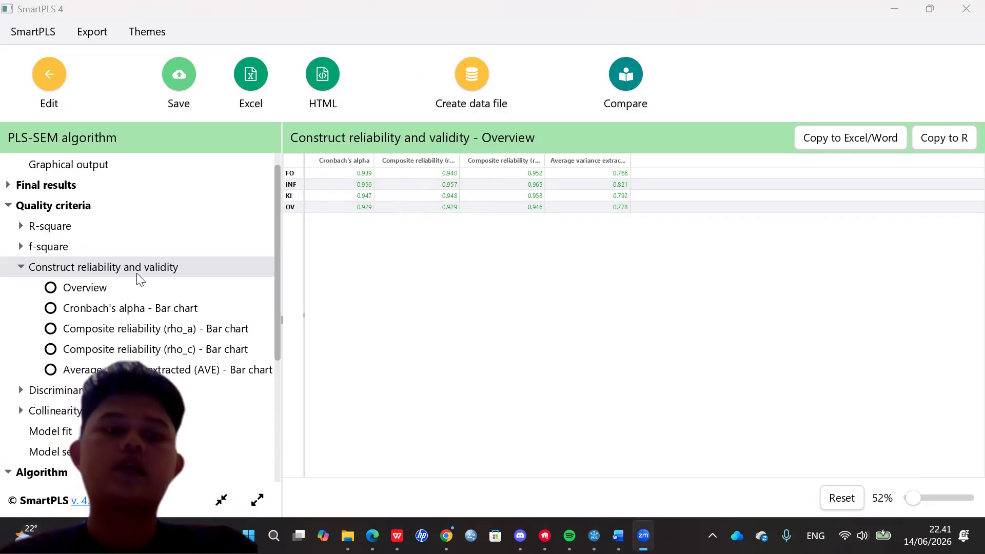
pyautogui.click(155, 273)
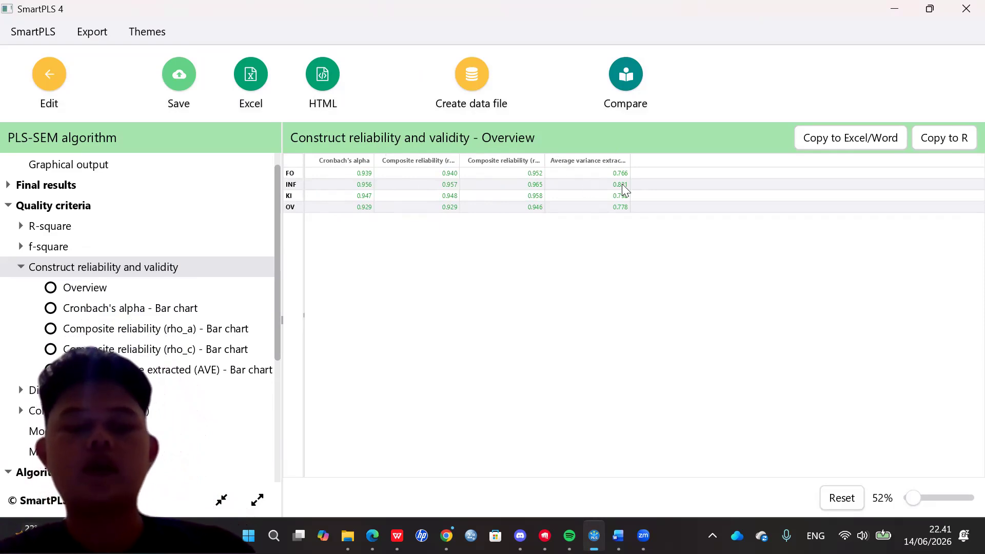
# - Return to the Word report and examine the AVE table and the analysis paragraph below it
pyautogui.hotkey('alt', 'Tab')
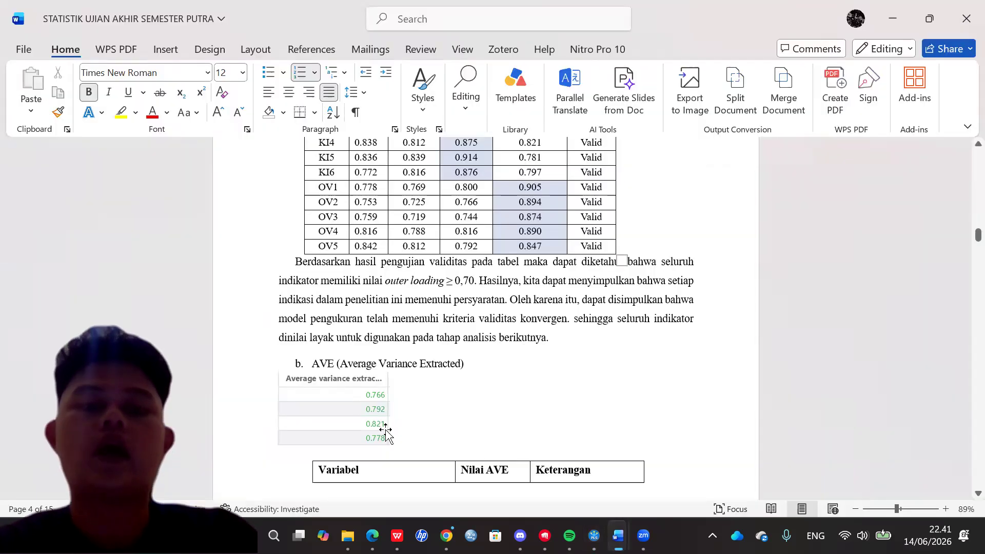
pyautogui.scroll(-2, 400, 370)
pyautogui.scroll(-2, 399, 369)
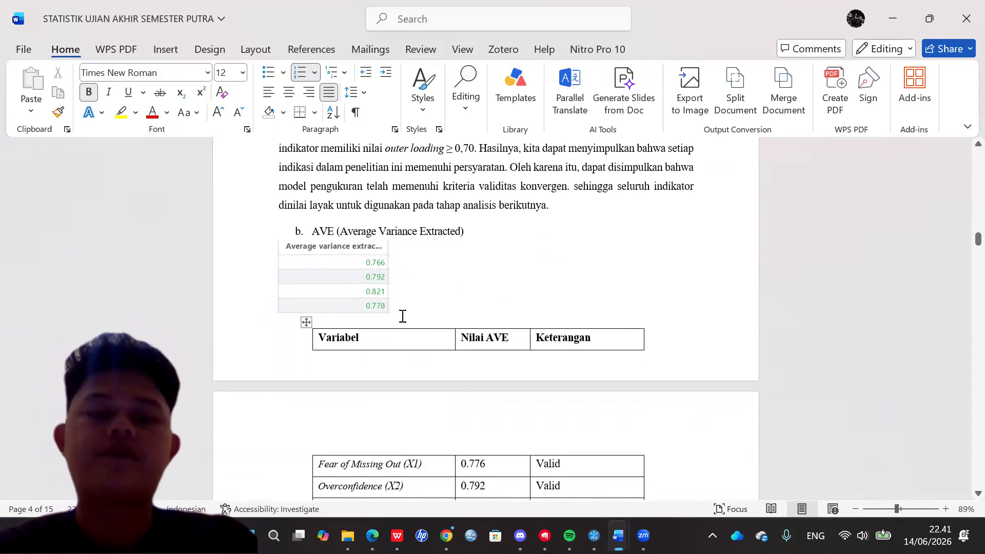
pyautogui.scroll(-2, 368, 361)
pyautogui.scroll(-1, 368, 362)
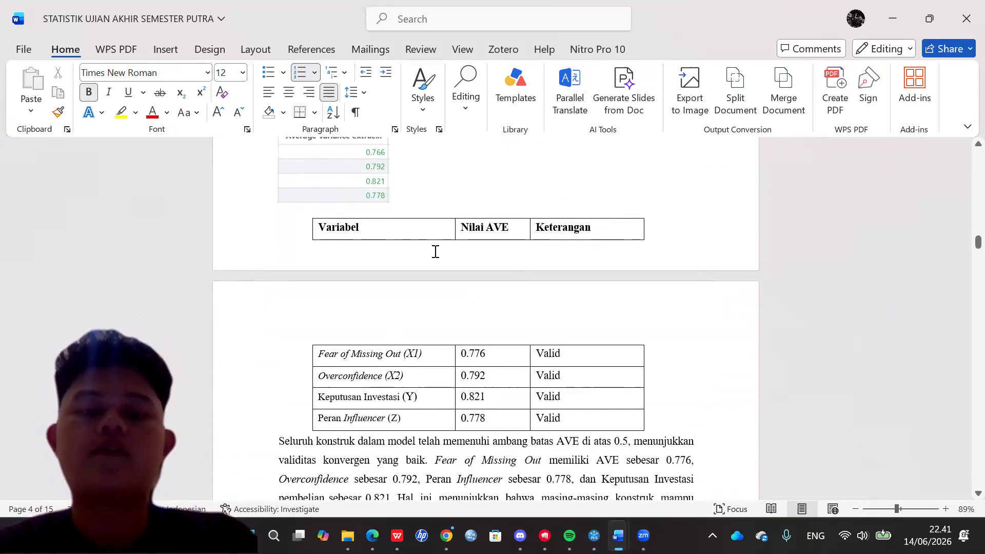
pyautogui.scroll(-3, 464, 405)
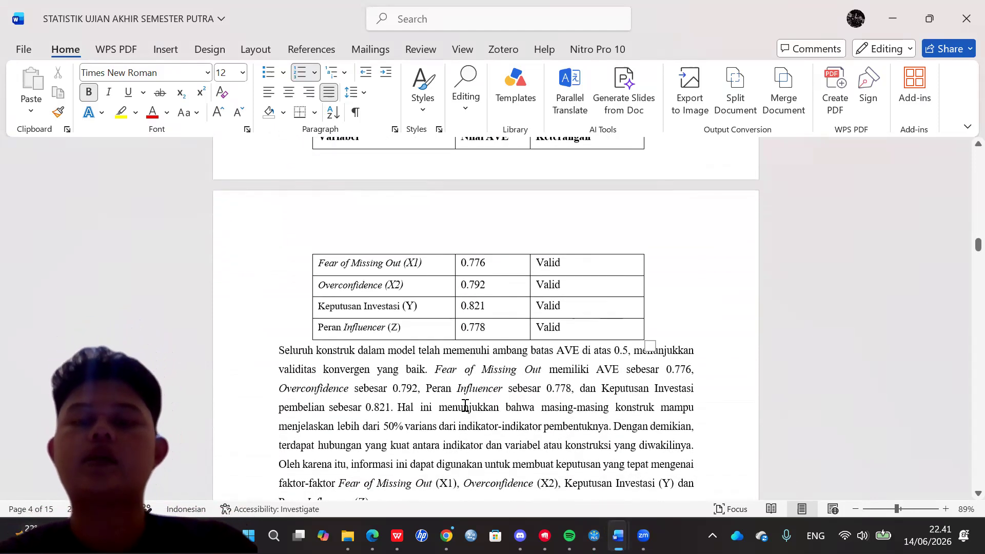
pyautogui.scroll(-1, 465, 399)
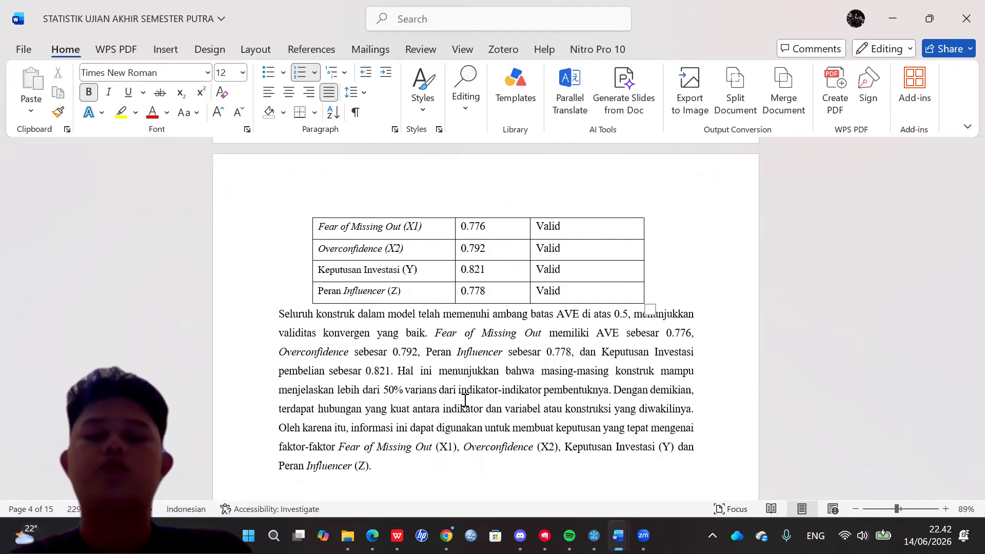
# - Go to the discriminant validity section of the report, with its introduction to the Fornell-Larcker criterion
pyautogui.scroll(-1, 465, 400)
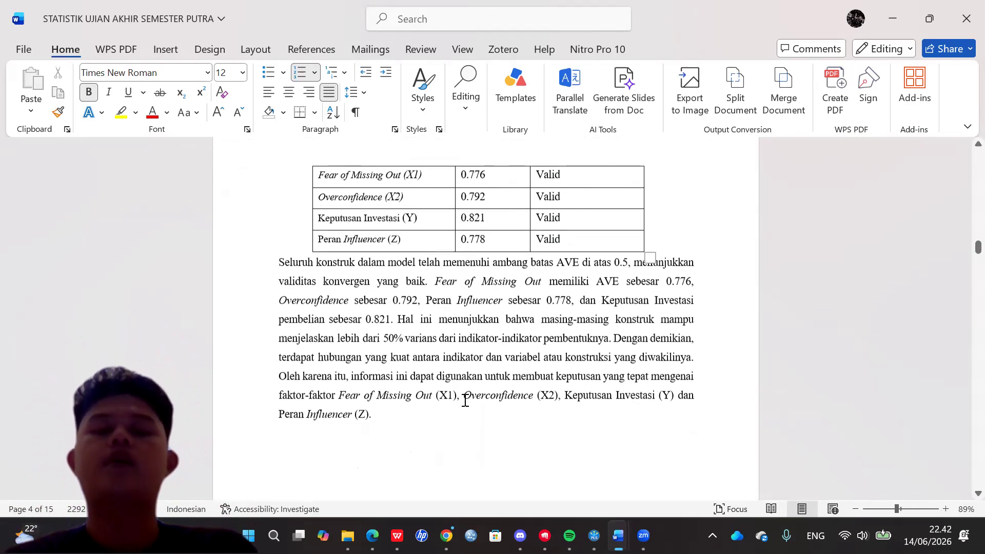
pyautogui.scroll(-1, 465, 400)
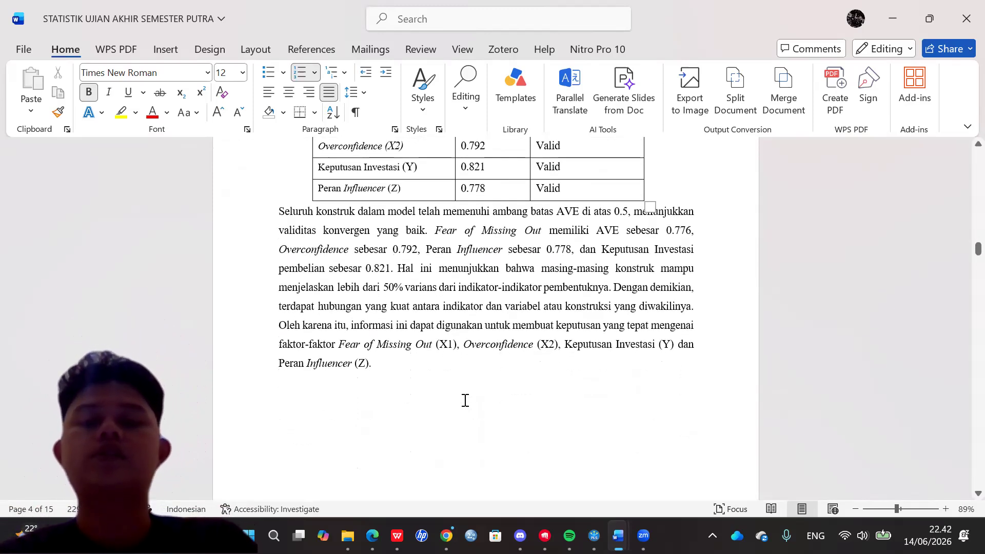
pyautogui.scroll(-2, 465, 401)
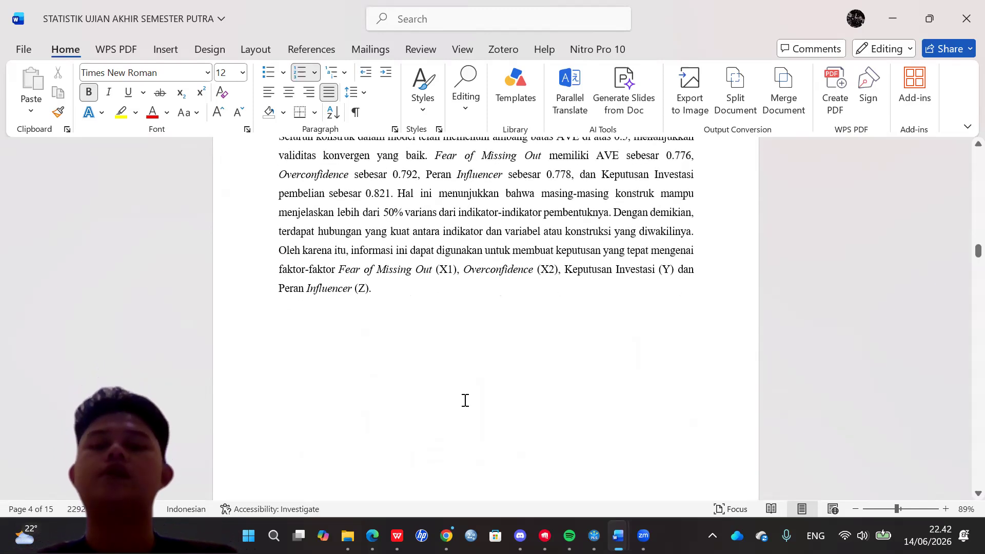
pyautogui.scroll(-5, 464, 400)
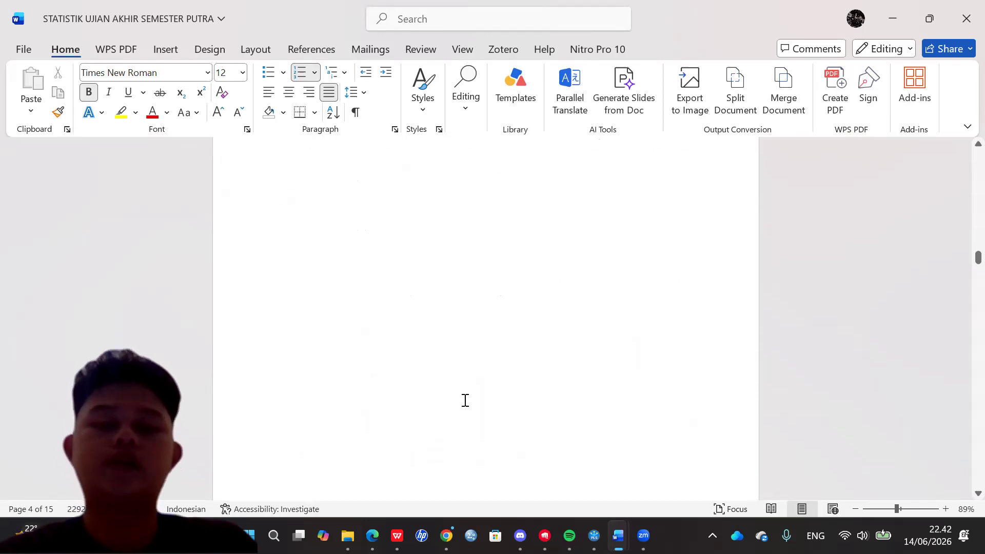
pyautogui.scroll(-7, 465, 400)
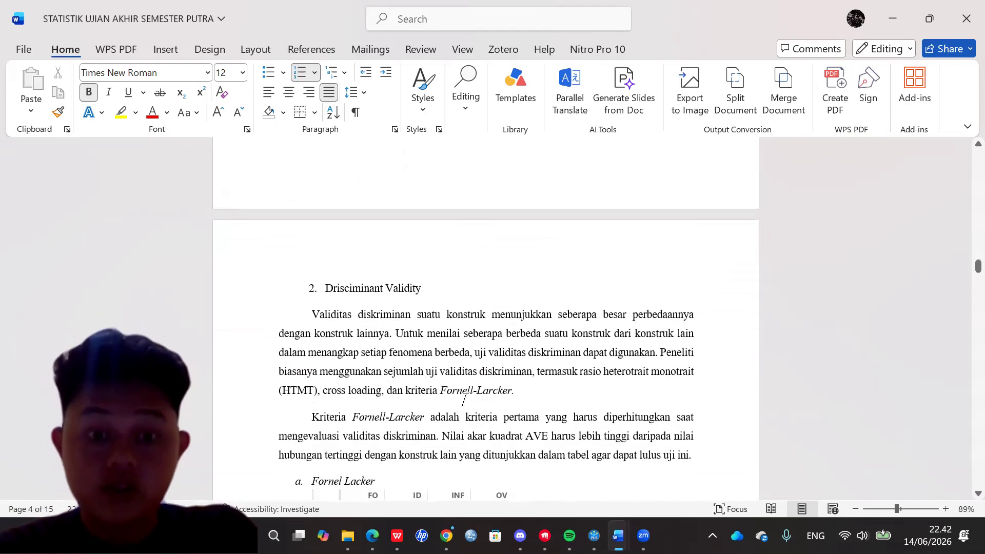
# - Review the report's Fornell-Larcker table, and switch to SmartPLS to show the Fornell-Larcker criterion under discriminant validity
pyautogui.scroll(-1, 464, 401)
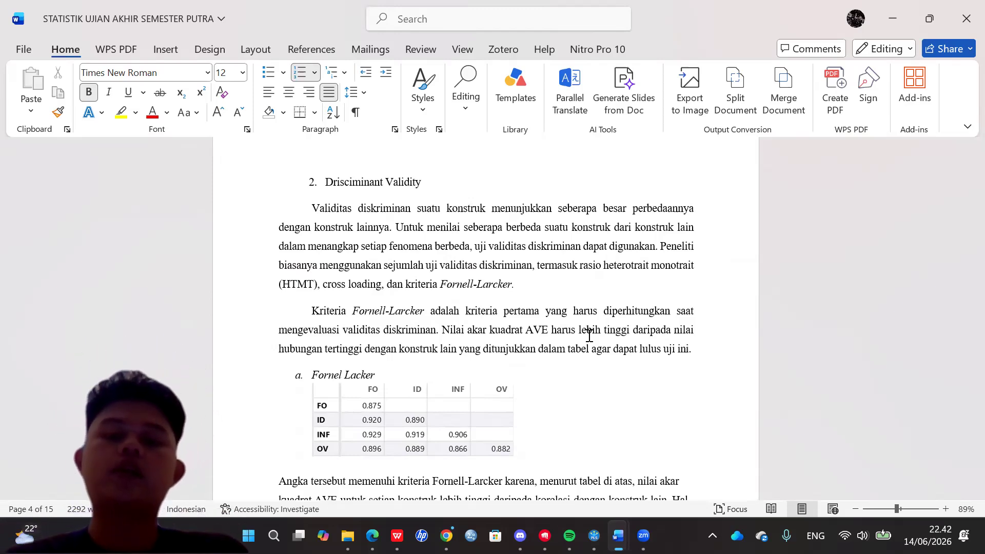
pyautogui.scroll(-3, 589, 336)
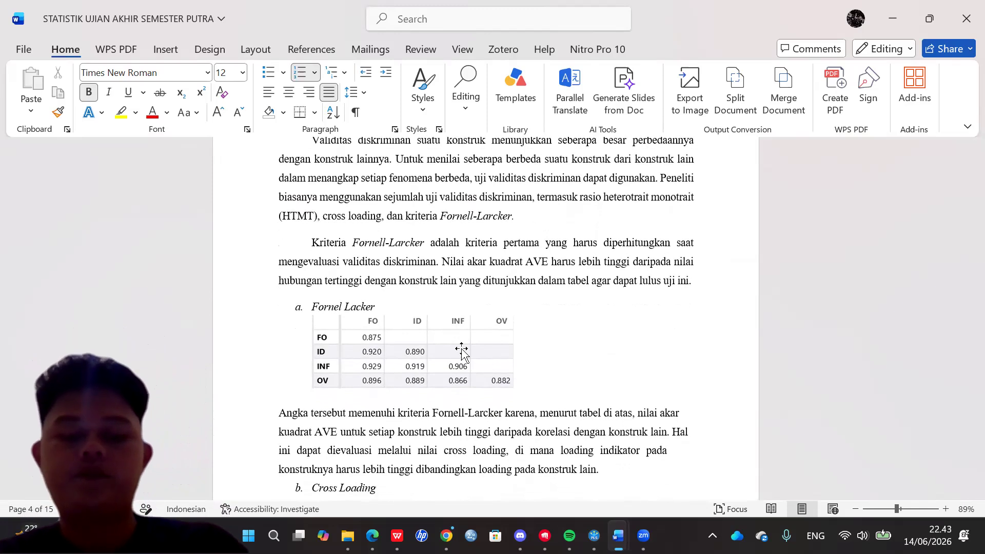
pyautogui.hotkey('alt', 'Tab')
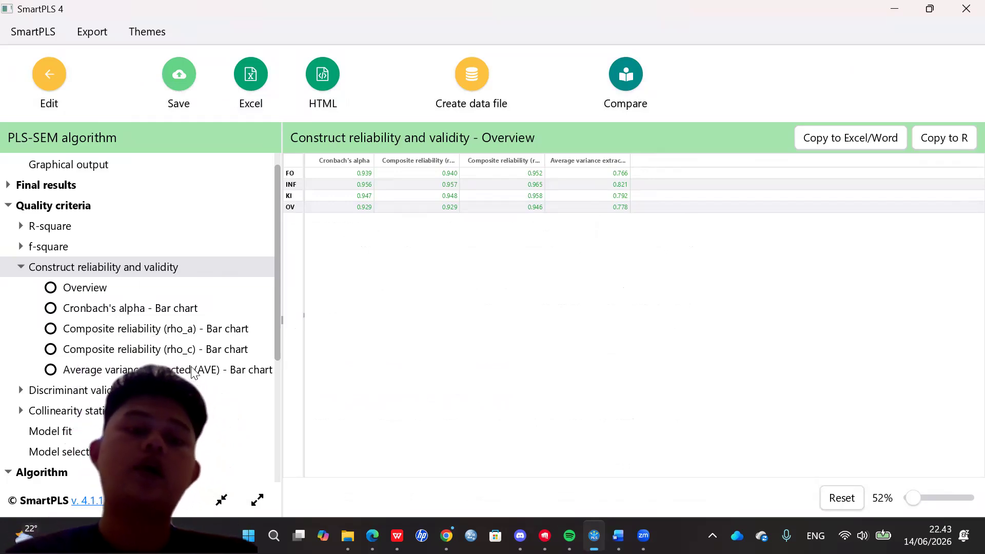
pyautogui.click(194, 372)
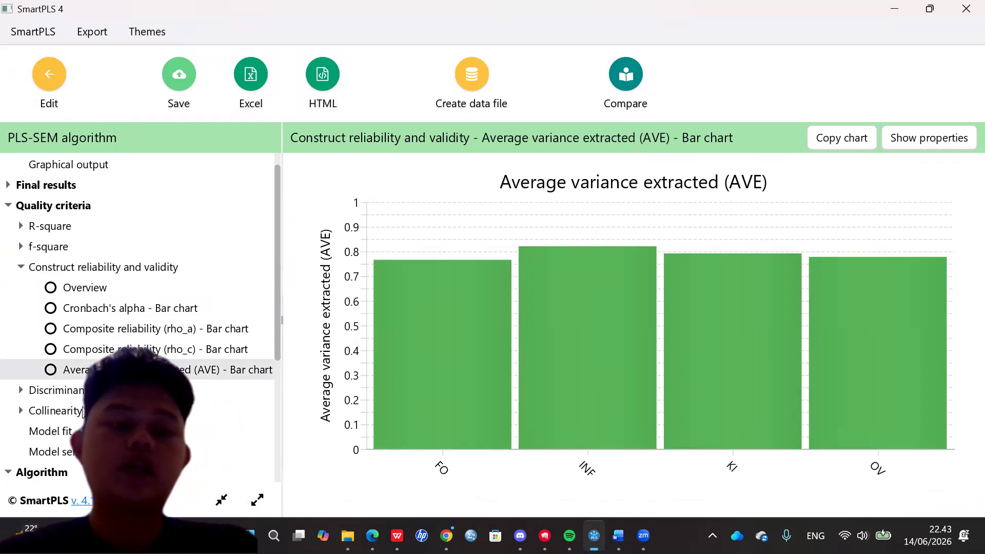
pyautogui.click(135, 390)
pyautogui.scroll(-3, 138, 316)
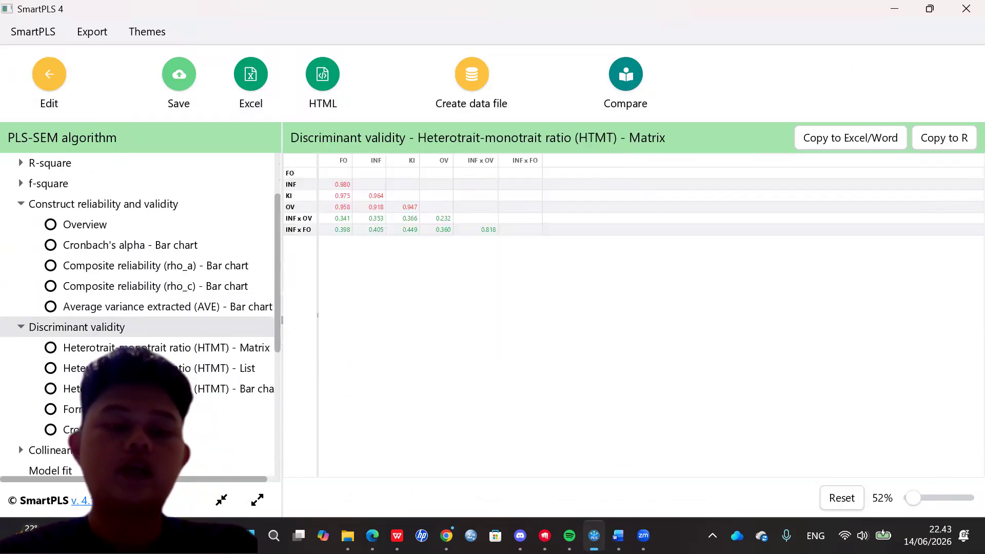
pyautogui.click(102, 408)
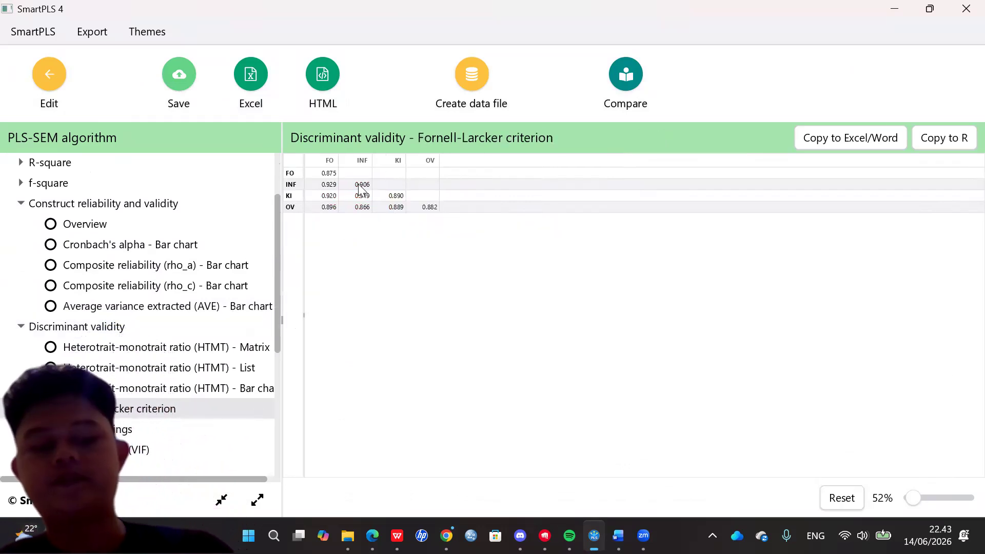
# - Return to the Word report and review the Fornell-Larcker conclusion and the cross loading table below it
pyautogui.hotkey('alt', 'Tab')
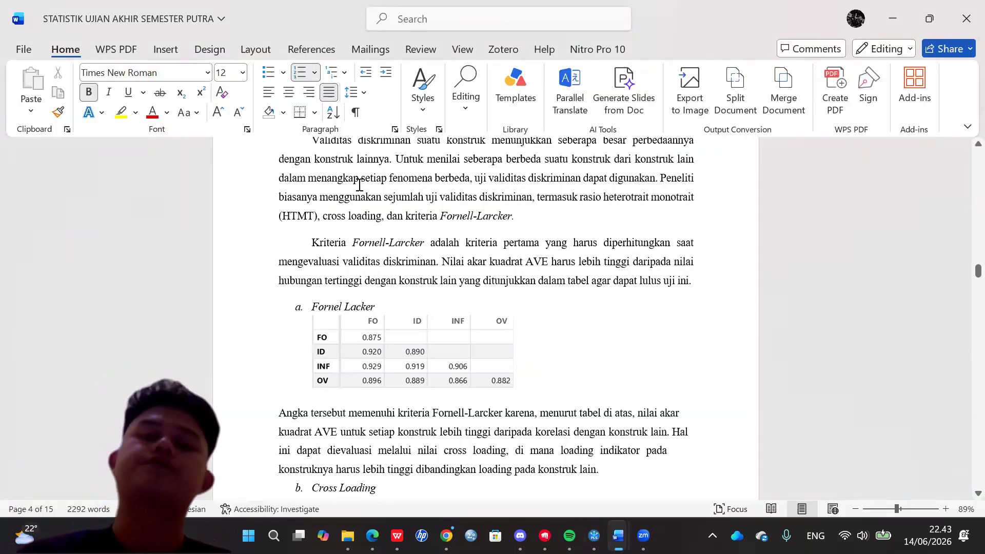
pyautogui.scroll(-3, 482, 303)
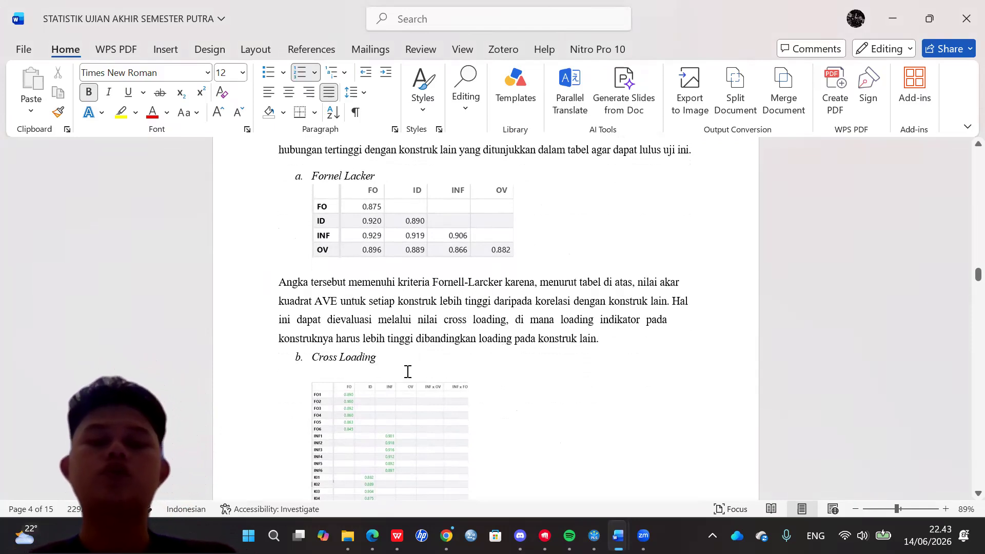
pyautogui.scroll(-3, 419, 372)
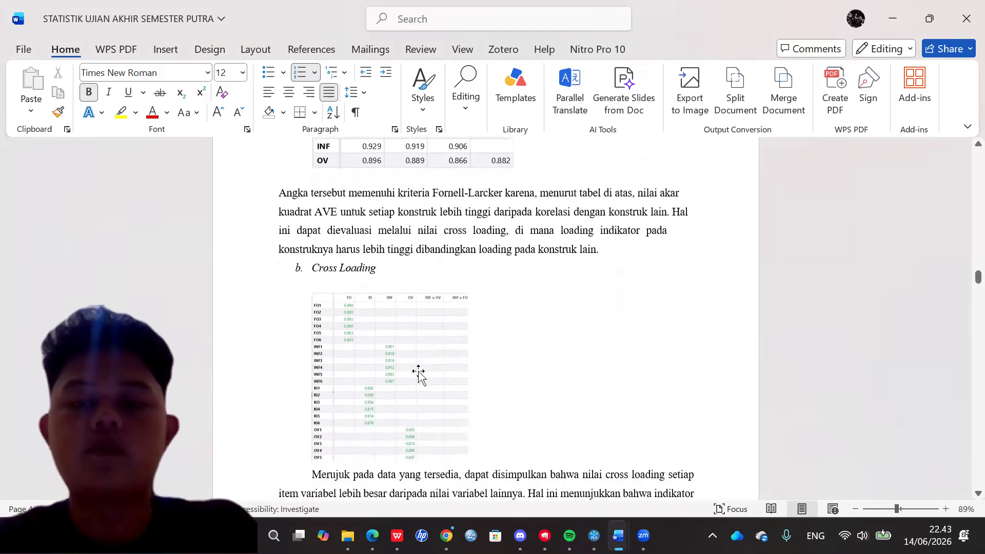
pyautogui.scroll(-2, 418, 372)
pyautogui.scroll(-1, 419, 371)
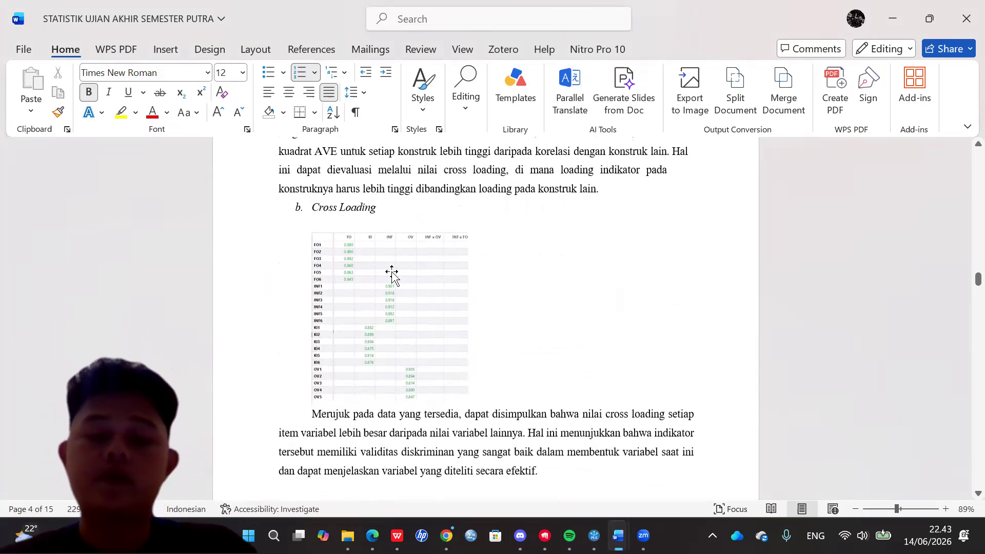
pyautogui.scroll(-1, 416, 351)
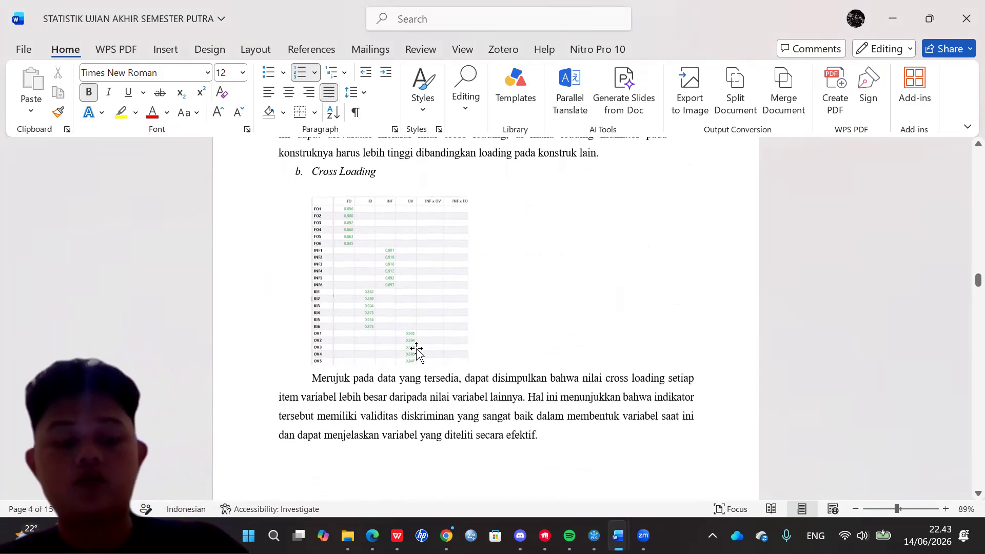
# - Switch to SmartPLS and show the cross loadings table under discriminant validity
pyautogui.hotkey('alt', 'Tab')
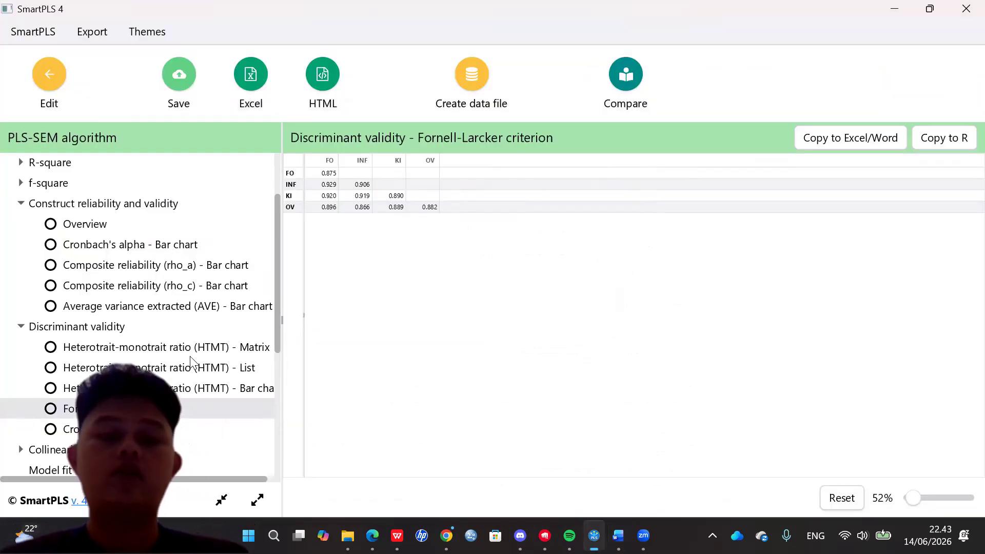
pyautogui.scroll(-5, 187, 353)
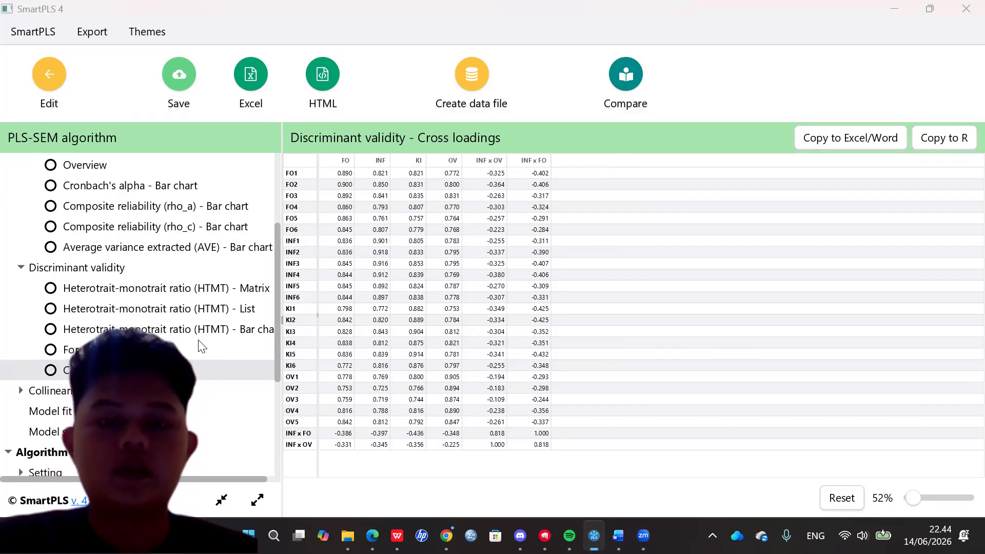
# - Return to the Word report and review the concluding paragraph below the cross loading table
pyautogui.hotkey('alt', 'Tab')
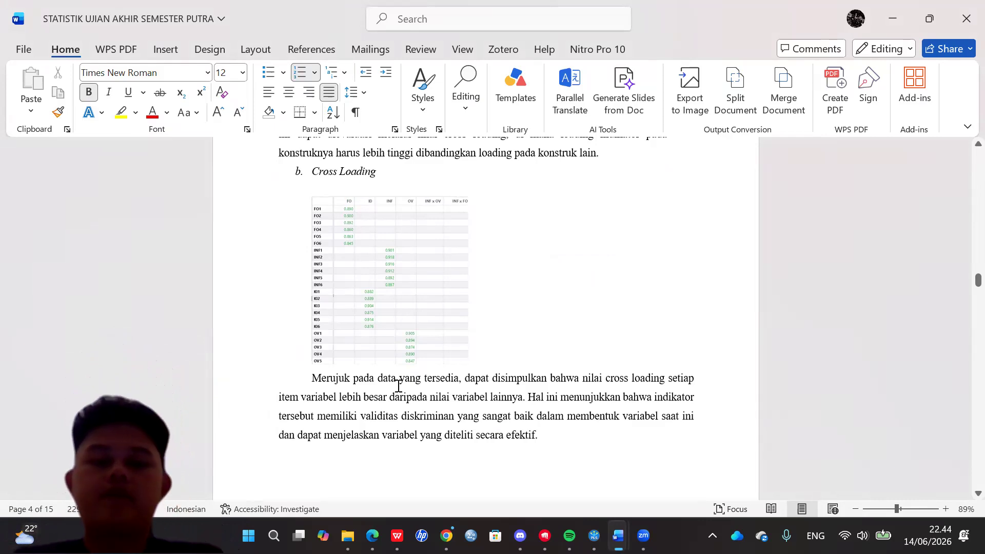
pyautogui.scroll(-2, 398, 386)
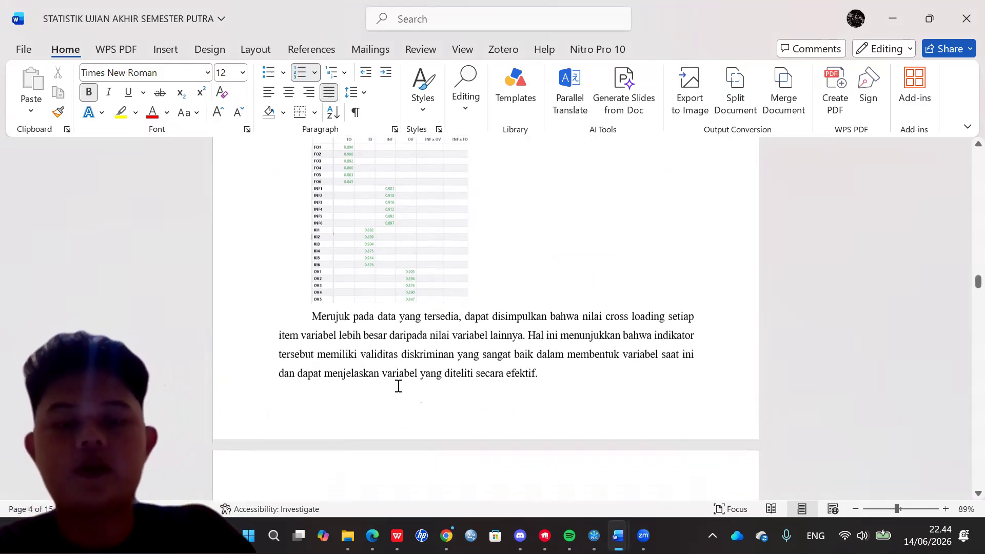
pyautogui.scroll(-1, 398, 385)
# - Go to the report's heterotrait-monotrait (HTMT) section and examine its criterion explanation and ratio matrix
pyautogui.scroll(-3, 398, 386)
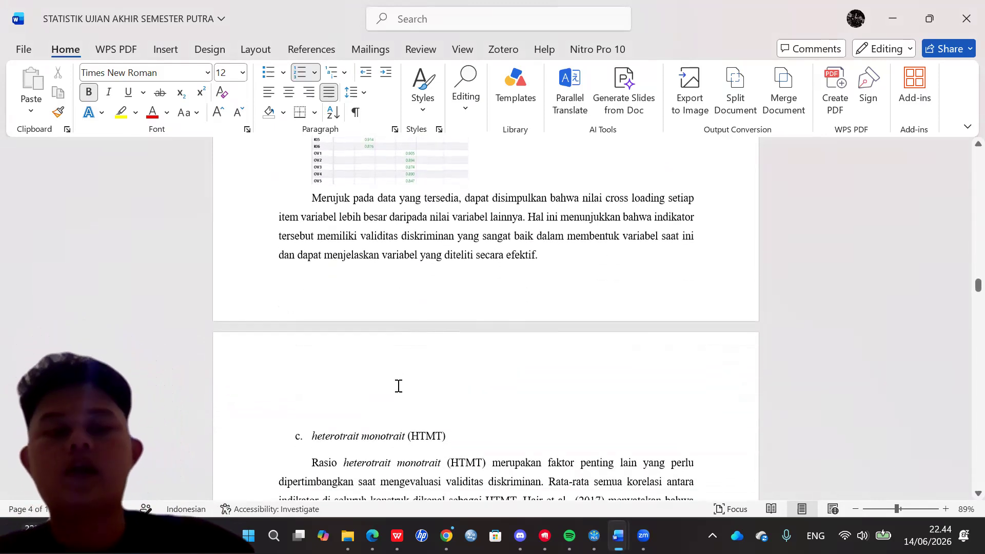
pyautogui.scroll(-2, 398, 386)
pyautogui.scroll(-1, 398, 384)
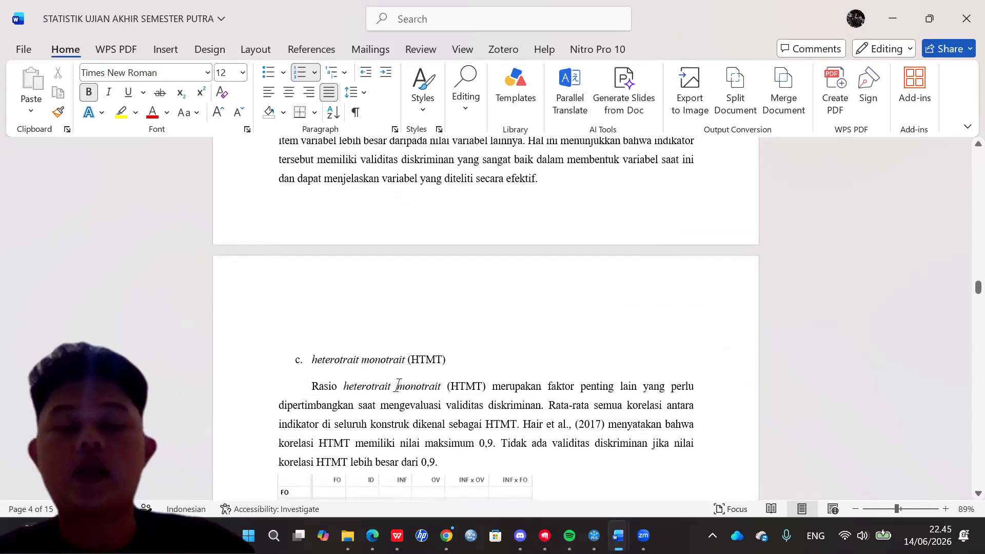
pyautogui.scroll(-1, 398, 385)
pyautogui.scroll(-1, 398, 385)
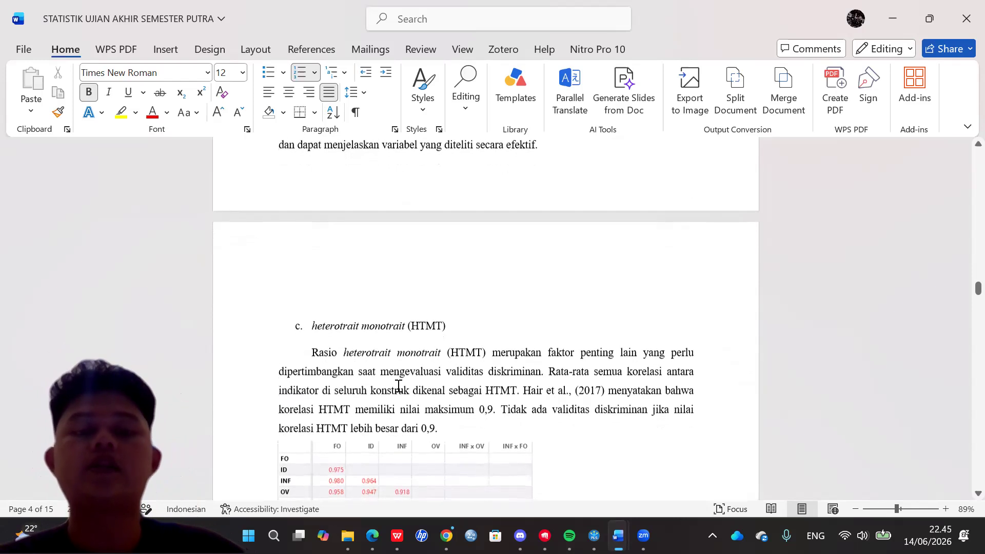
pyautogui.scroll(2, 398, 386)
pyautogui.scroll(-1, 398, 386)
pyautogui.scroll(-2, 398, 385)
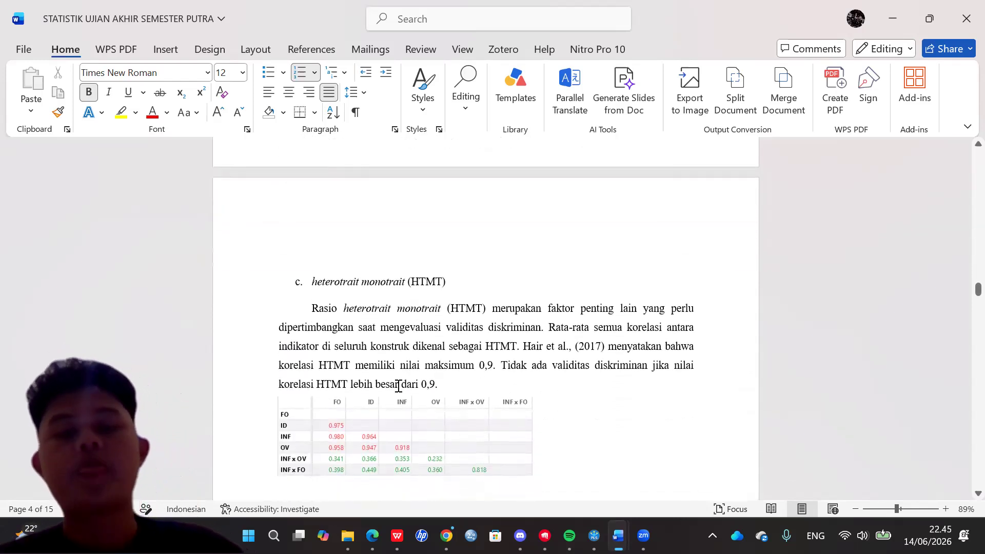
pyautogui.scroll(-2, 398, 385)
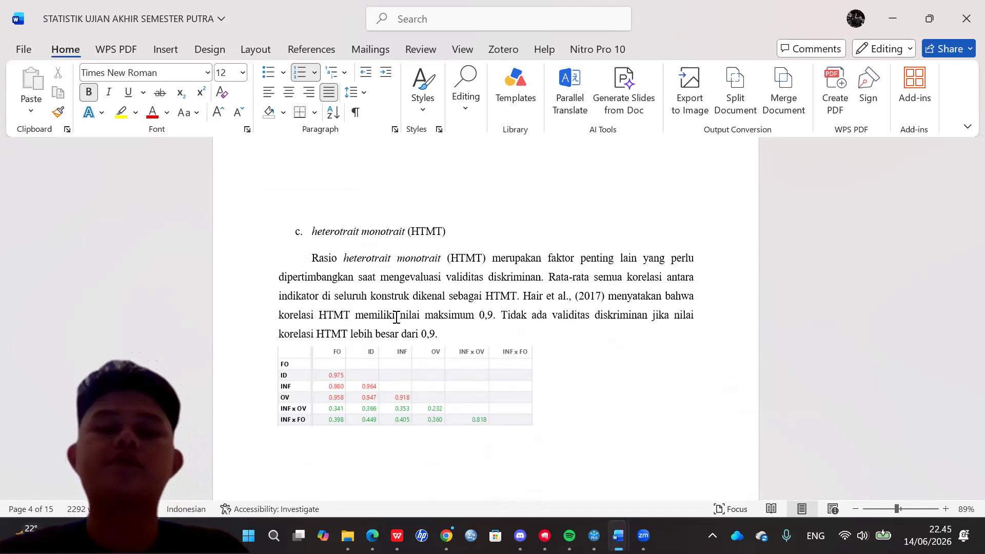
pyautogui.scroll(-1, 396, 318)
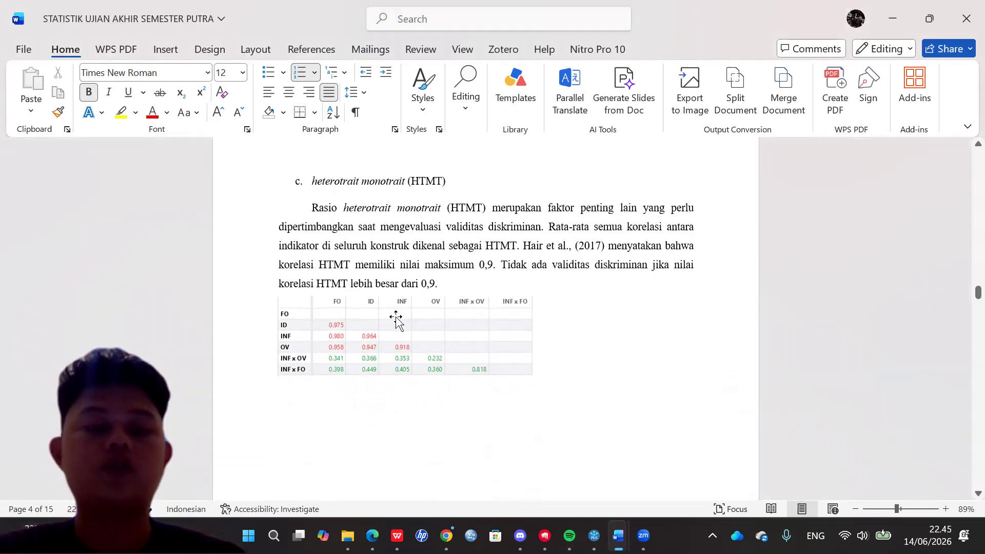
# - Switch to SmartPLS and show the heterotrait-monotrait ratio (HTMT) matrix under discriminant validity
pyautogui.hotkey('alt', 'Tab')
pyautogui.hotkey('alt', 'Tab')
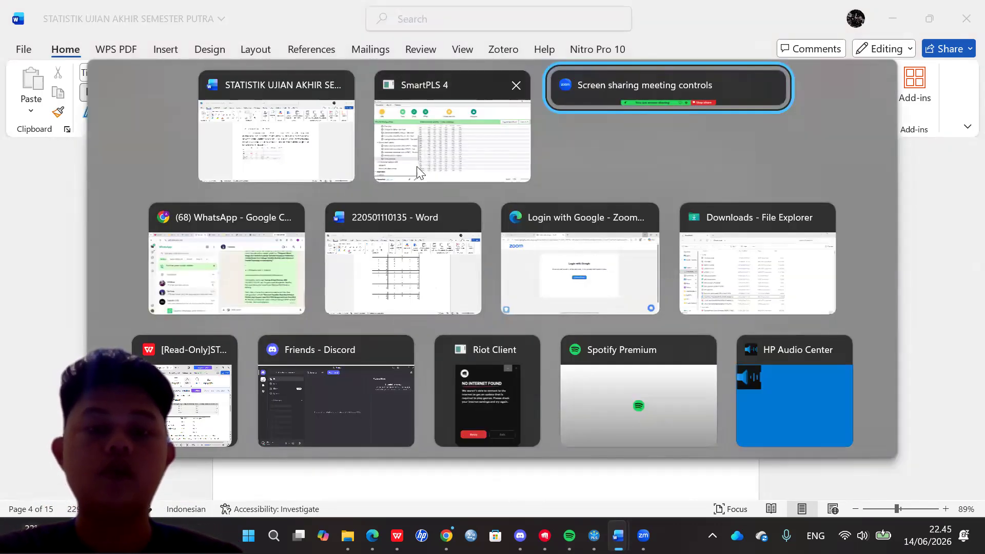
pyautogui.hotkey('alt', 'Tab')
pyautogui.hotkey('alt', 'Tab')
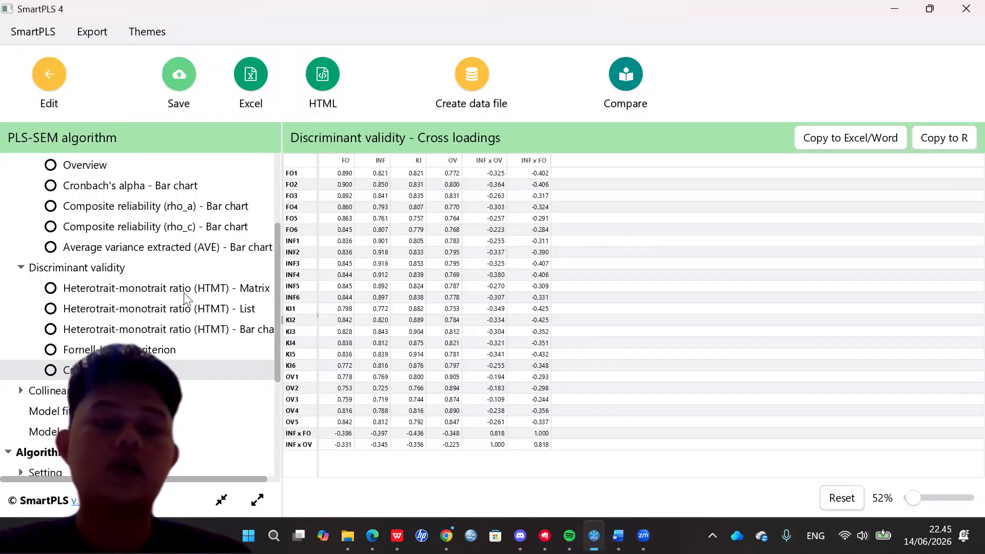
pyautogui.click(103, 269)
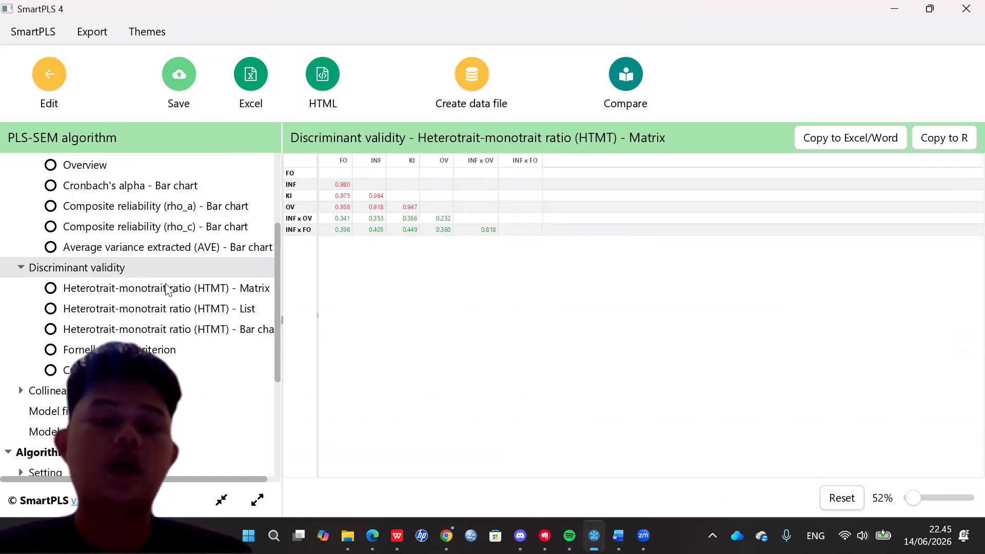
pyautogui.click(166, 286)
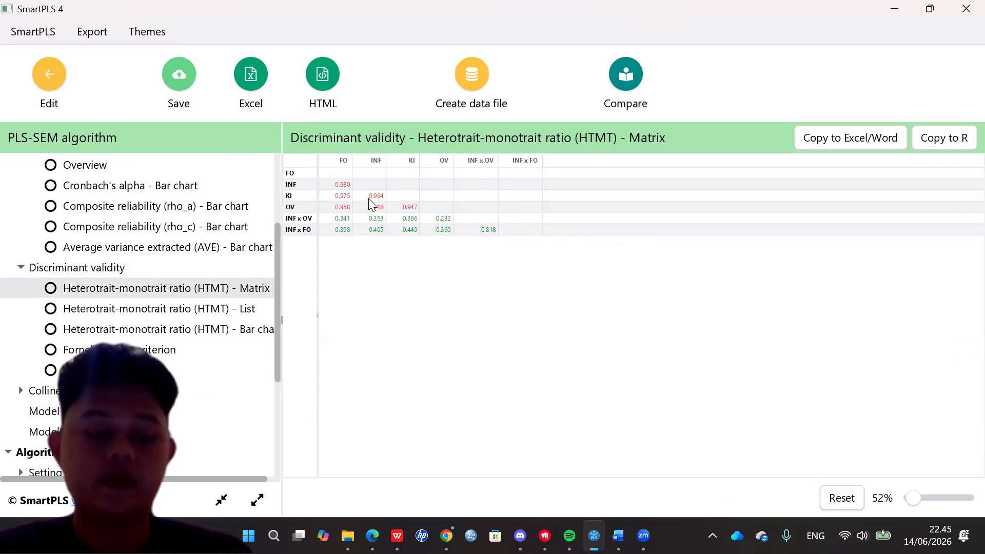
# - Return to the Word report and review the HTMT table by variable and the discriminant validity conclusion below it
pyautogui.hotkey('alt', 'Tab')
pyautogui.hotkey('alt', 'Tab')
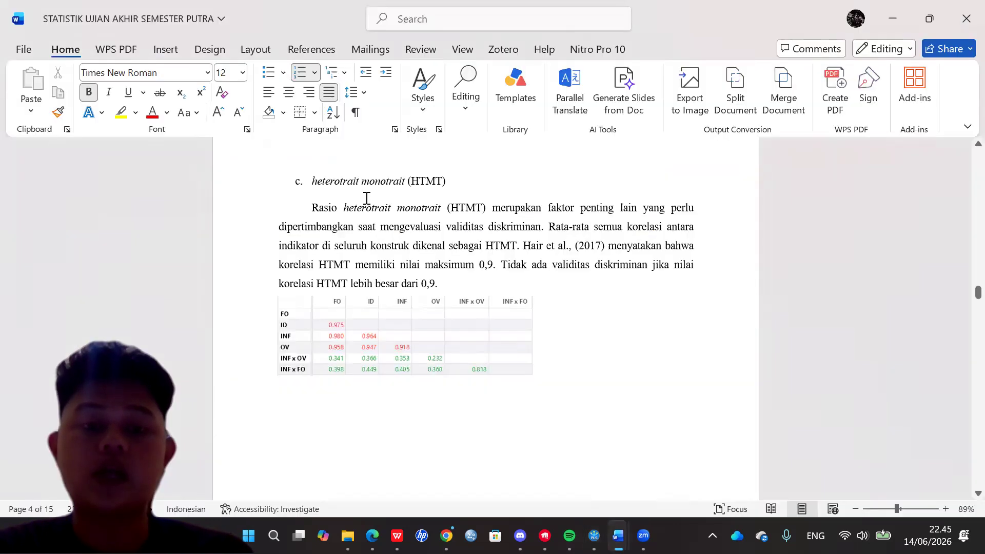
pyautogui.scroll(-3, 399, 350)
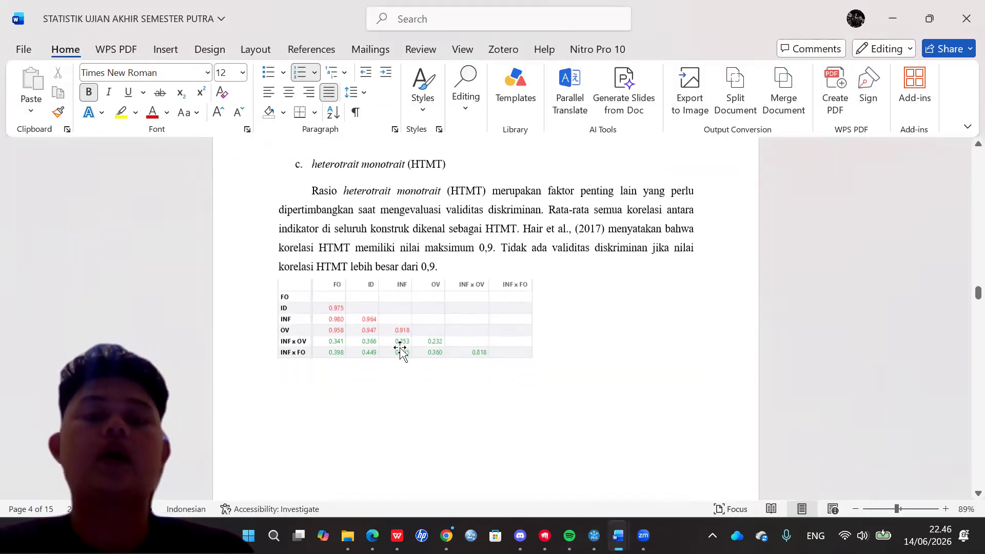
pyautogui.scroll(-10, 368, 227)
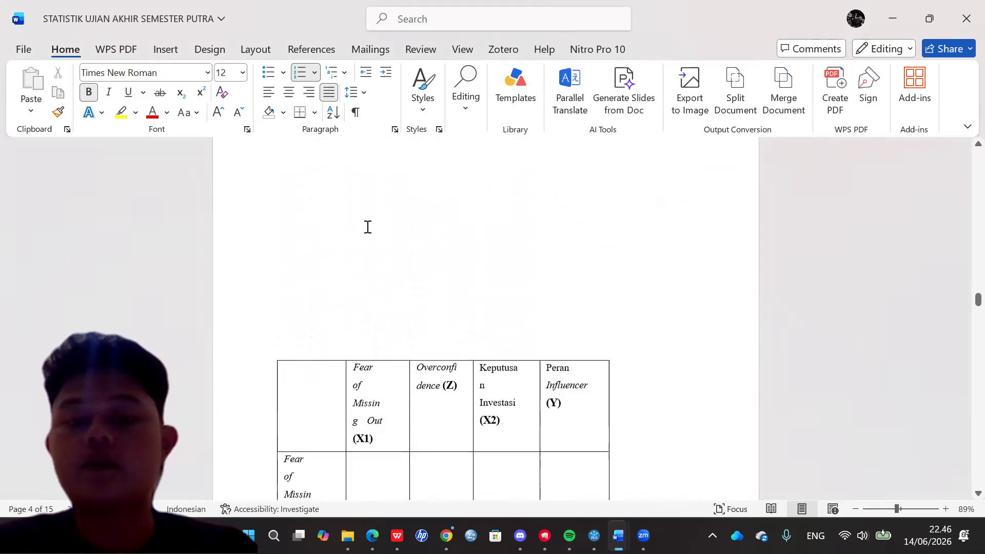
pyautogui.scroll(-4, 367, 227)
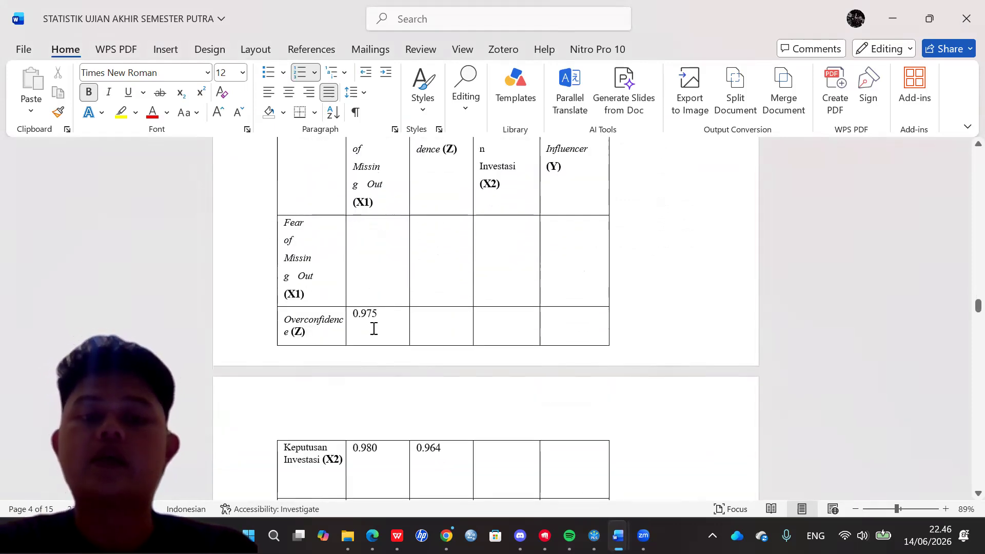
pyautogui.scroll(-3, 374, 325)
pyautogui.scroll(-3, 368, 336)
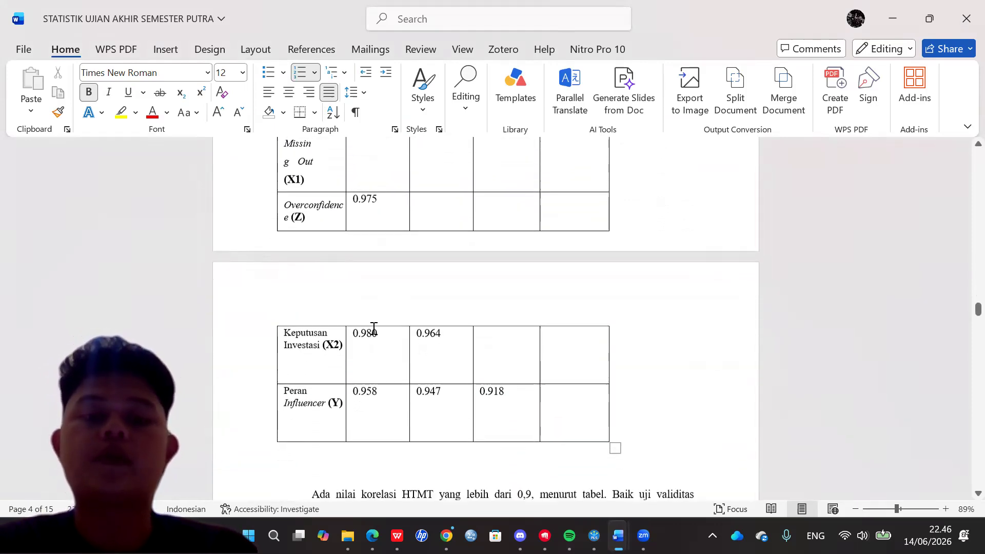
pyautogui.scroll(-9, 365, 432)
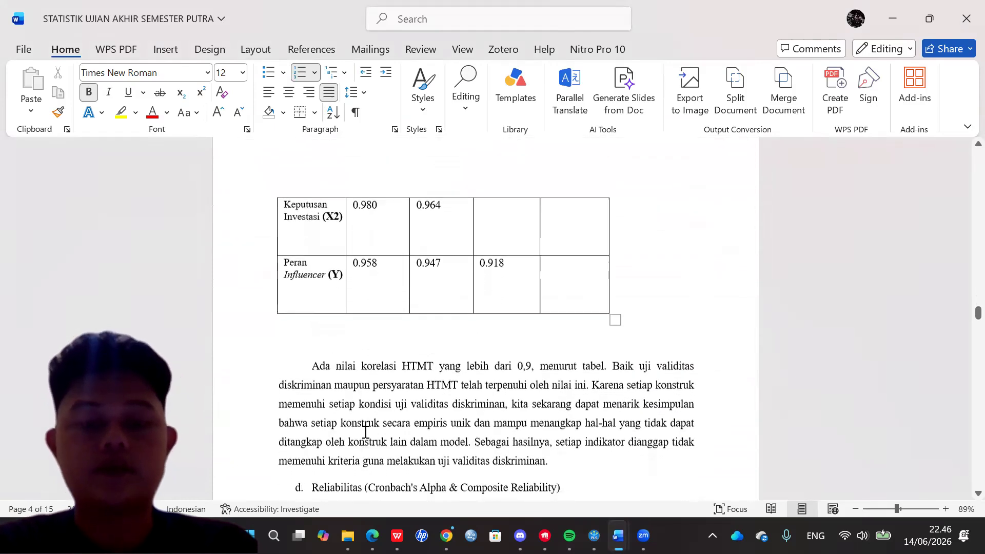
pyautogui.scroll(-1, 365, 432)
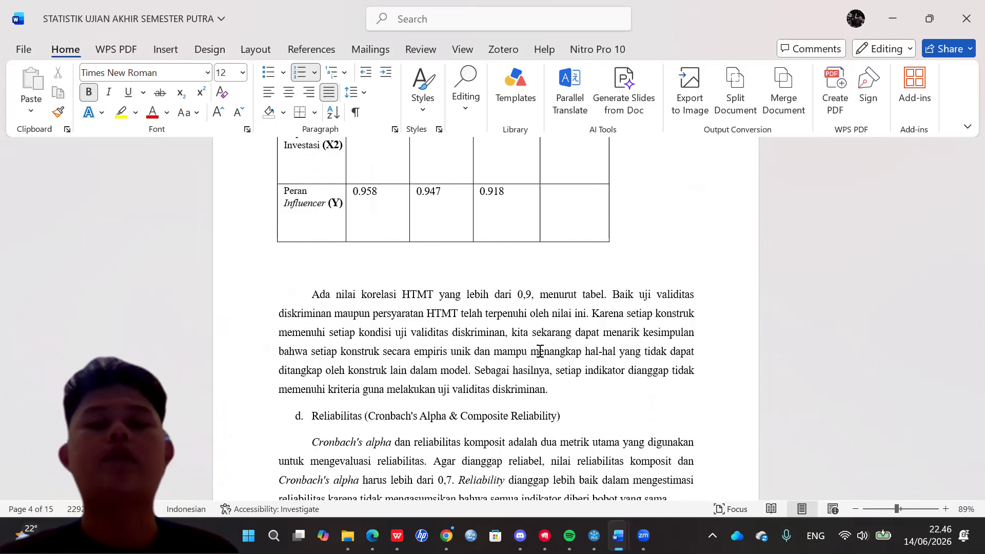
# - Go to the report's reliability section and examine the Cronbach's alpha and composite reliability explanation and tables
pyautogui.scroll(-3, 540, 352)
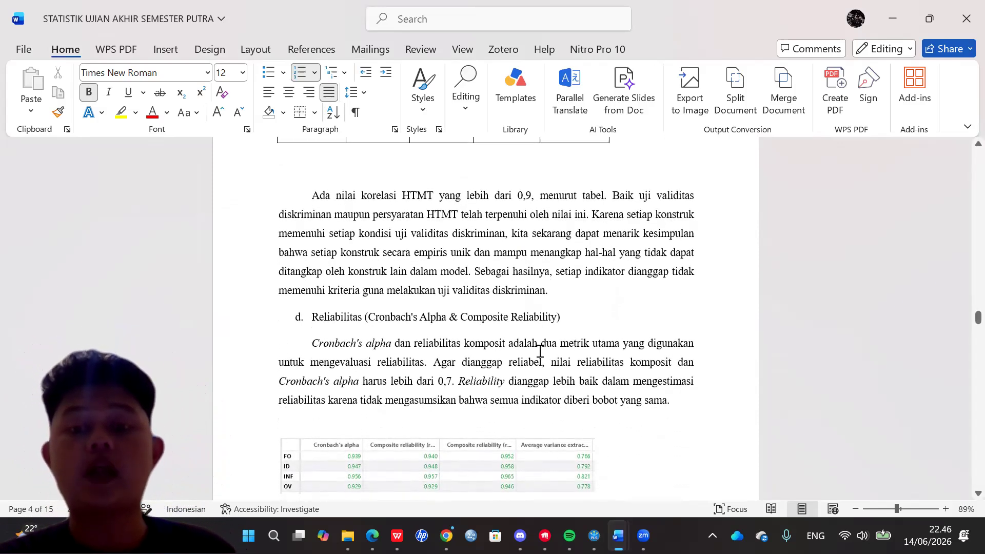
pyautogui.scroll(-2, 539, 352)
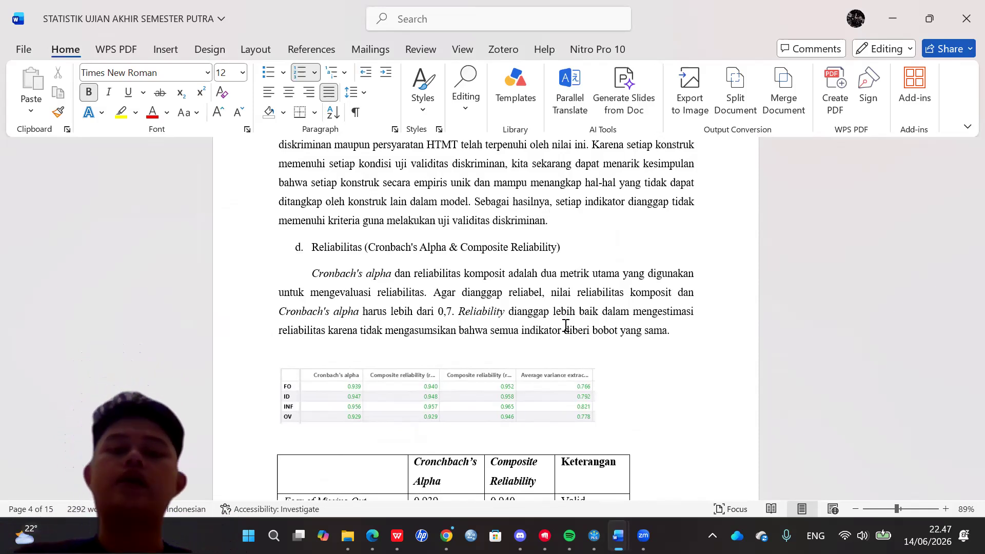
pyautogui.scroll(-3, 565, 325)
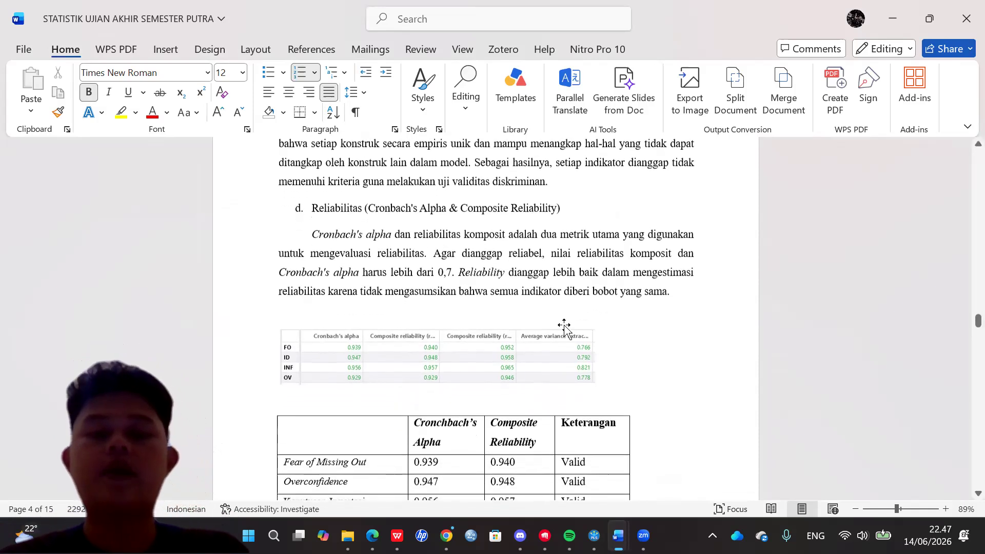
# - Switch from the report's reliability tables to SmartPLS and show the construct reliability and validity overview
pyautogui.scroll(-1, 565, 325)
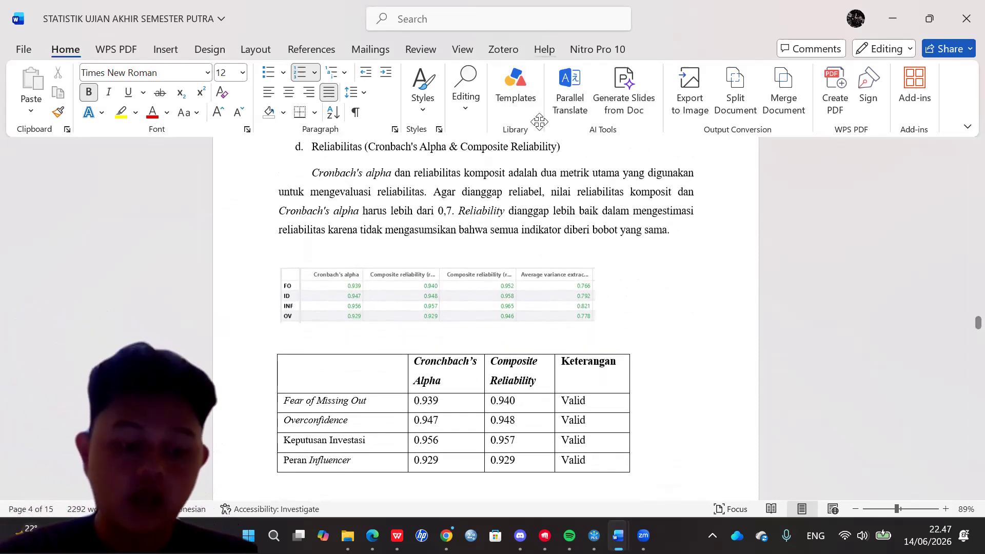
pyautogui.hotkey('alt', 'Tab')
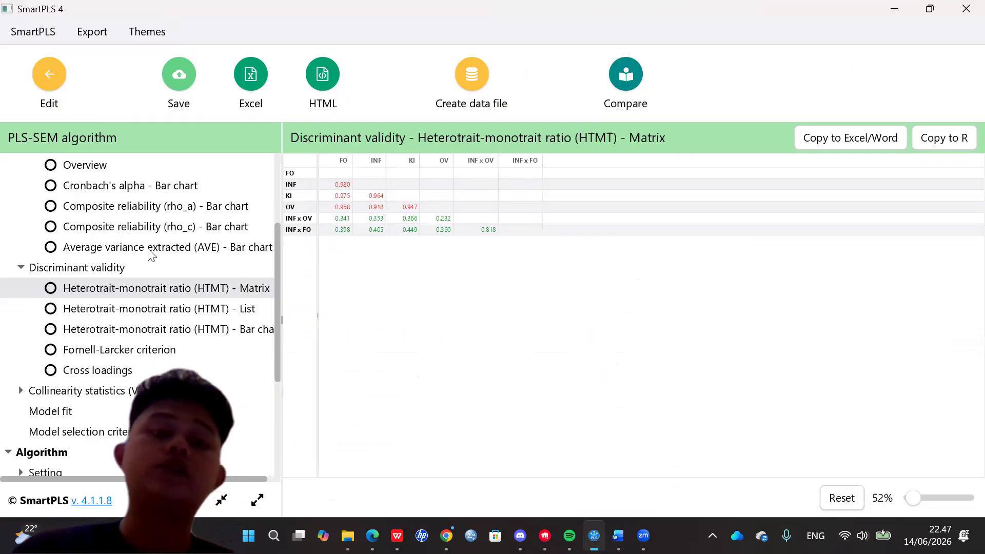
pyautogui.scroll(5, 152, 255)
pyautogui.click(110, 286)
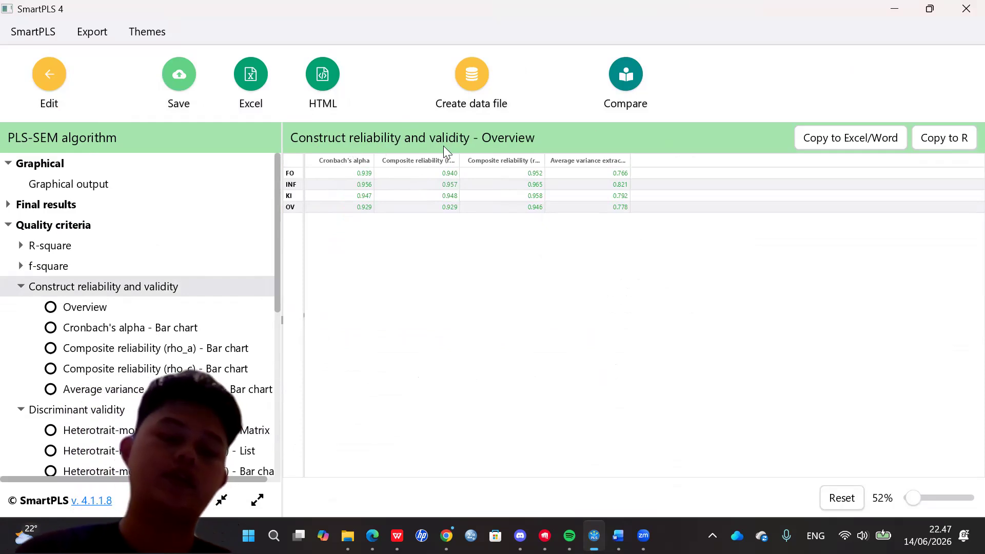
# - Return to the Word report and compare the pasted SmartPLS reliability output with the Cronbach's alpha and composite reliability table
pyautogui.hotkey('alt', 'Tab')
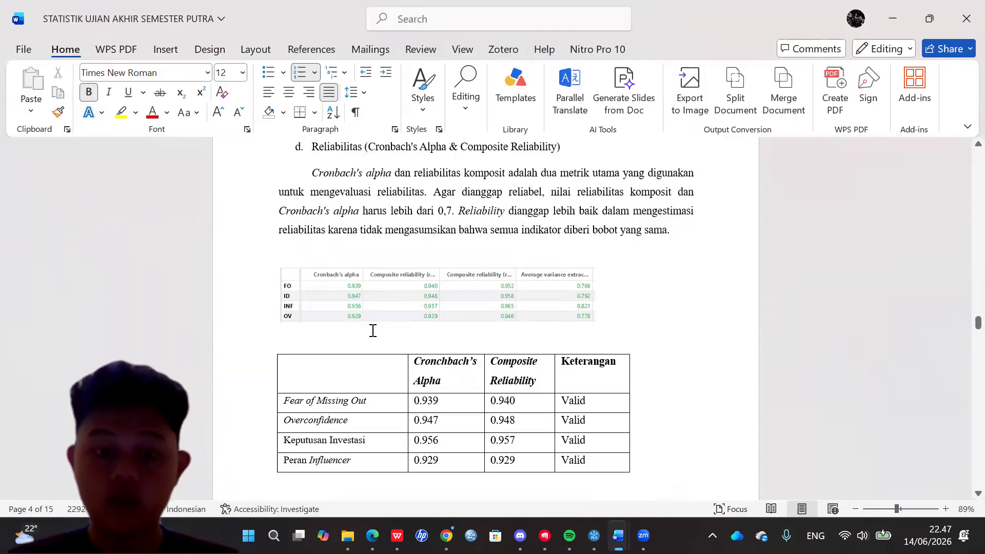
pyautogui.scroll(-3, 372, 330)
pyautogui.scroll(-1, 372, 330)
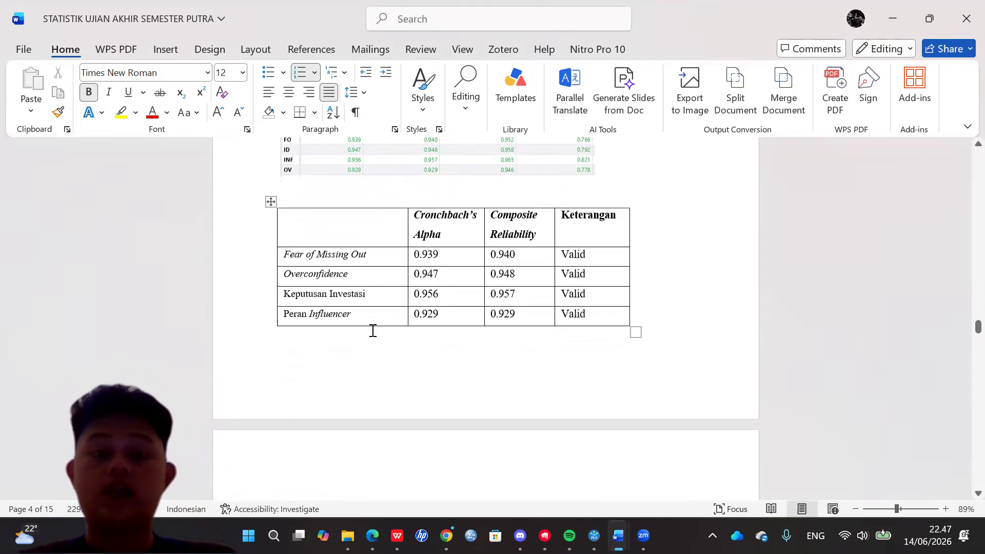
pyautogui.scroll(1, 373, 331)
pyautogui.scroll(3, 373, 331)
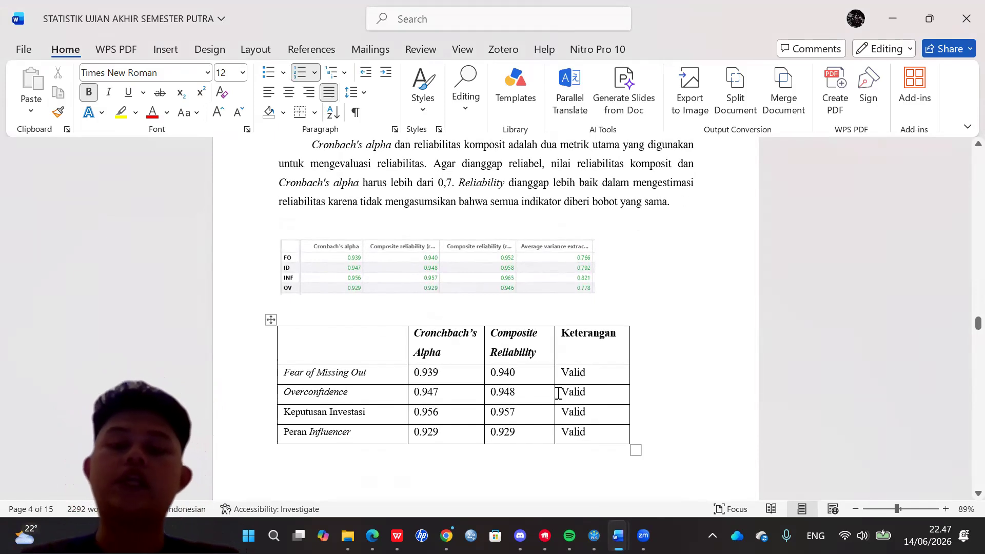
pyautogui.scroll(-5, 559, 393)
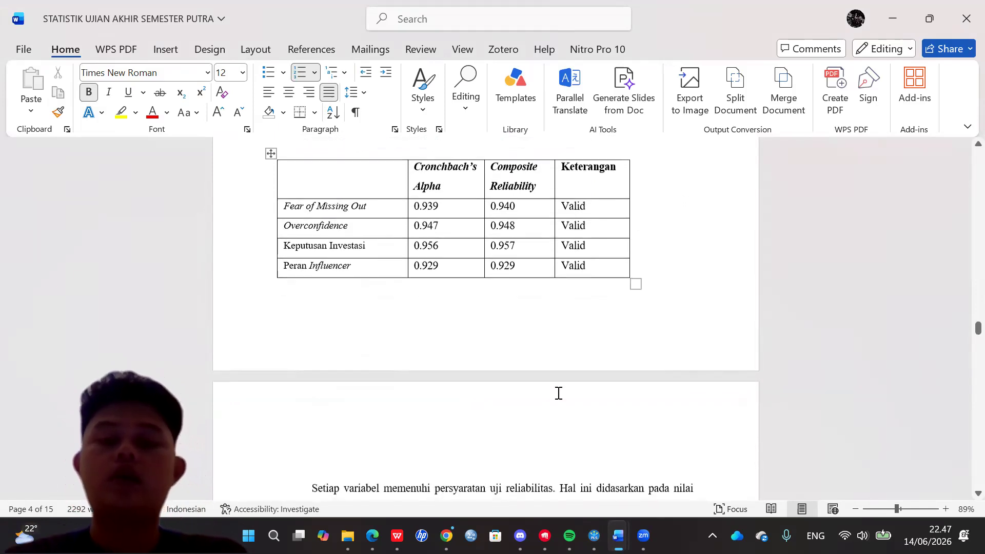
# - Review the report's reliability conclusion and the R-square criteria, table and analysis in the inner model section
pyautogui.scroll(-7, 558, 393)
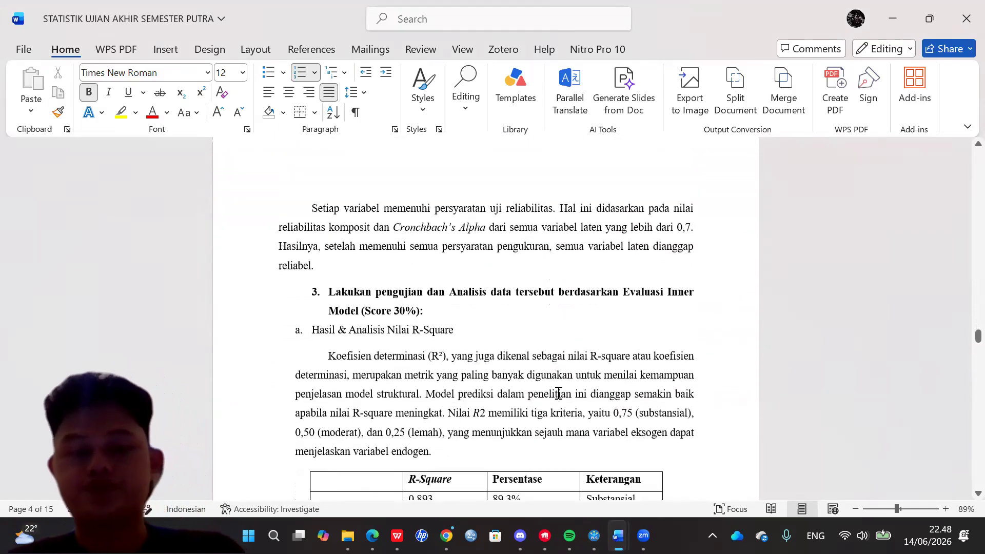
pyautogui.scroll(-1, 558, 393)
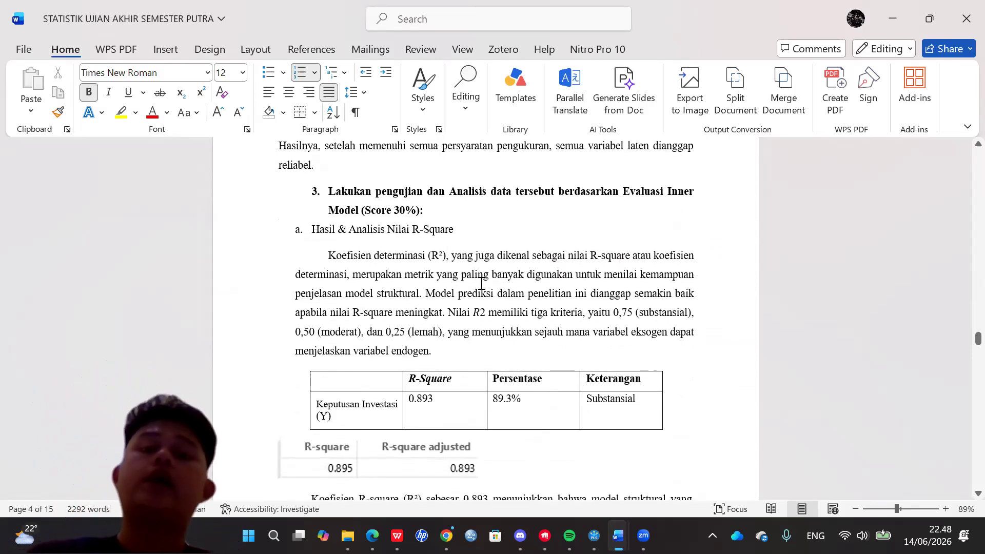
pyautogui.scroll(-1, 481, 284)
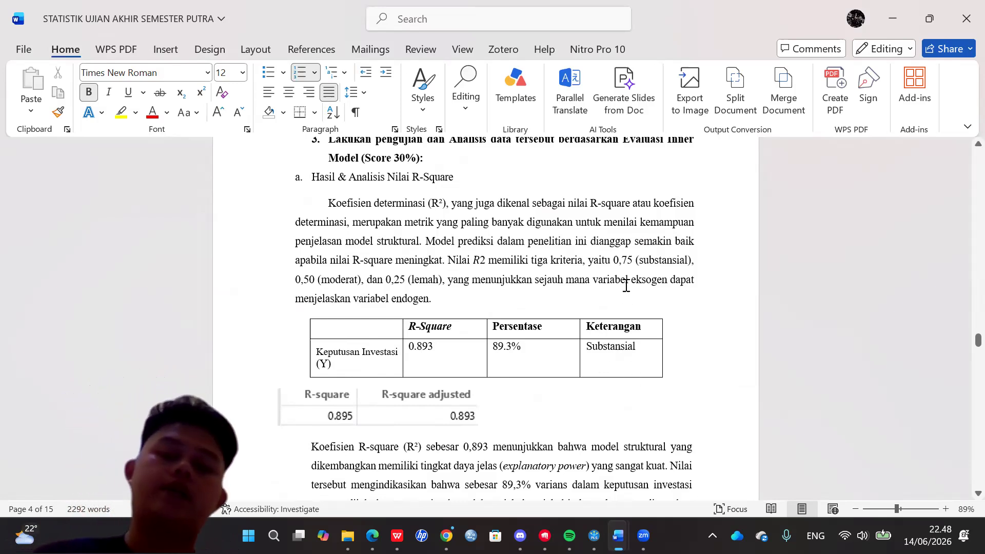
# - Go to the report's F-Square section and examine the effect size criteria, the value tables and the written analysis
pyautogui.scroll(-6, 626, 285)
pyautogui.scroll(-3, 626, 285)
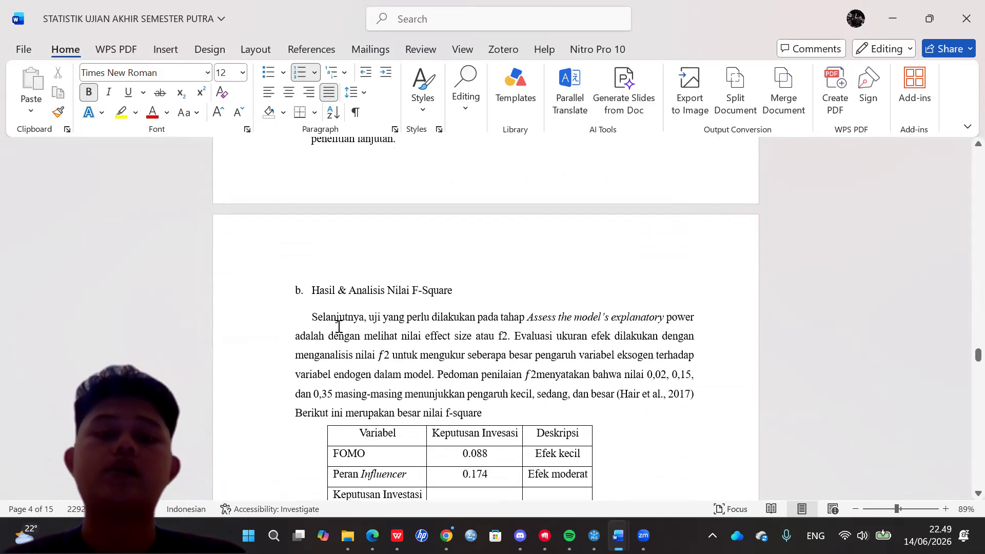
pyautogui.scroll(-1, 456, 369)
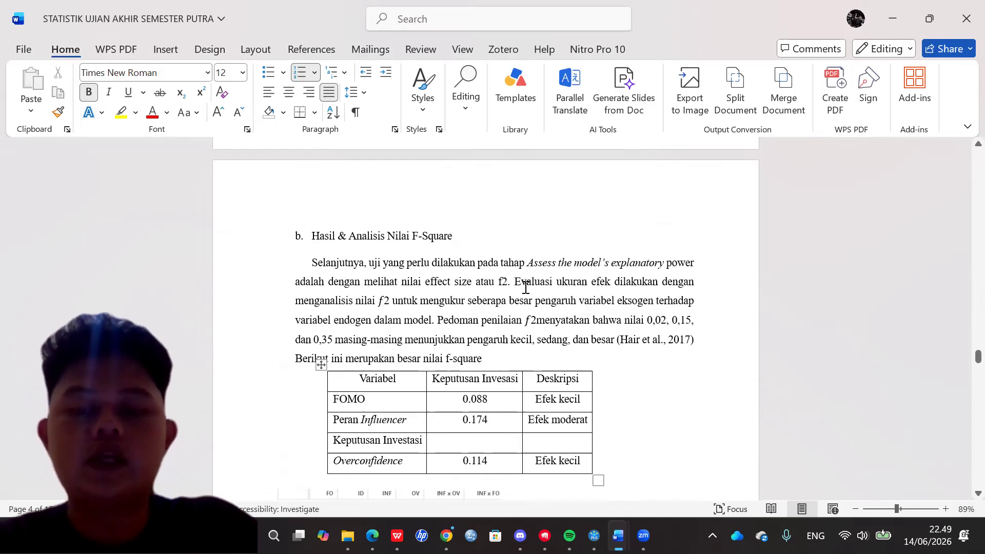
pyautogui.scroll(-5, 618, 341)
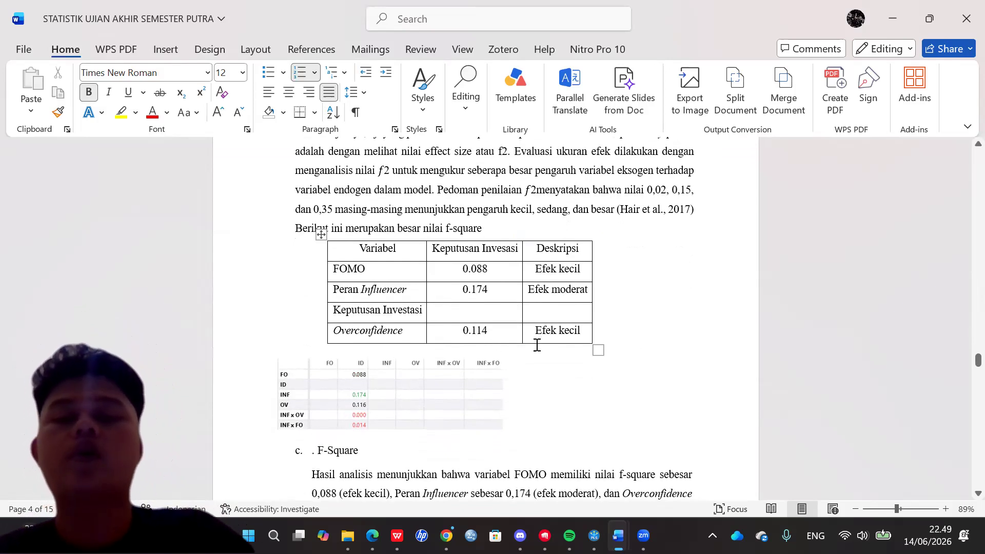
pyautogui.scroll(-4, 536, 346)
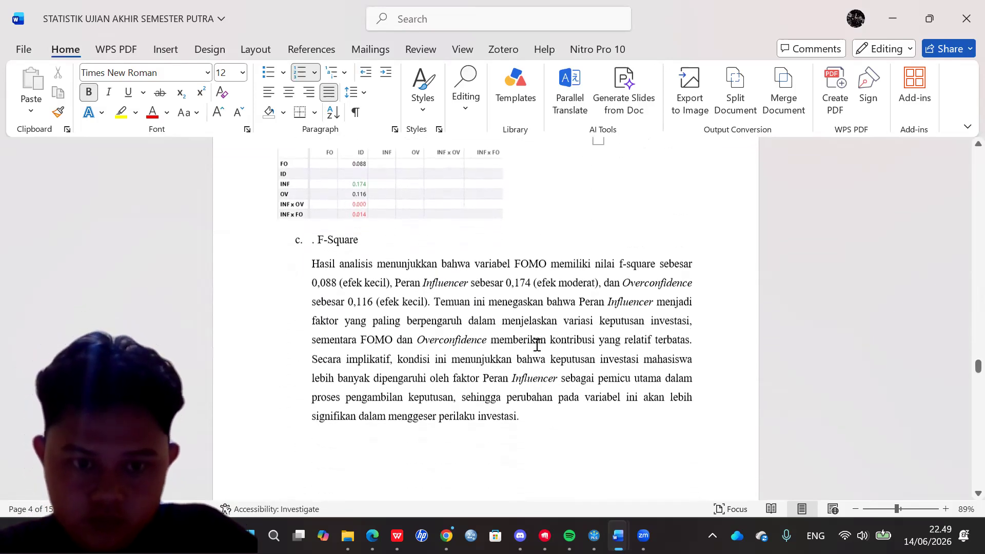
pyautogui.scroll(-1, 534, 323)
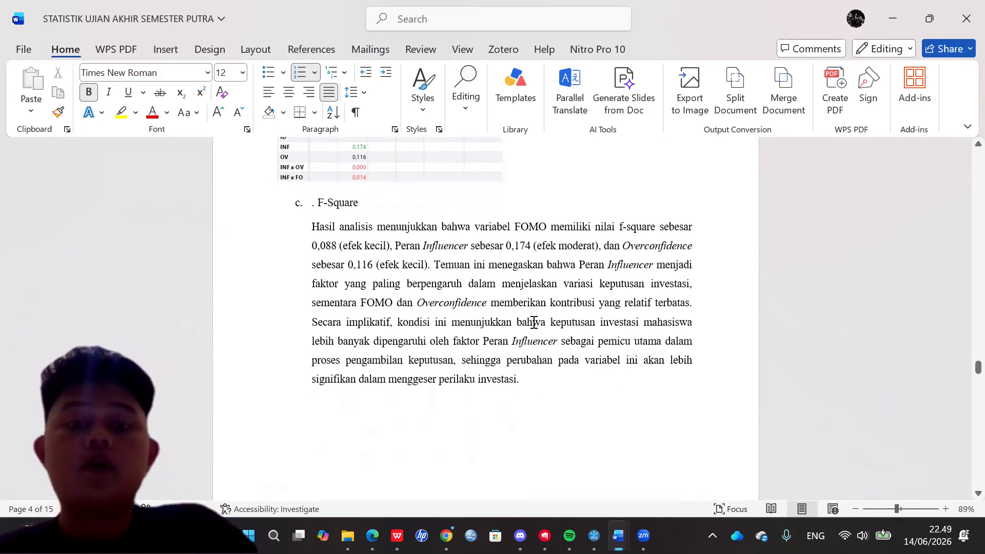
pyautogui.scroll(-1, 533, 322)
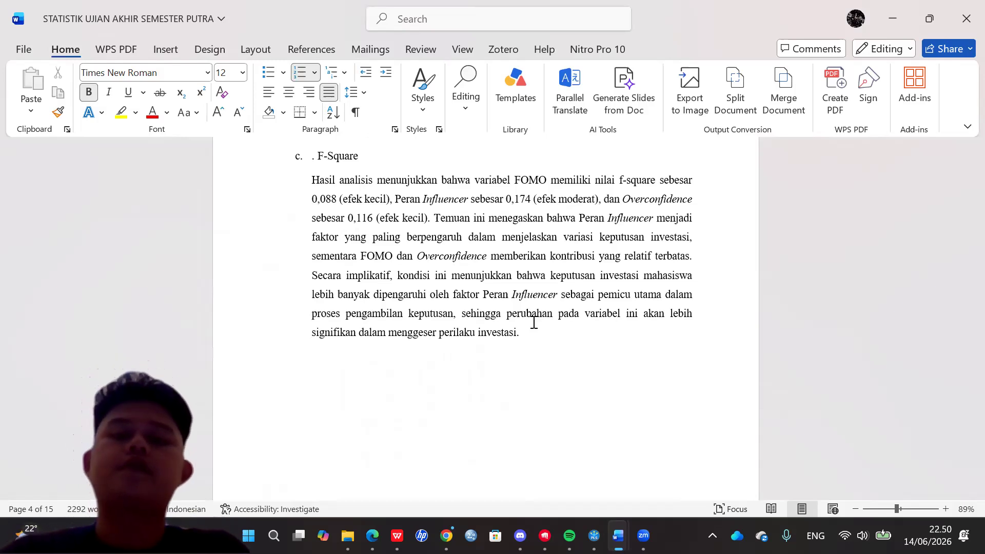
# - Go to the report's Model Fit section and examine the SRMR and NFI table with its goodness-of-fit explanation
pyautogui.scroll(-5, 534, 323)
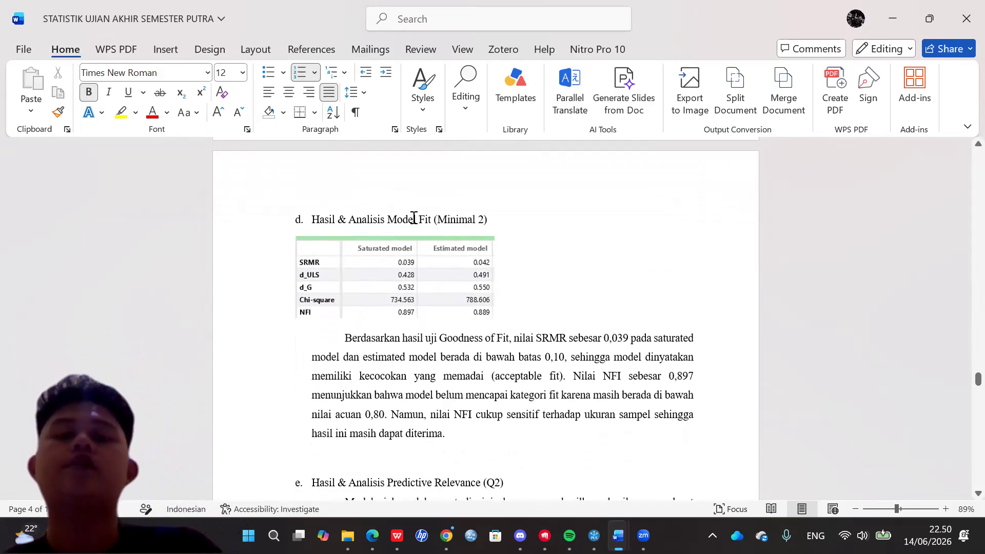
pyautogui.scroll(-4, 353, 379)
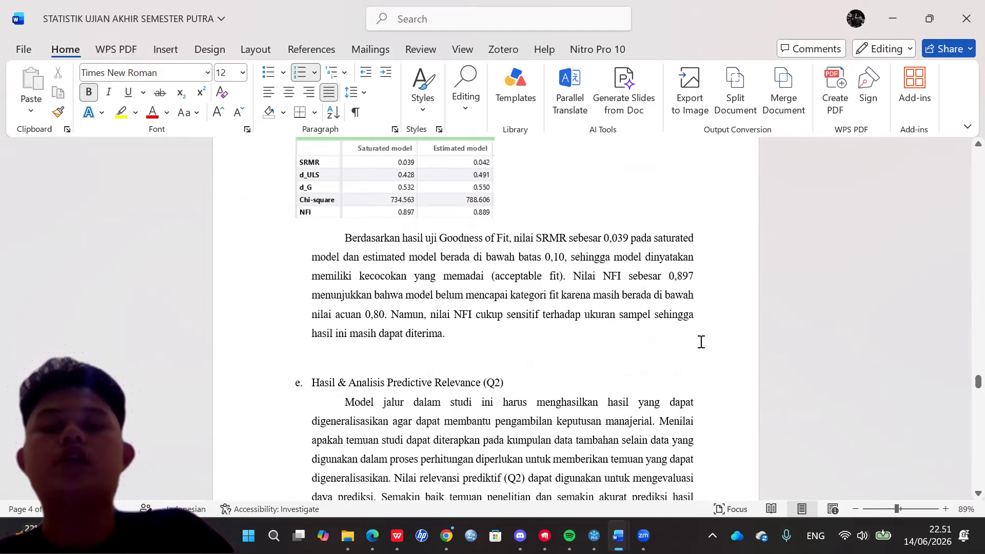
pyautogui.click(573, 362)
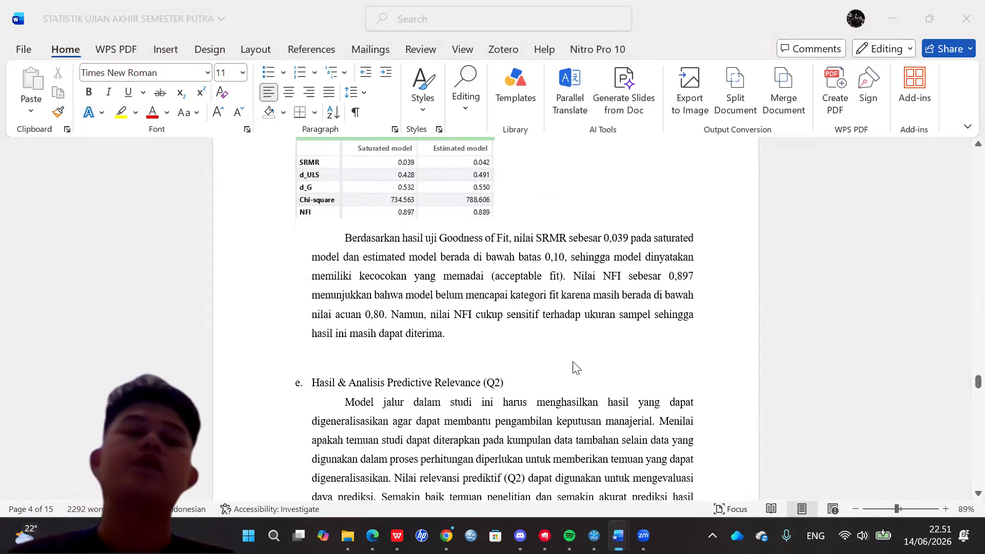
pyautogui.hotkey('alt', 'Tab')
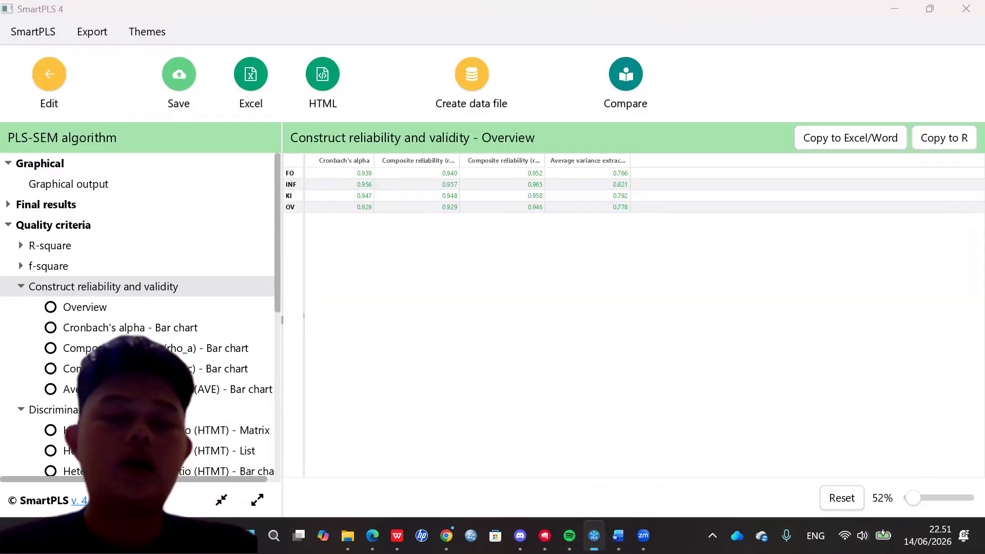
pyautogui.hotkey('alt', 'Tab')
pyautogui.scroll(3, 197, 291)
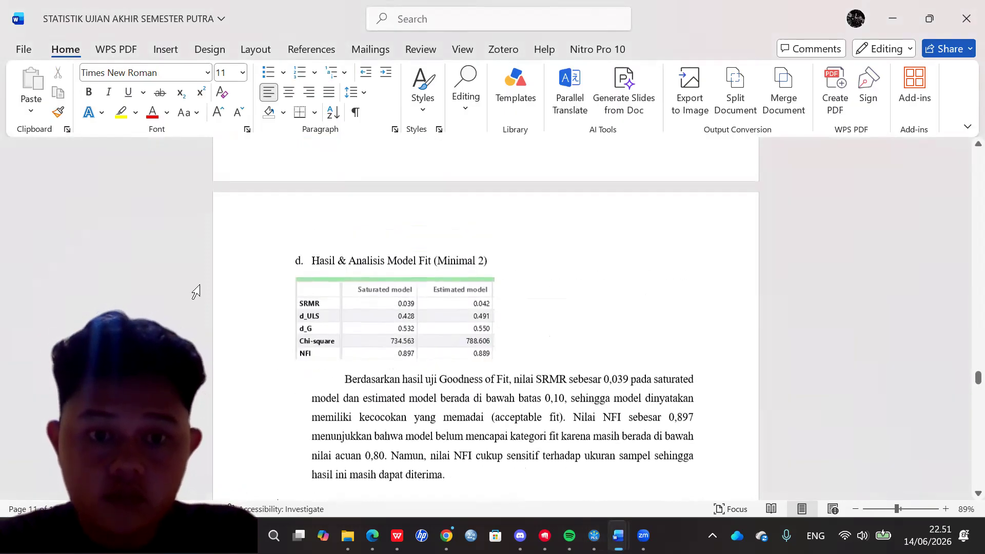
# - Switch to SmartPLS and show the model fit results in the PLS-SEM algorithm report
pyautogui.hotkey('alt', 'Tab')
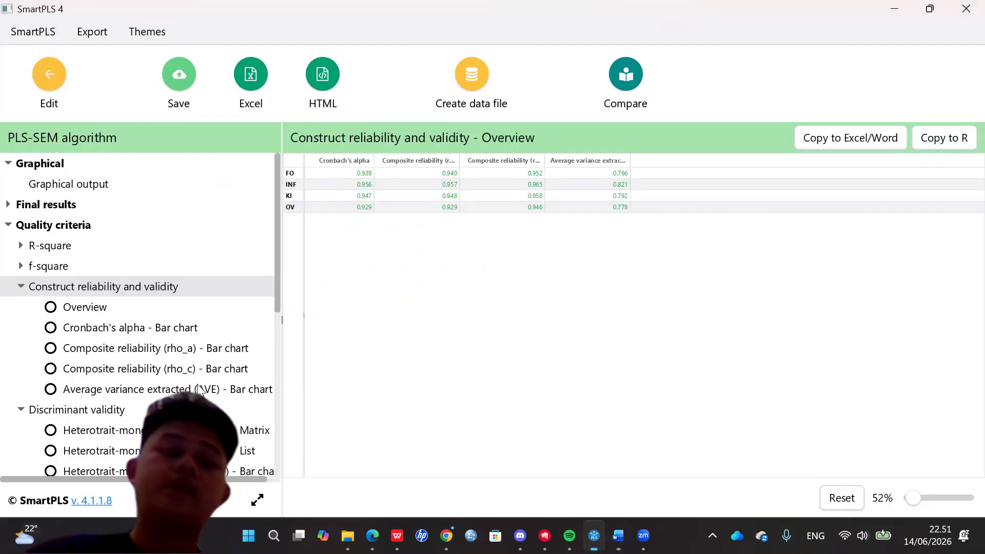
pyautogui.scroll(-5, 45, 300)
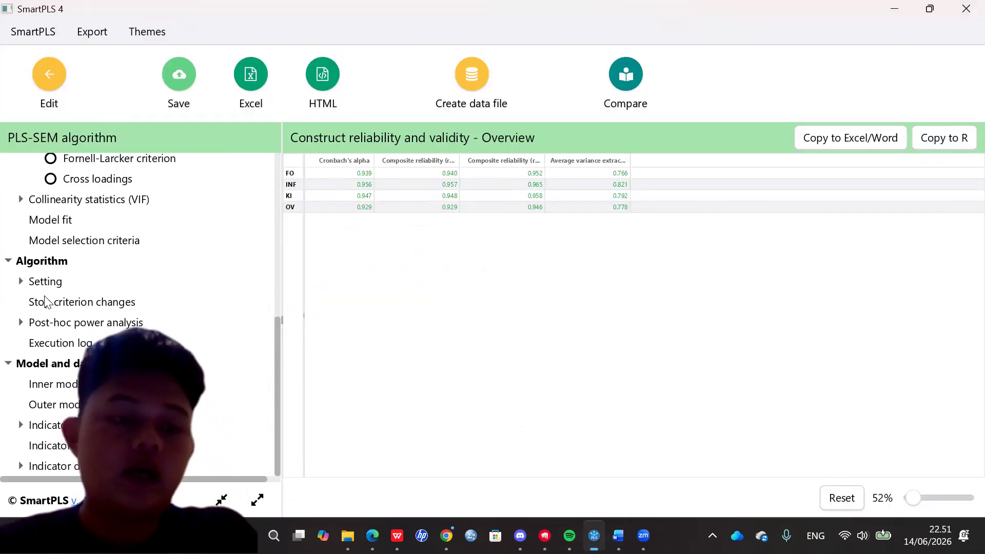
pyautogui.scroll(3, 45, 300)
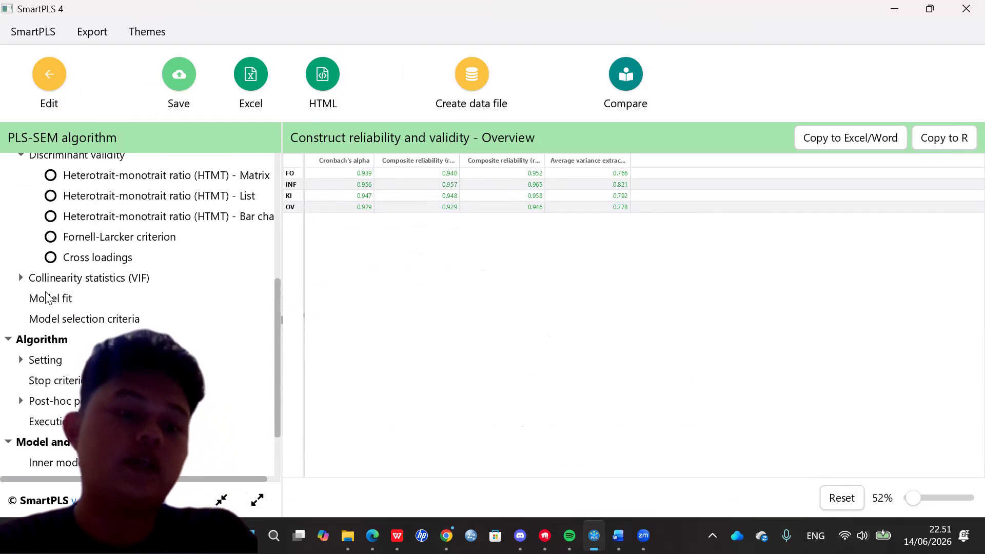
pyautogui.click(46, 297)
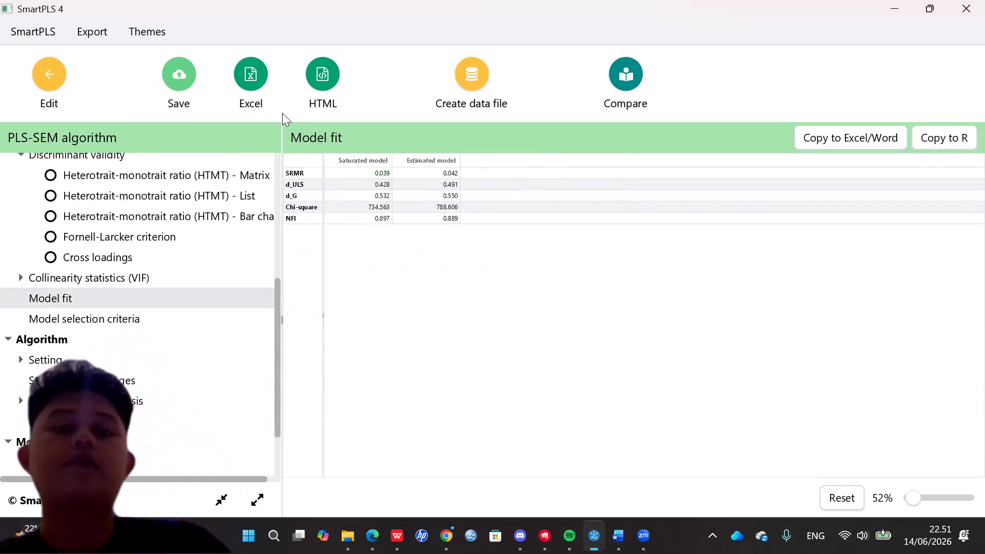
# - Return to the Word report and examine the Predictive Relevance (Q2) explanation, the Q²predict table and its conclusion
pyautogui.hotkey('alt', 'Tab')
pyautogui.scroll(-10, 370, 319)
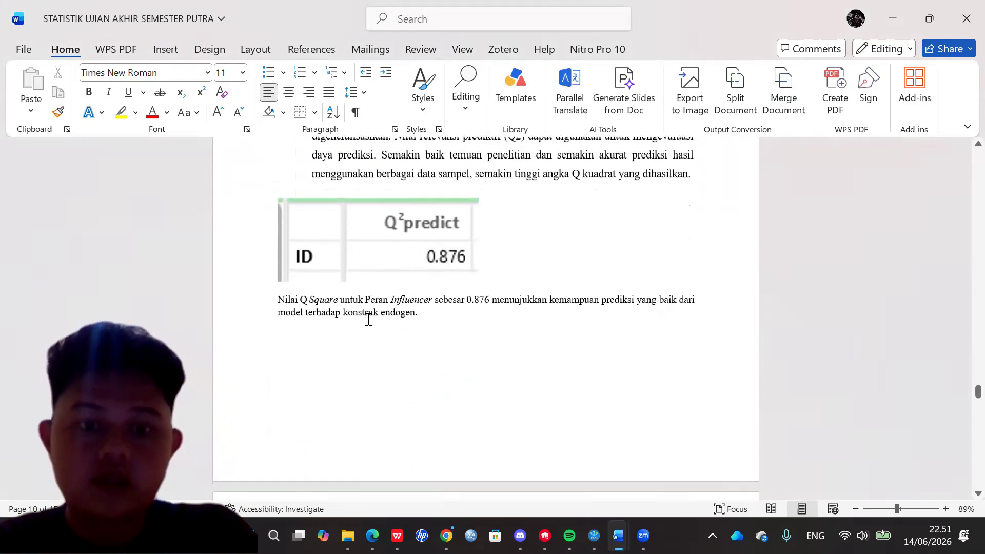
pyautogui.scroll(-1, 368, 319)
pyautogui.scroll(2, 369, 319)
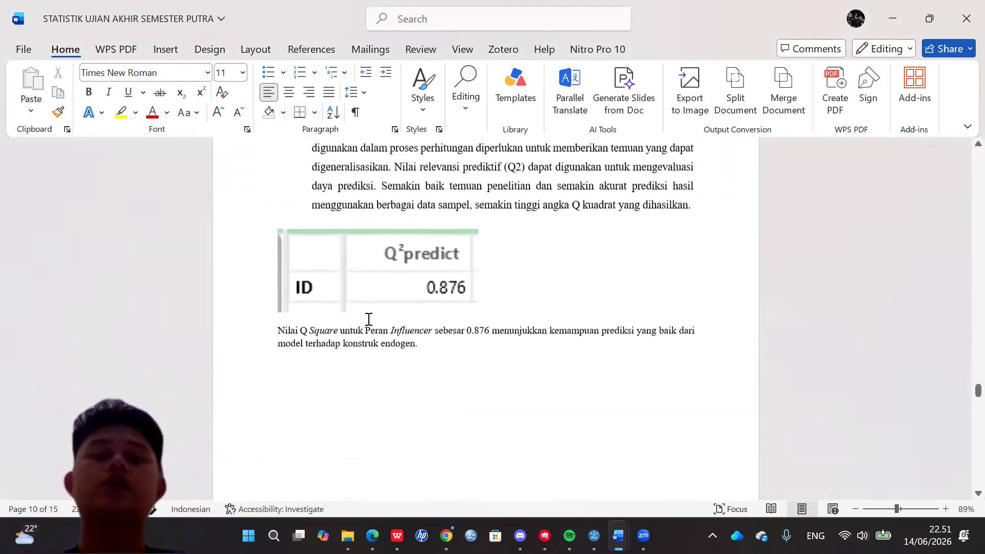
pyautogui.scroll(3, 368, 319)
pyautogui.scroll(-1, 369, 319)
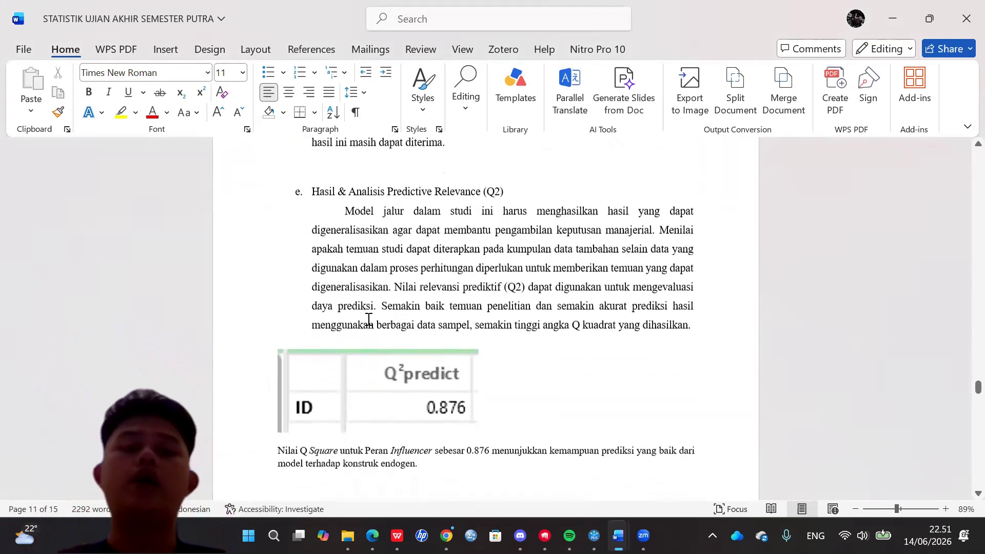
pyautogui.scroll(-1, 369, 319)
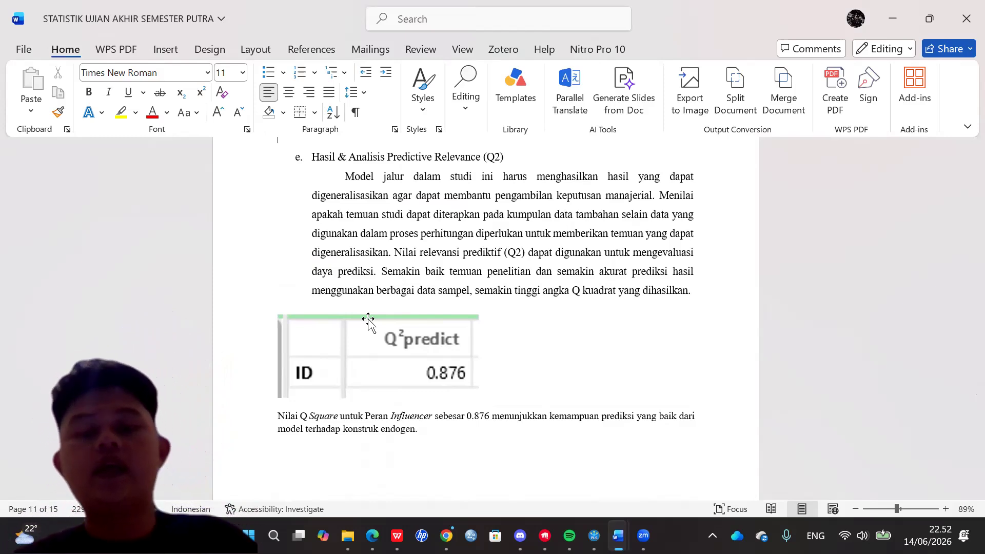
pyautogui.scroll(-2, 368, 319)
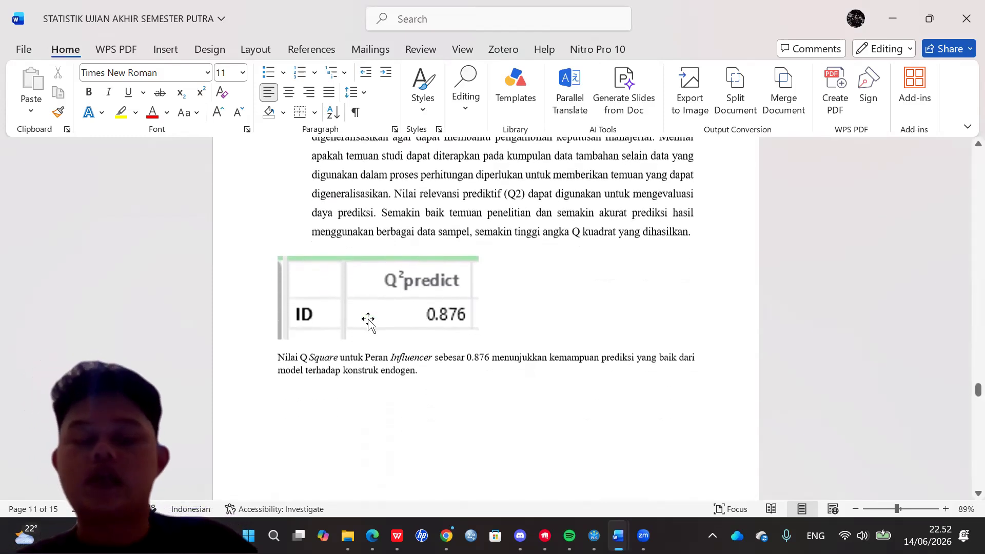
pyautogui.scroll(-1, 368, 319)
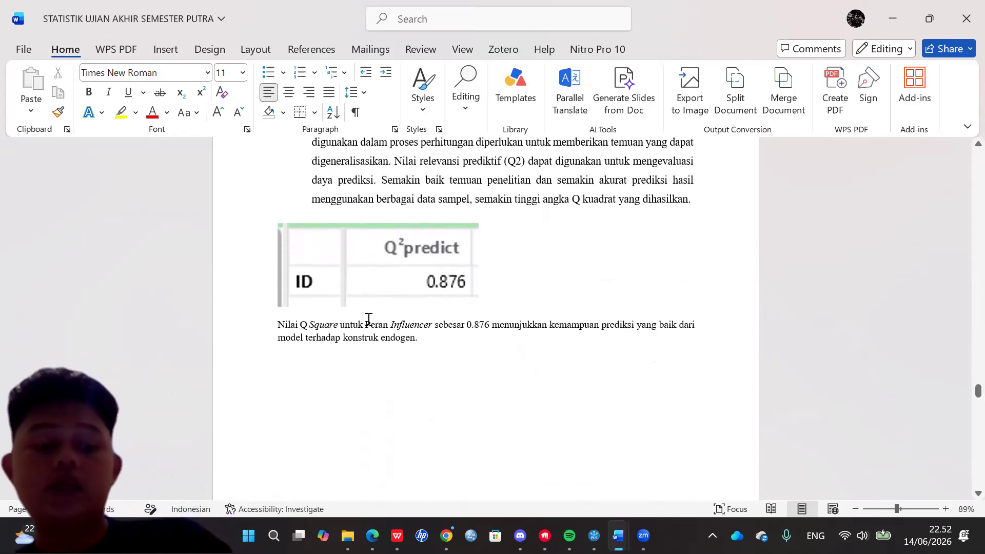
# - Switch to SmartPLS, run PLSpredict / CVPAT on the model with 10 folds and 10 repetitions, and show the PLSpredict LV summary
pyautogui.hotkey('alt', 'Tab')
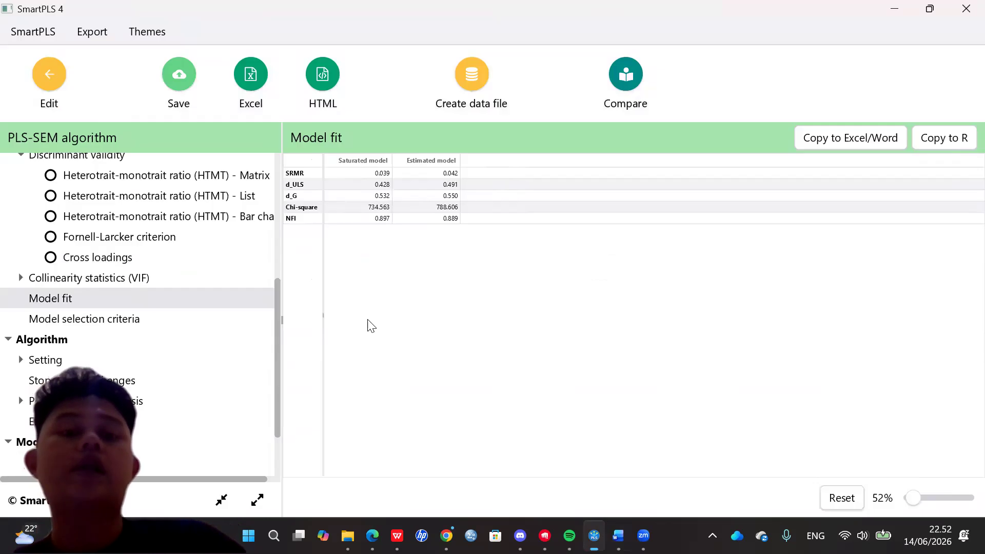
pyautogui.click(51, 74)
pyautogui.click(262, 76)
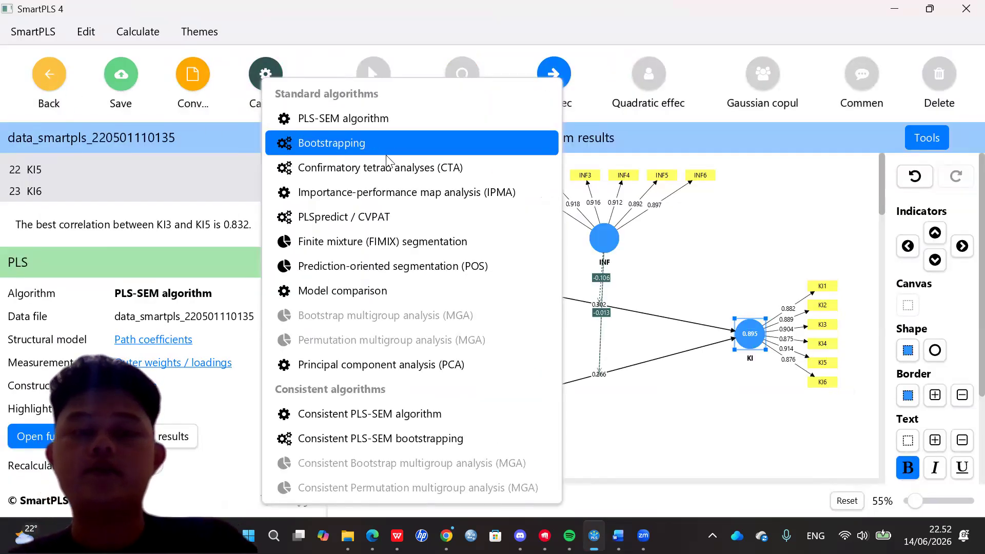
pyautogui.click(396, 215)
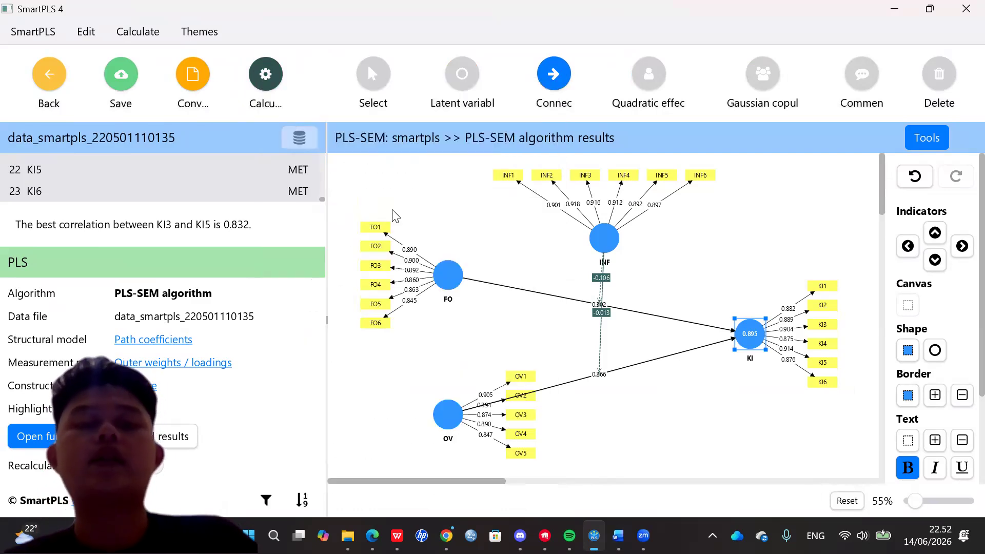
pyautogui.click(272, 87)
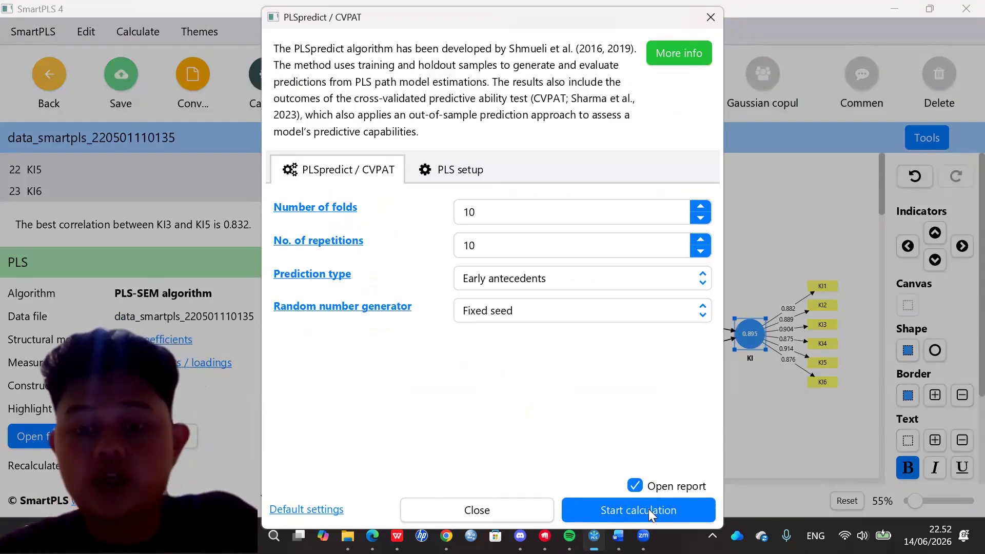
pyautogui.click(649, 509)
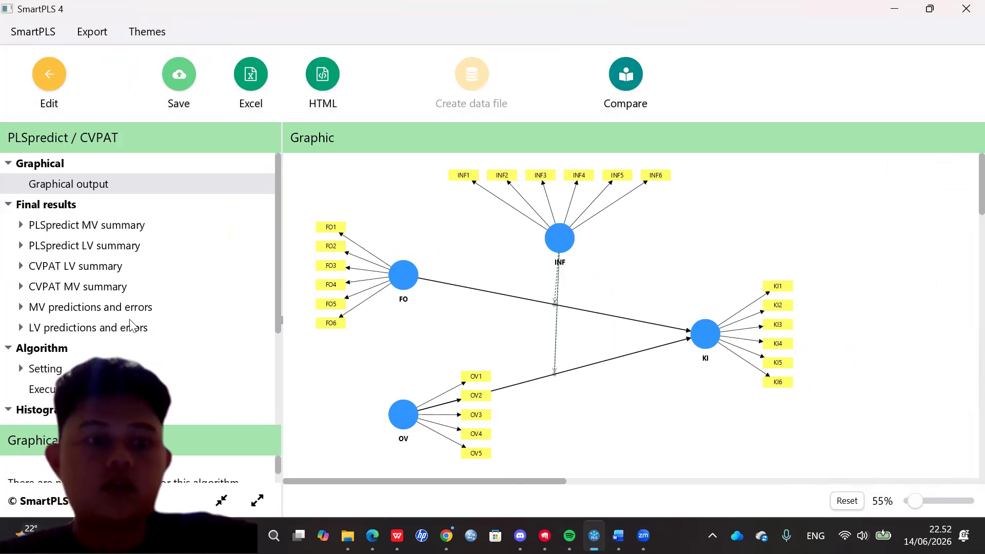
pyautogui.click(108, 247)
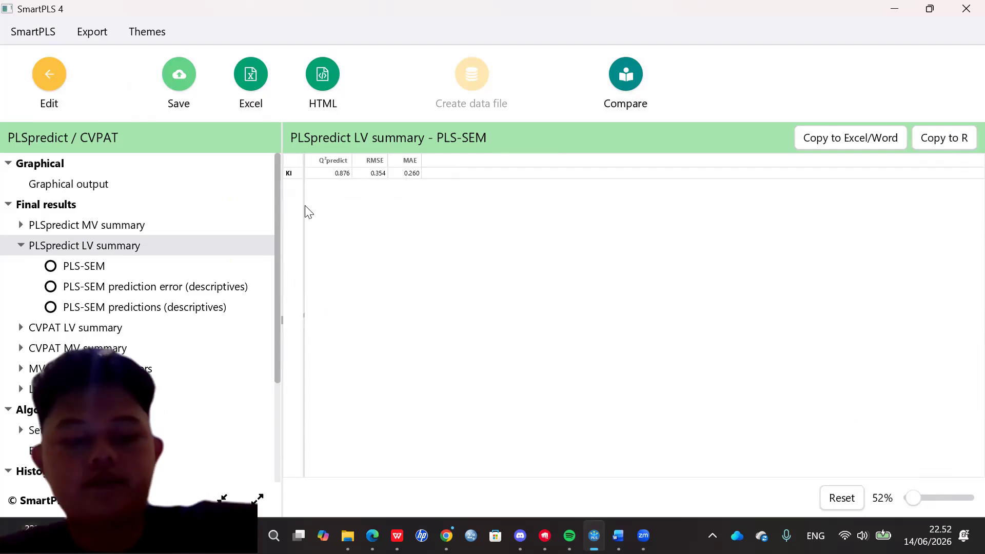
# - Return to the Word report and examine section f on path coefficients, including the hypothesis criteria and the T-Statistics table
pyautogui.hotkey('alt', 'Tab')
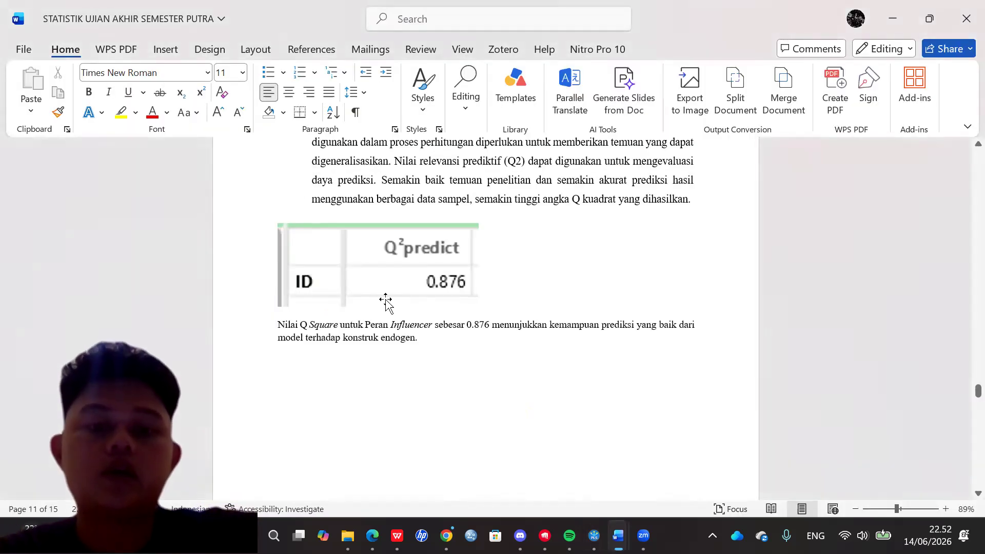
pyautogui.scroll(-2, 386, 300)
pyautogui.scroll(-2, 386, 300)
pyautogui.scroll(1, 385, 300)
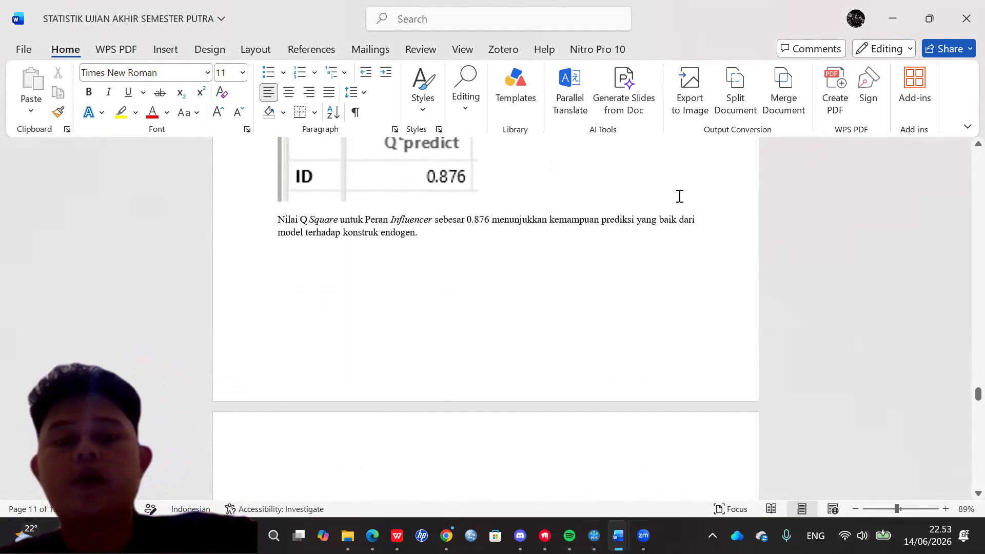
pyautogui.scroll(-5, 430, 308)
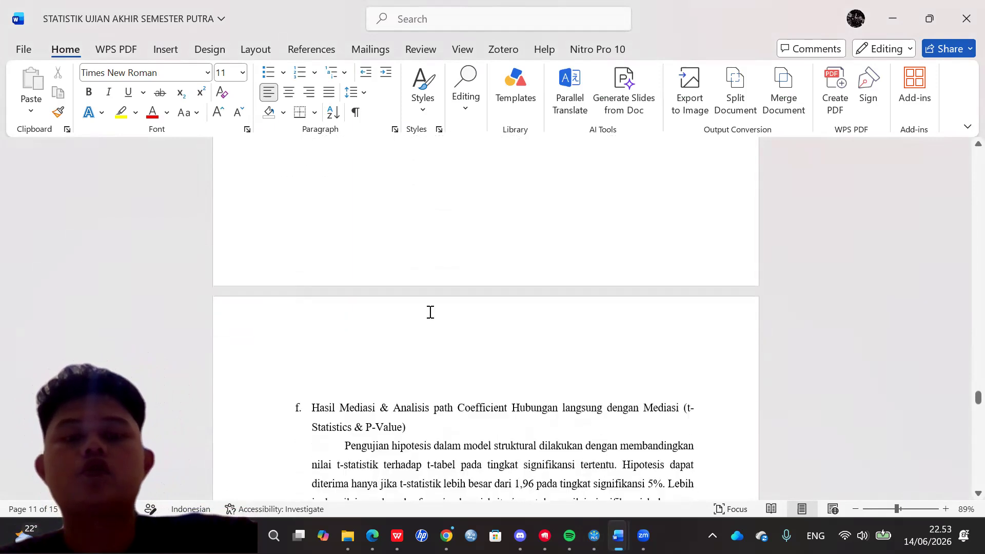
pyautogui.scroll(-3, 430, 303)
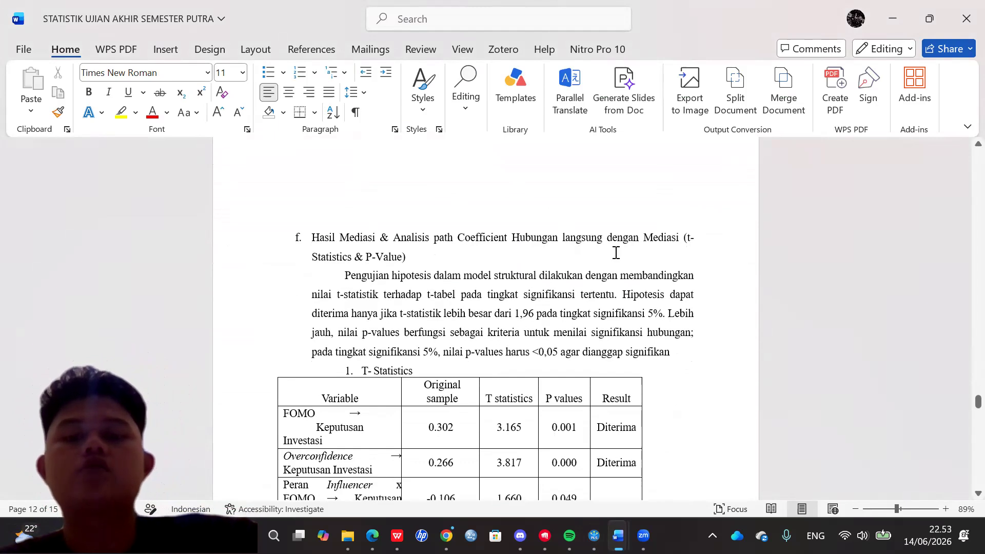
pyautogui.scroll(-3, 431, 341)
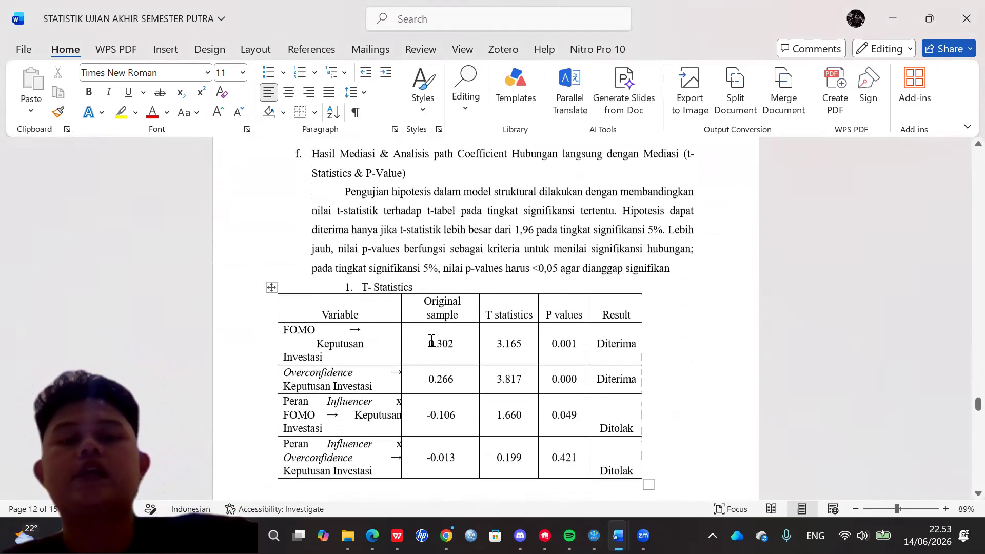
pyautogui.scroll(-1, 431, 342)
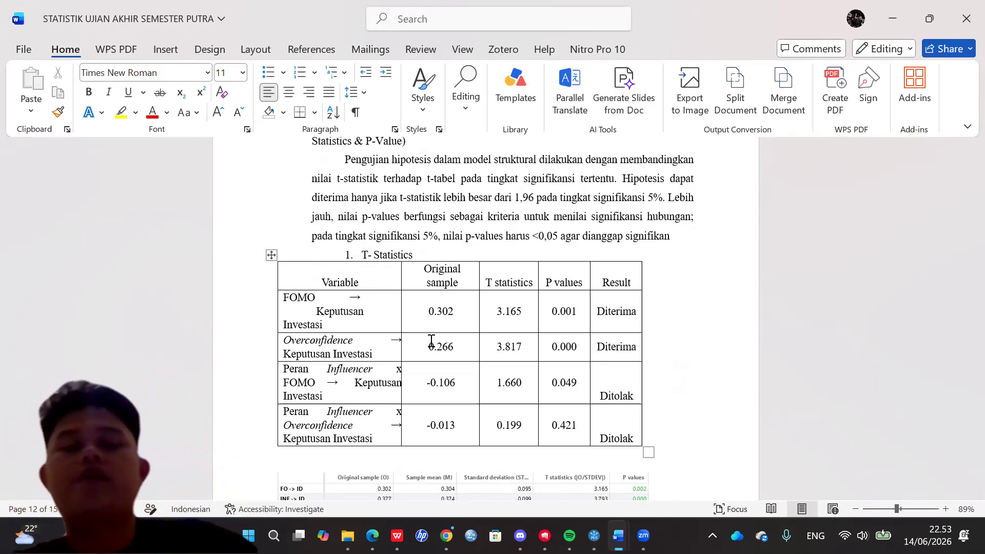
pyautogui.scroll(-3, 431, 341)
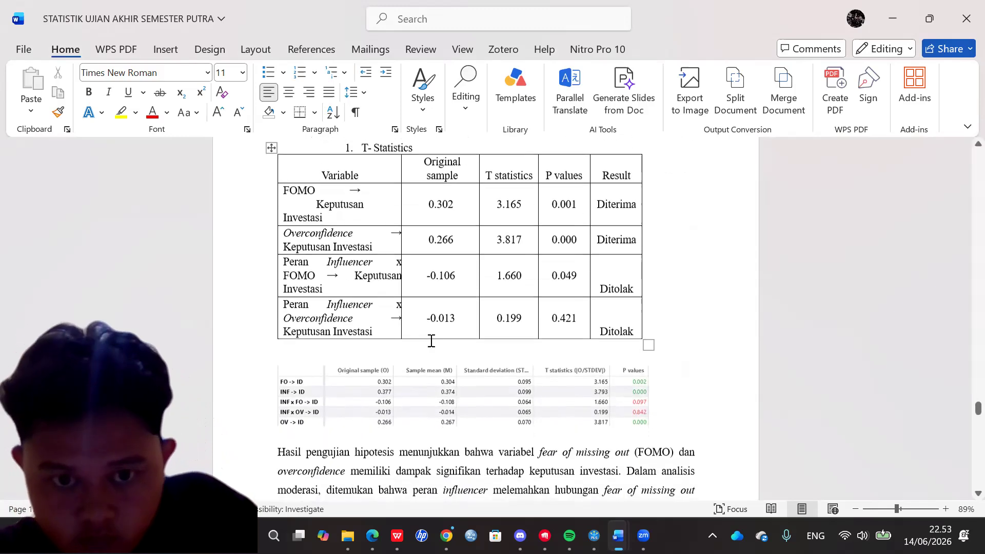
pyautogui.scroll(1, 431, 340)
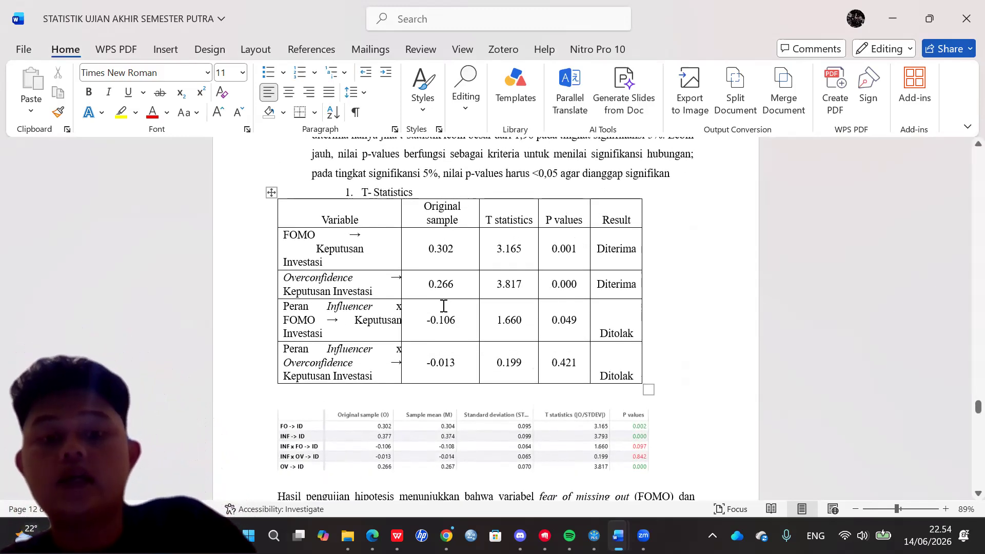
pyautogui.scroll(-2, 444, 306)
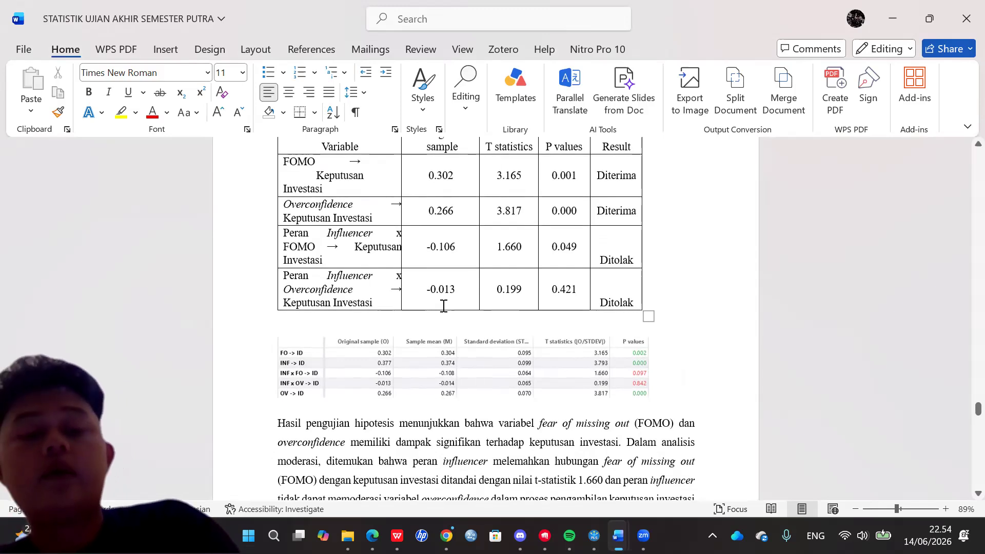
# - Switch to SmartPLS, run two-tailed bootstrapping with 5000 subsamples at a 0.05 significance level, and show the path coefficients' T and p values
pyautogui.hotkey('alt', 'Tab')
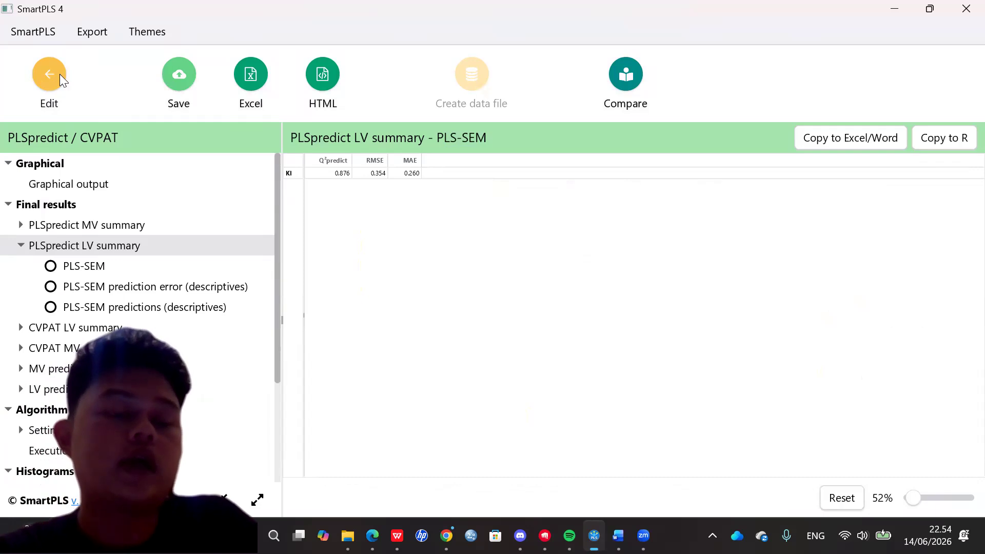
pyautogui.click(59, 76)
pyautogui.click(265, 76)
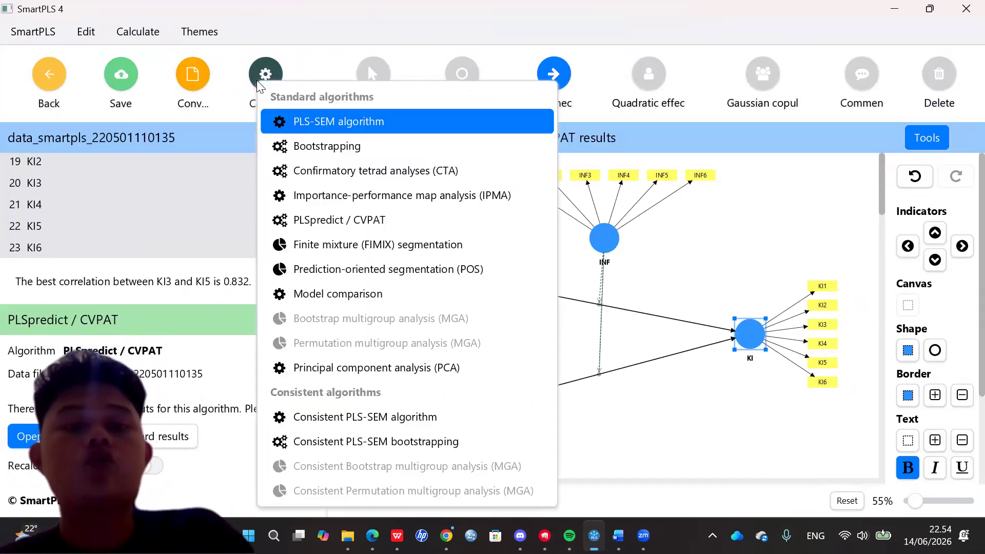
pyautogui.click(337, 146)
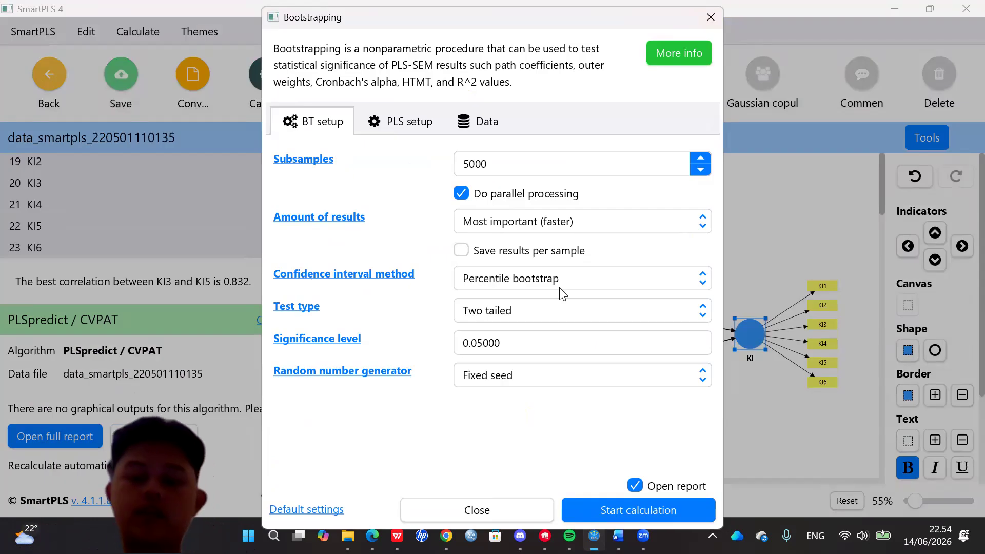
pyautogui.click(676, 502)
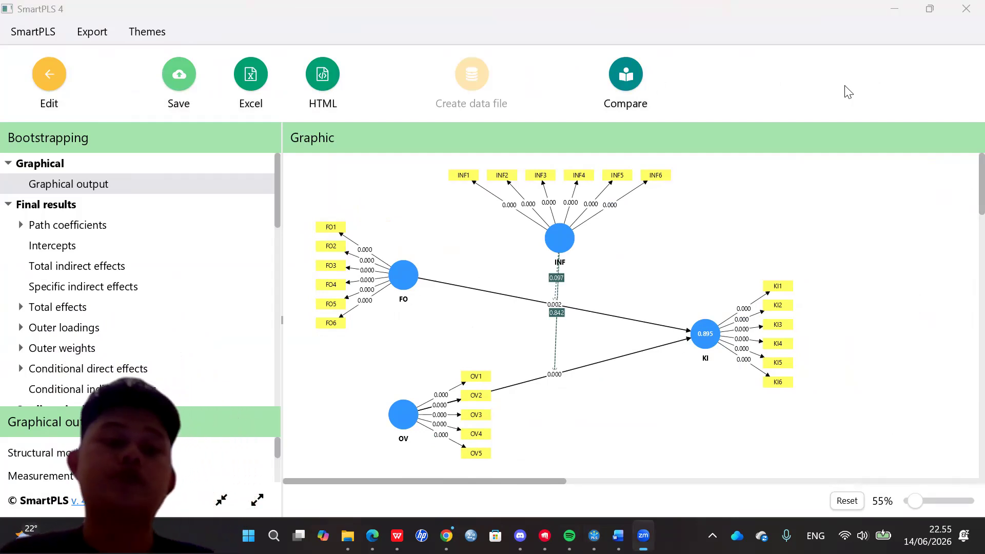
pyautogui.click(81, 229)
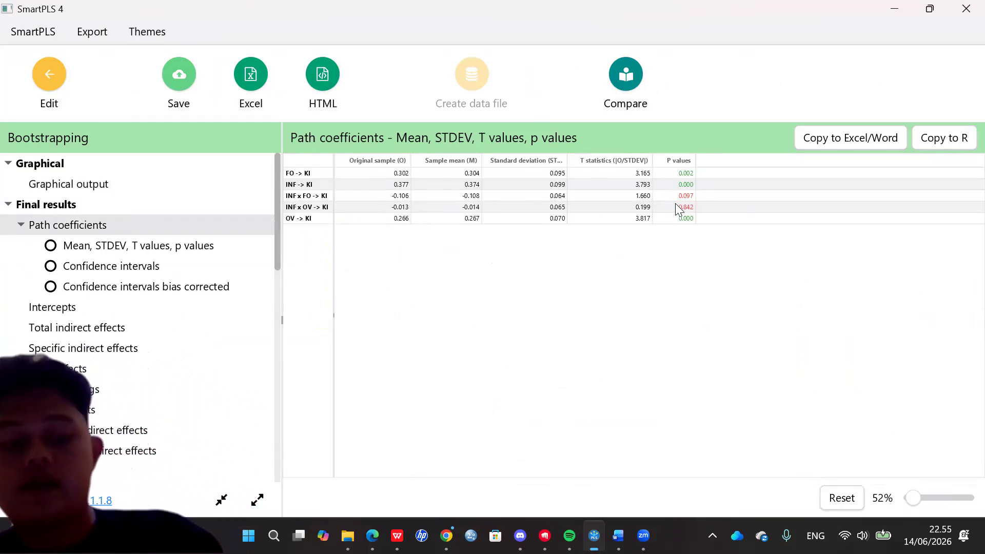
# - Return to the Word report and examine the T-Statistics table's hypothesis results, the pasted path coefficients output and the analysis below them
pyautogui.hotkey('alt', 'Tab')
pyautogui.press('Tab')
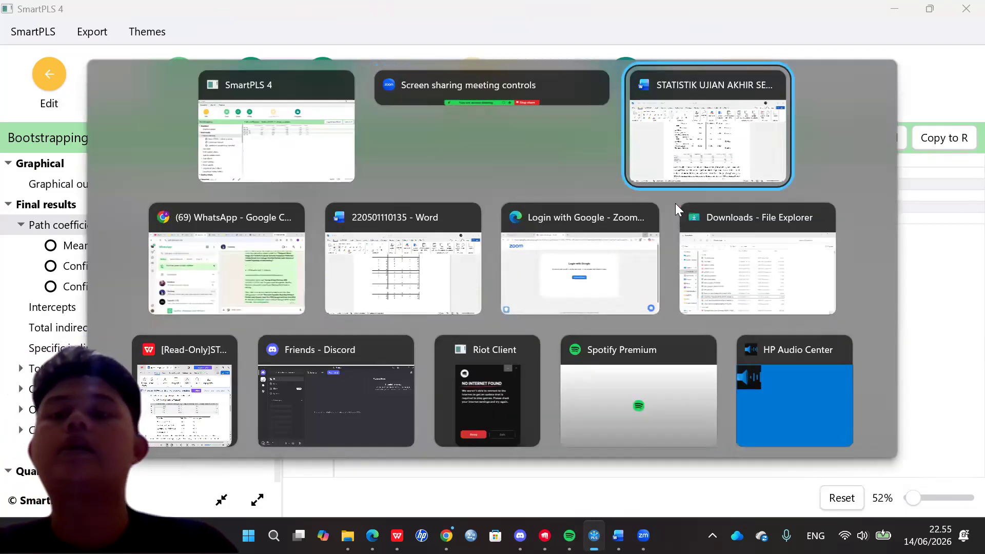
pyautogui.scroll(-1, 563, 272)
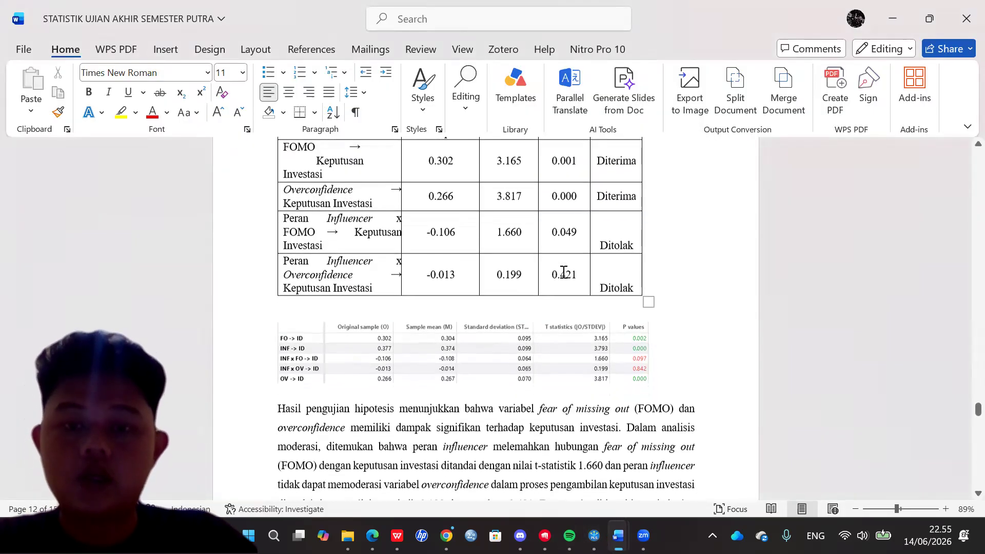
pyautogui.scroll(2, 564, 271)
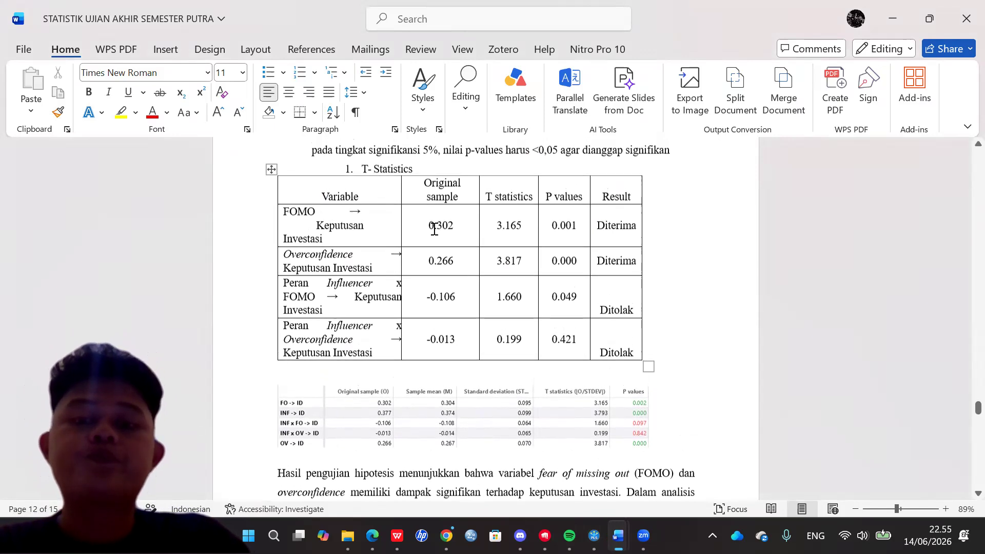
pyautogui.scroll(1, 434, 229)
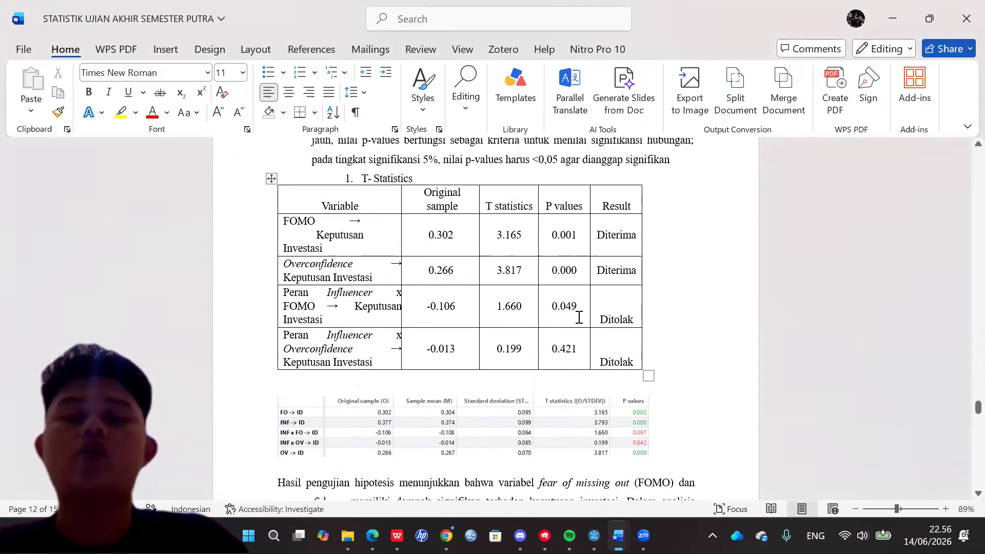
pyautogui.scroll(-2, 579, 318)
pyautogui.scroll(-4, 579, 318)
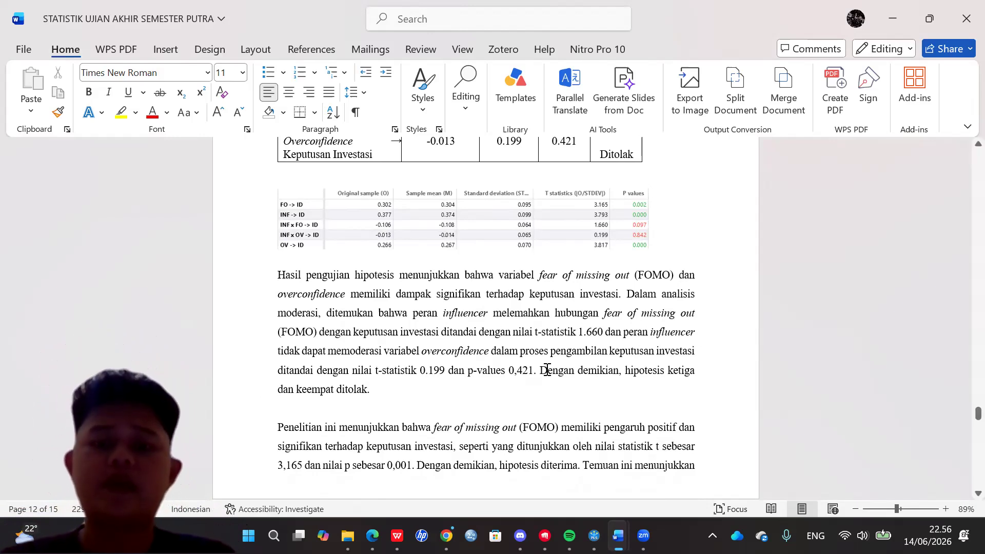
# - Read through the report's discussion of the FOMO and Overconfidence effects on investment decisions and go to the Kesimpulan section
pyautogui.scroll(-3, 547, 370)
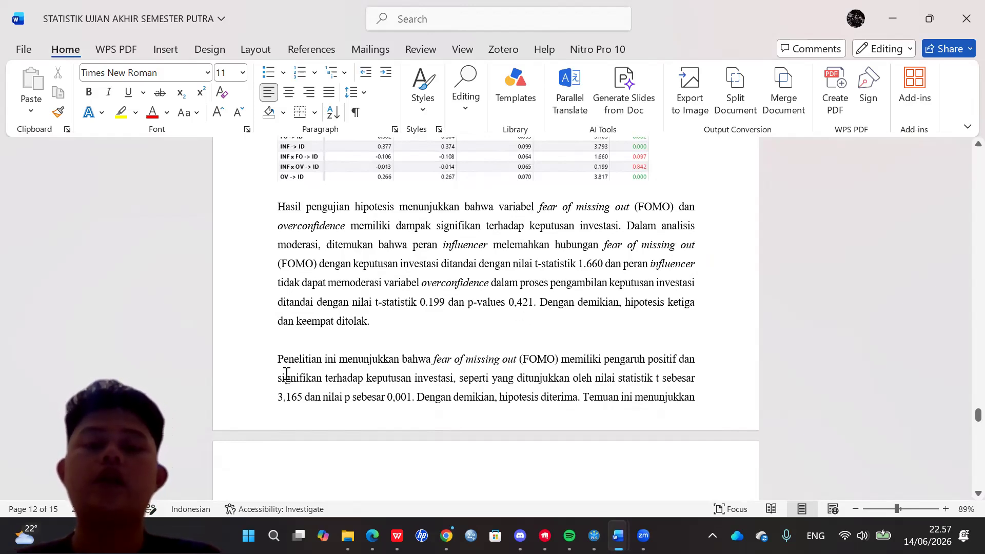
pyautogui.scroll(-3, 447, 336)
pyautogui.scroll(-7, 447, 336)
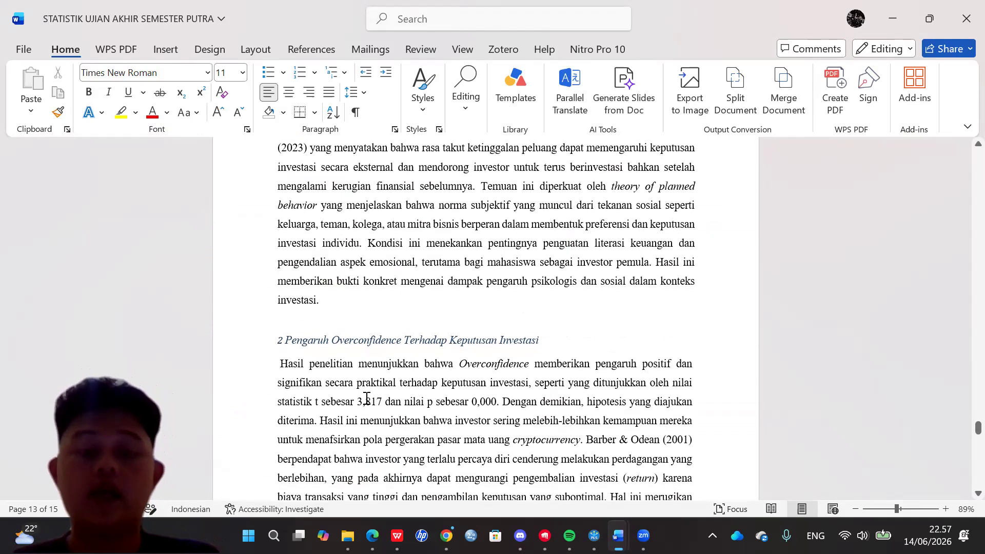
pyautogui.scroll(-1, 366, 399)
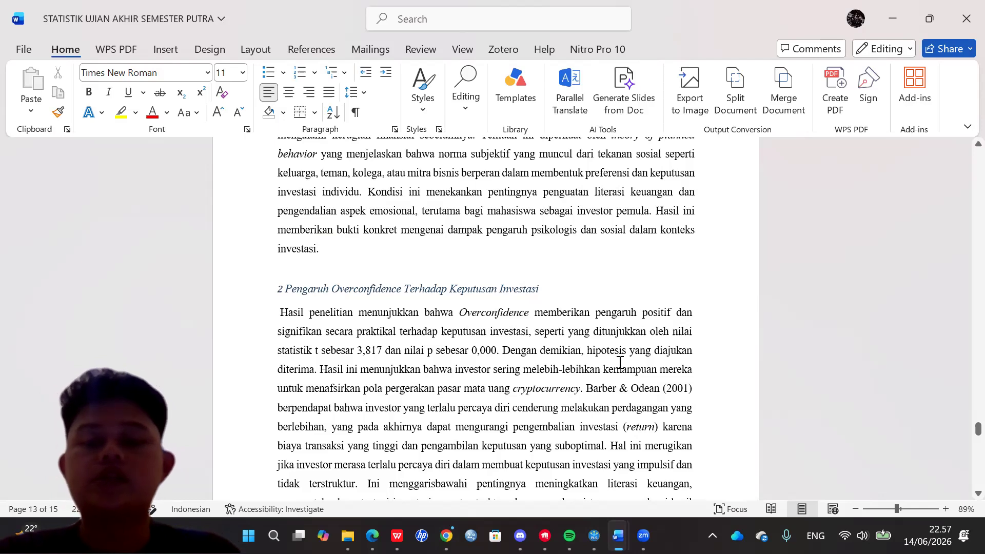
pyautogui.scroll(-3, 620, 362)
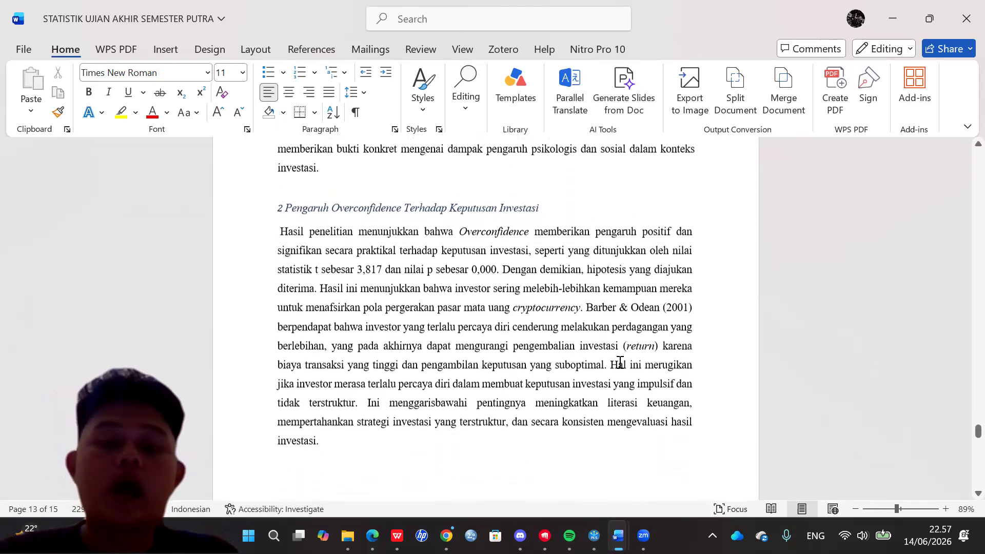
pyautogui.scroll(-4, 620, 362)
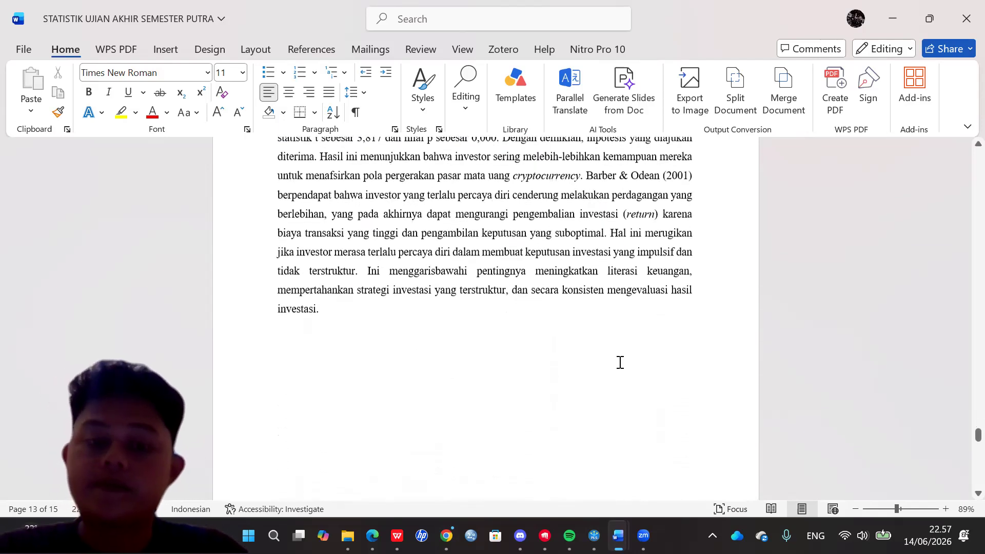
pyautogui.scroll(-10, 620, 362)
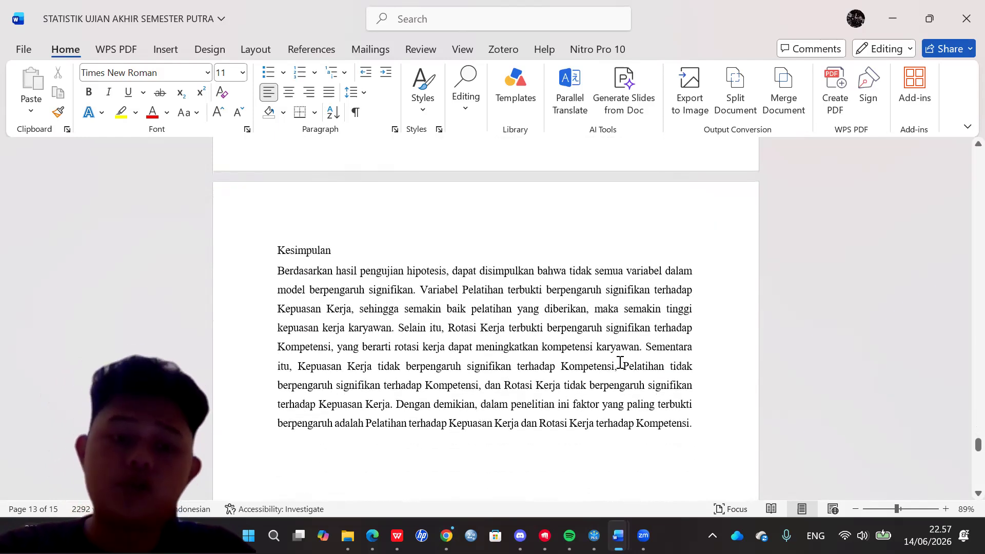